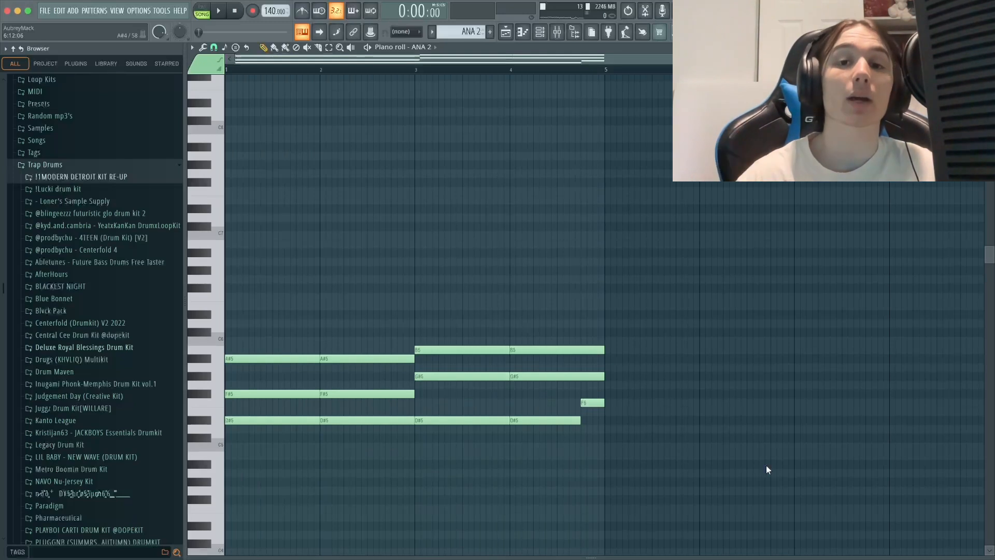
Play back the four-bar ANA 2 chord progression, stop it and return to the playlist
{"action": "key", "text": "space"}
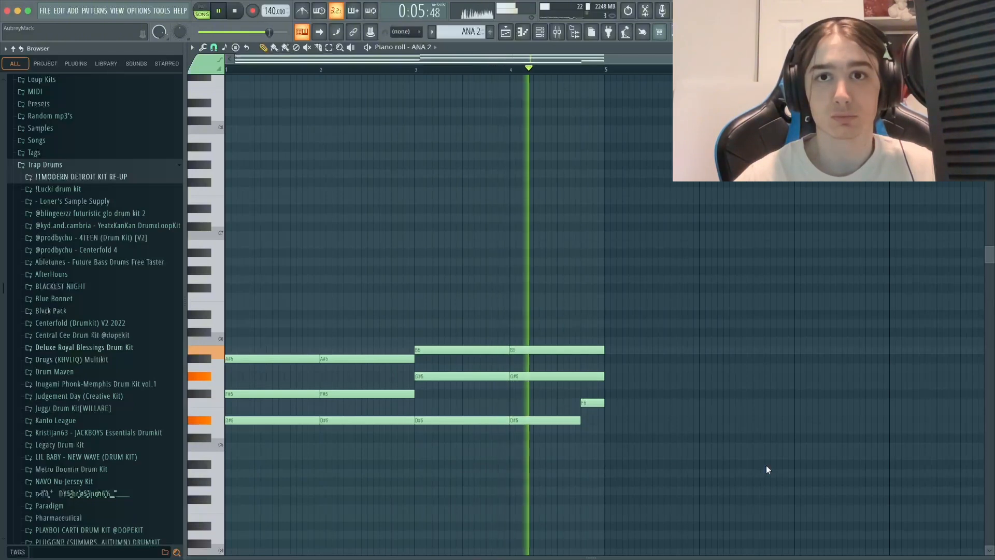
{"action": "key", "text": "space"}
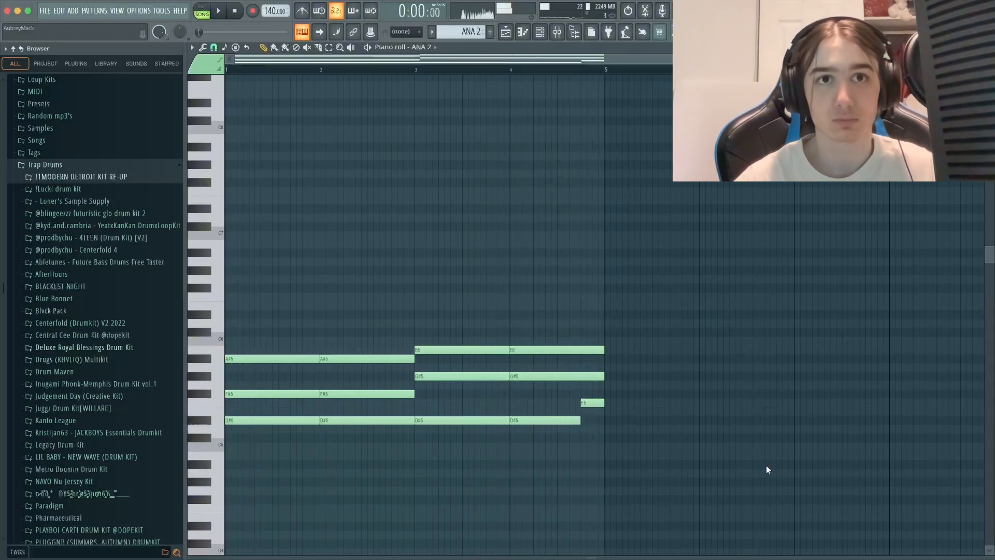
{"action": "key", "text": "F5"}
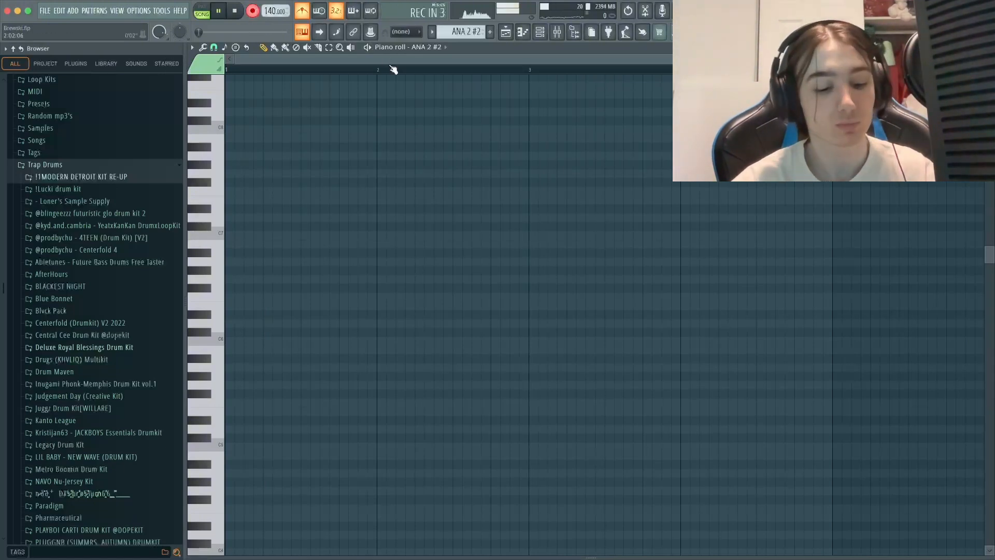
Record a four-bar arpeggio in ANA 2 #2, playing D#6, F#6, A#6, G#6 in bars 1–2 and rising from D#6 to D7 in bar 3
{"action": "key", "text": "3"}
{"action": "key", "text": "5"}
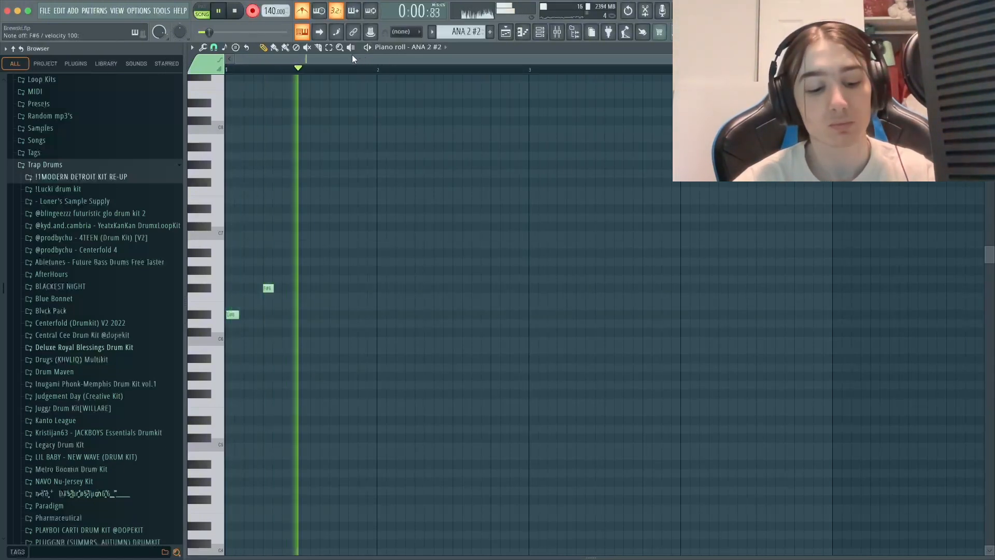
{"action": "key", "text": "7"}
{"action": "key", "text": "6"}
{"action": "key", "text": "3"}
{"action": "key", "text": "5"}
{"action": "key", "text": "7"}
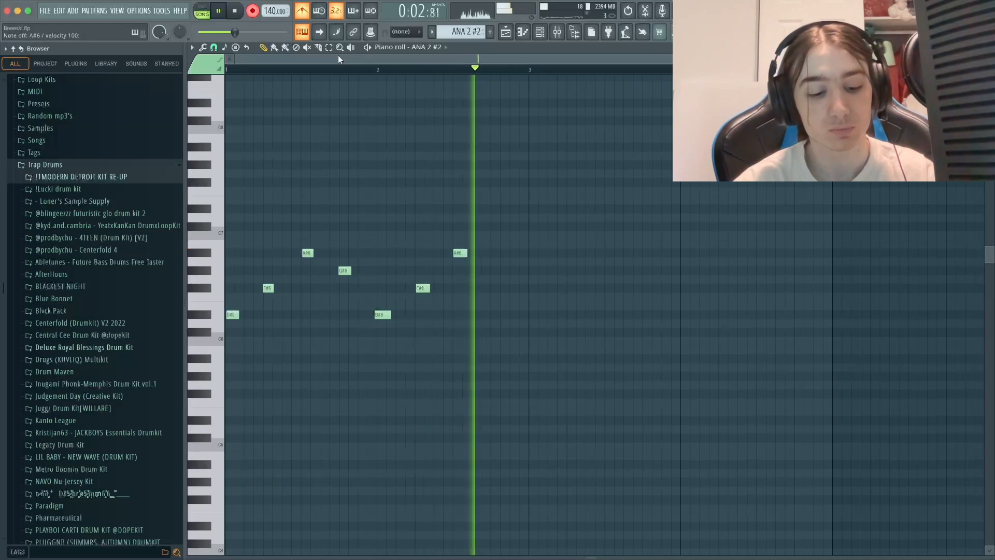
{"action": "key", "text": "6"}
{"action": "key", "text": "3"}
{"action": "key", "text": "6"}
{"action": "key", "text": "u"}
{"action": "key", "text": "o"}
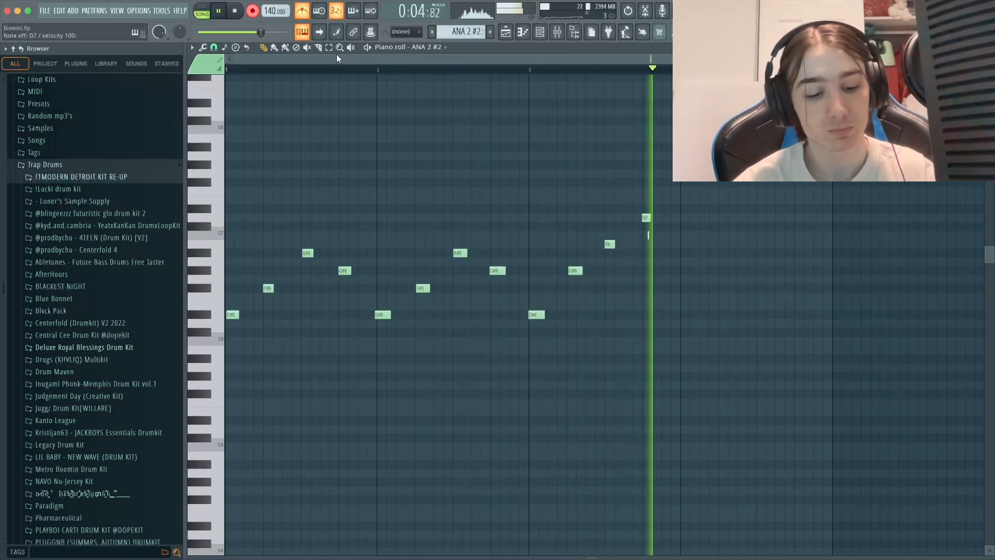
{"action": "key", "text": "3"}
{"action": "key", "text": "6"}
{"action": "key", "text": "r"}
{"action": "key", "text": "space"}
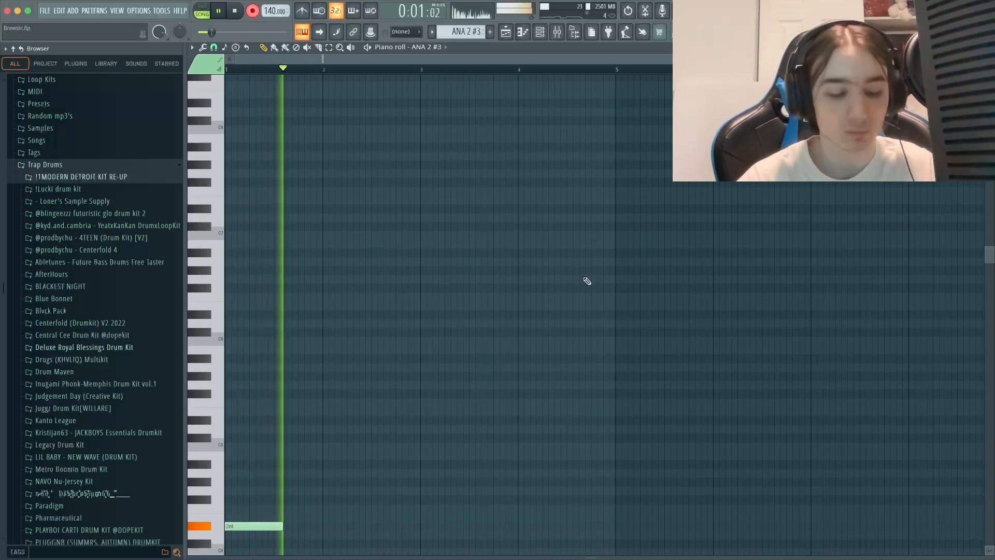
Record a four-bar bass line in ANA 2 #3 using the notes D#4, F#4, A#4, G#4, B4 and D4
{"action": "key", "text": "d"}
{"action": "key", "text": "g"}
{"action": "key", "text": "d"}
{"action": "key", "text": "j"}
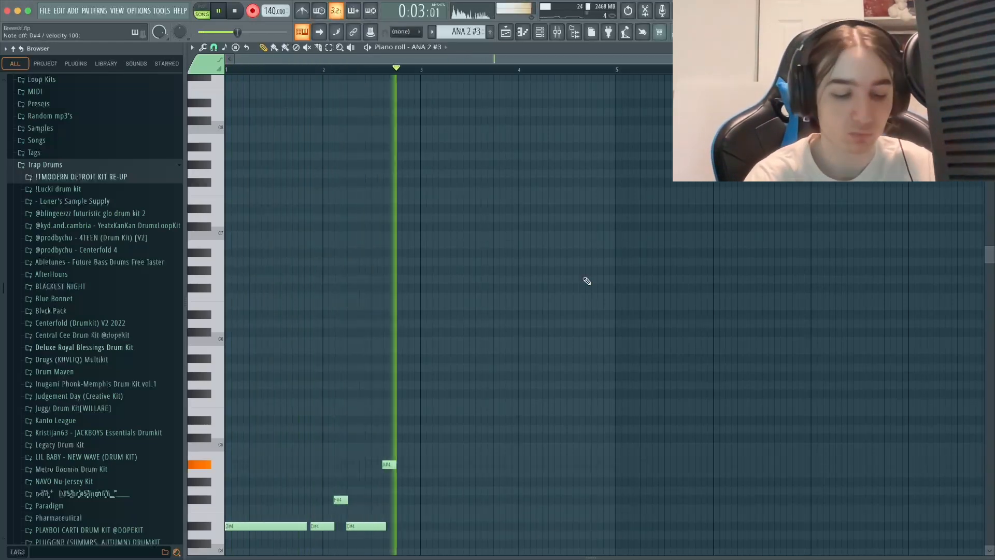
{"action": "key", "text": "h"}
{"action": "key", "text": "h"}
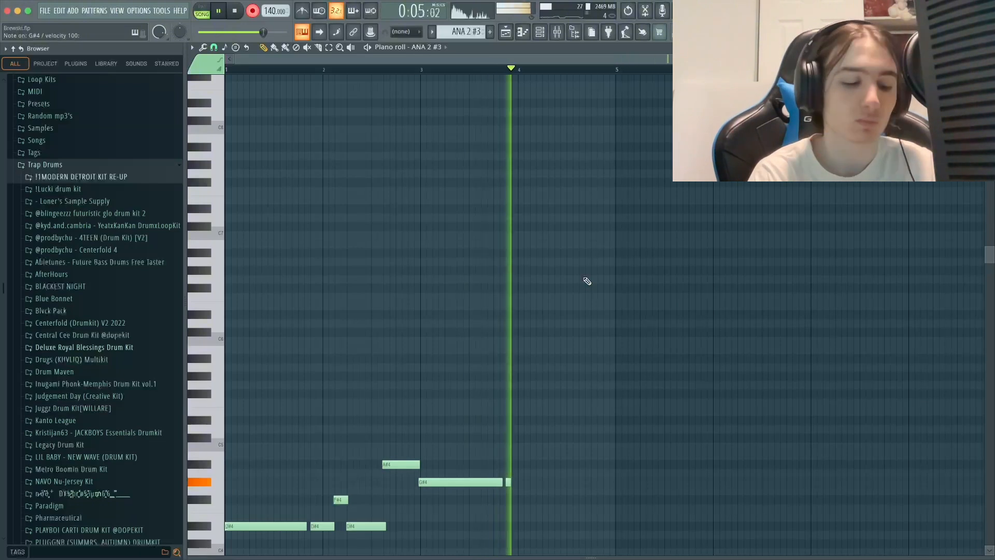
{"action": "key", "text": "m"}
{"action": "key", "text": "d"}
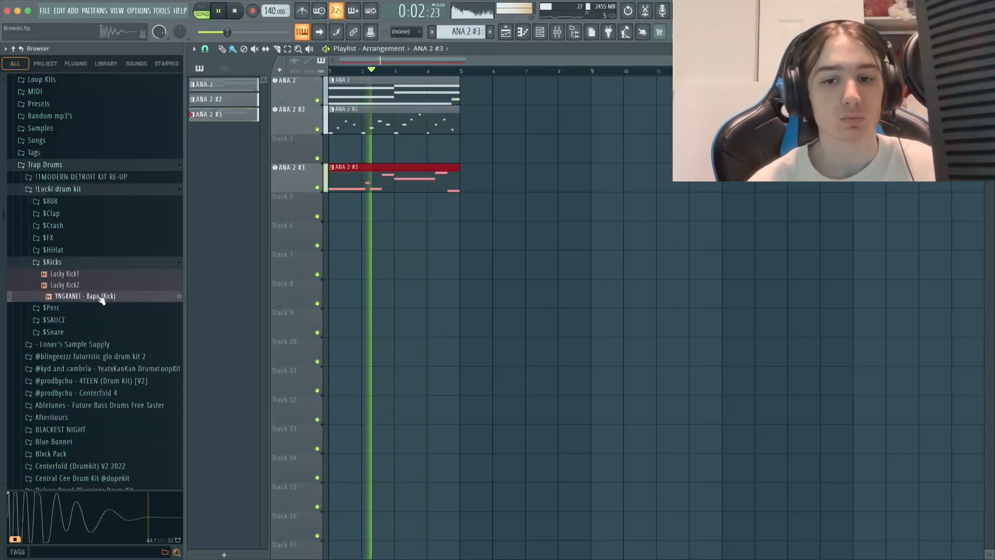
Add the YNGKANE! - Bape (Kick) sample as an instrument track and normalize it in its sampler settings
{"action": "left_click_drag", "start_coordinate": [101, 300], "coordinate": [337, 210]}
{"action": "left_click", "coordinate": [552, 313]}
{"action": "double_click", "coordinate": [304, 201]}
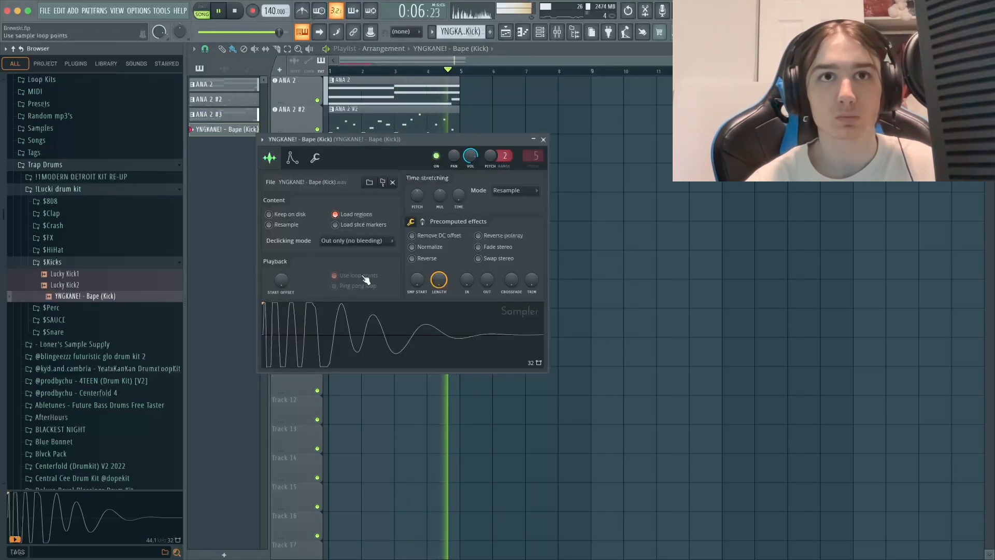
{"action": "left_click", "coordinate": [432, 249]}
{"action": "key", "text": "Escape"}
Paste the bass line's notes into the kick pattern and flatten them all to C5
{"action": "double_click", "coordinate": [352, 213]}
{"action": "key", "text": "super+v"}
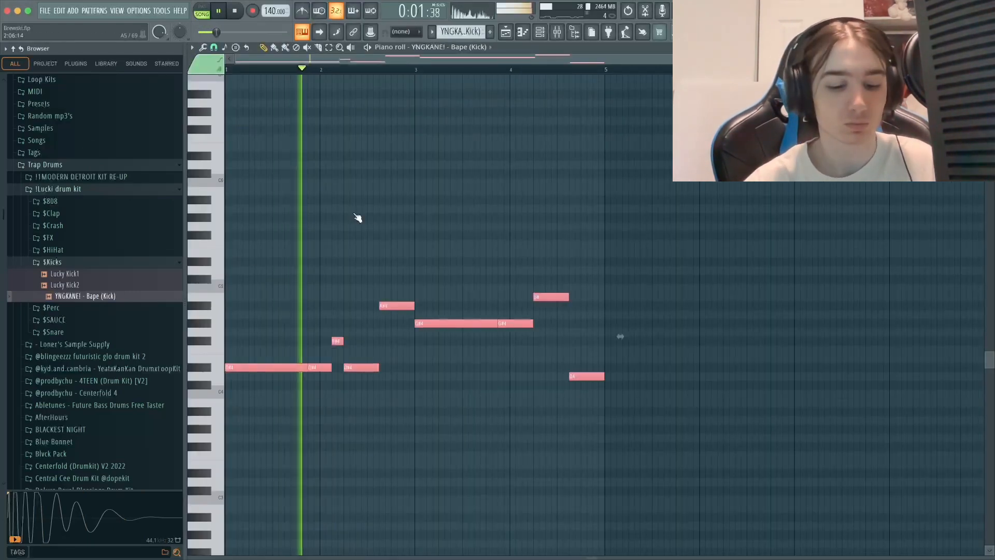
{"action": "key", "text": "alt+k"}
{"action": "key", "text": "space"}
{"action": "key", "text": "space"}
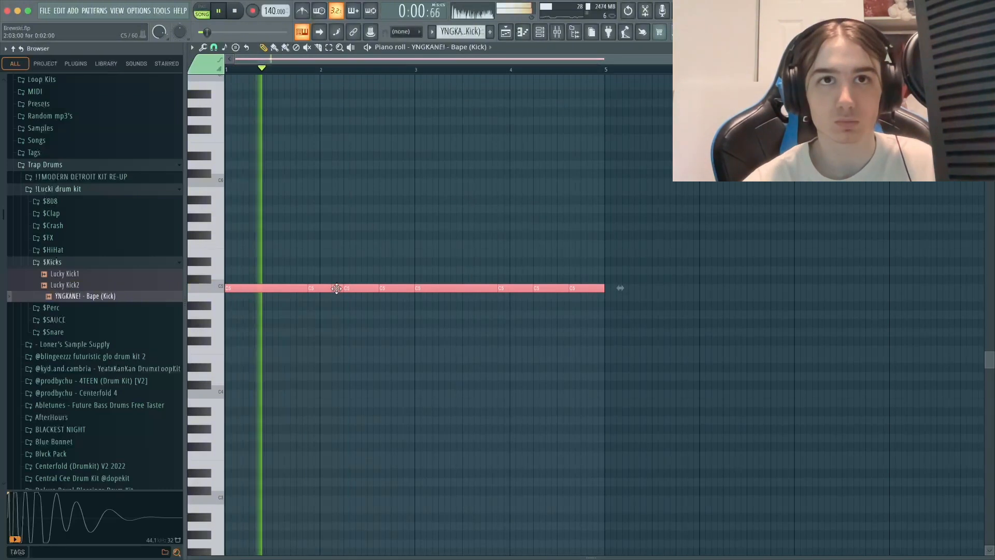
Delete the short kick note early in bar 2 and the final kick note in bar 4, then stop playback
{"action": "right_click", "coordinate": [334, 288]}
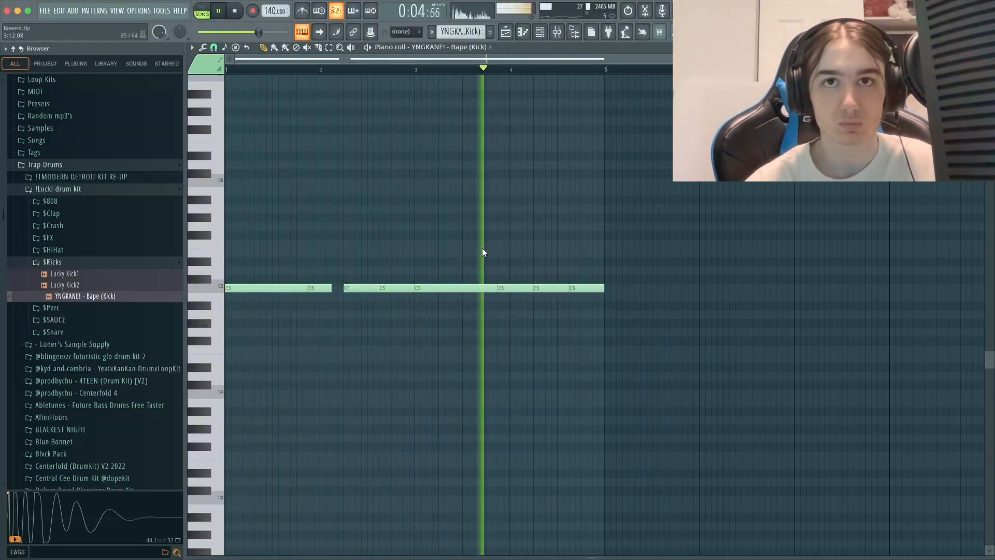
{"action": "right_click", "coordinate": [580, 287]}
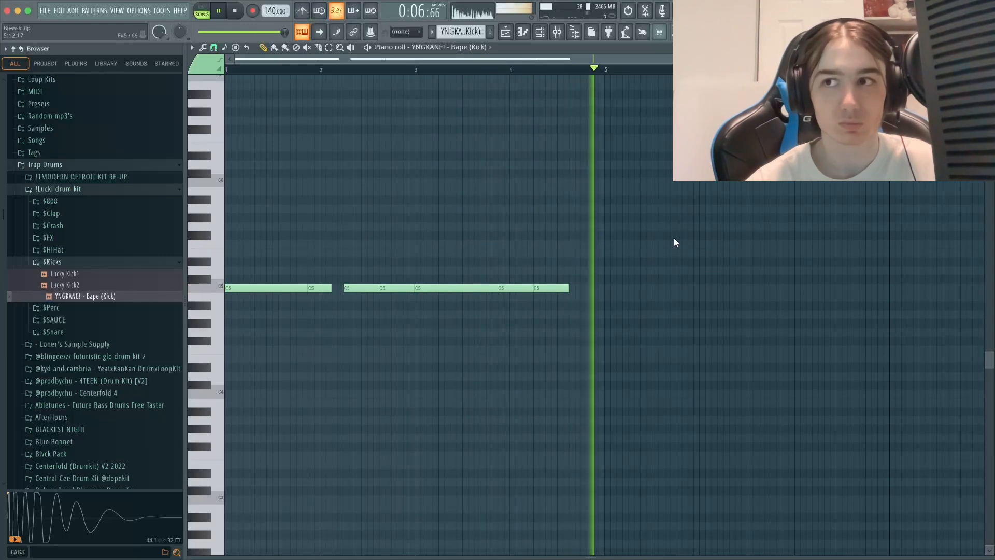
{"action": "key", "text": "space"}
Return to the playlist, collapse the !Lucki drum kit and open the Metro Boomin Drum Kit's Snares folder
{"action": "key", "text": "F5"}
{"action": "left_click", "coordinate": [70, 189]}
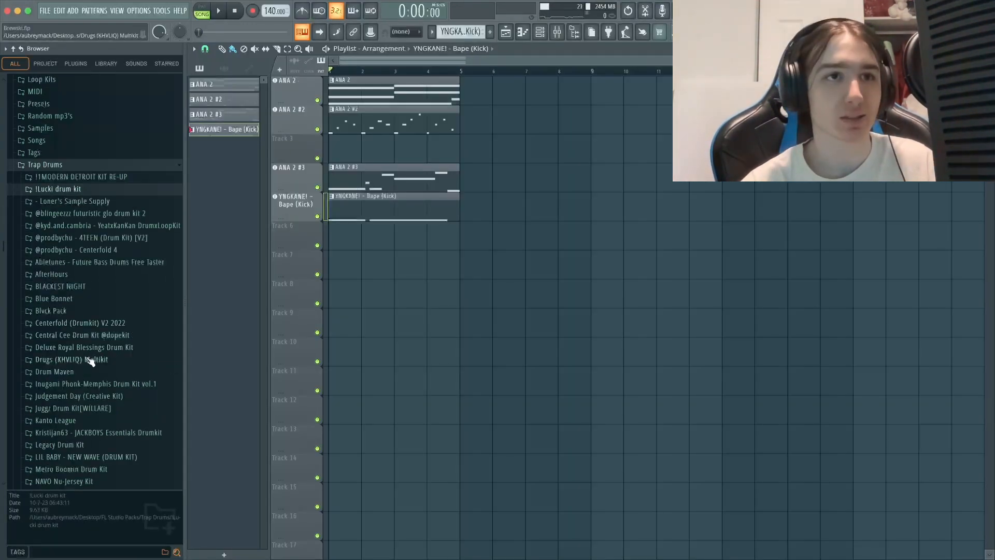
{"action": "left_click", "coordinate": [86, 470]}
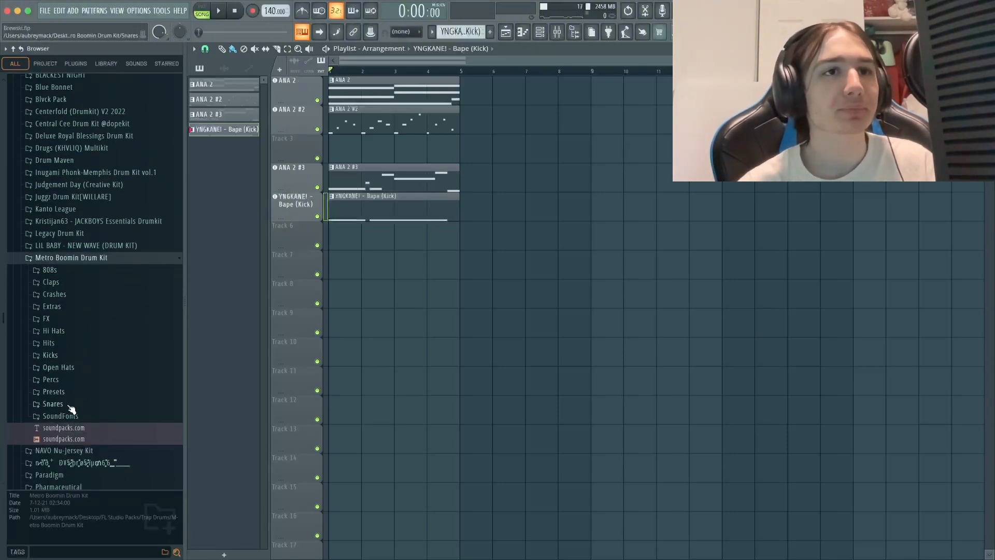
{"action": "left_click", "coordinate": [70, 407]}
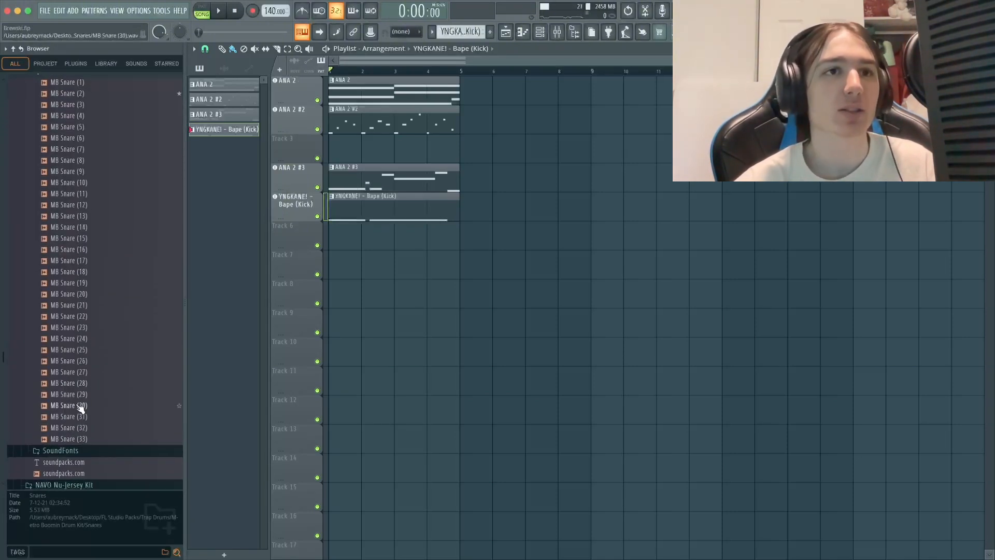
Audition MB Snare (28) to (30), add MB Snare (30) as an instrument track and open its pattern for note editing
{"action": "left_click", "coordinate": [80, 407]}
{"action": "left_click", "coordinate": [85, 396]}
{"action": "left_click", "coordinate": [86, 385]}
{"action": "left_click", "coordinate": [89, 407]}
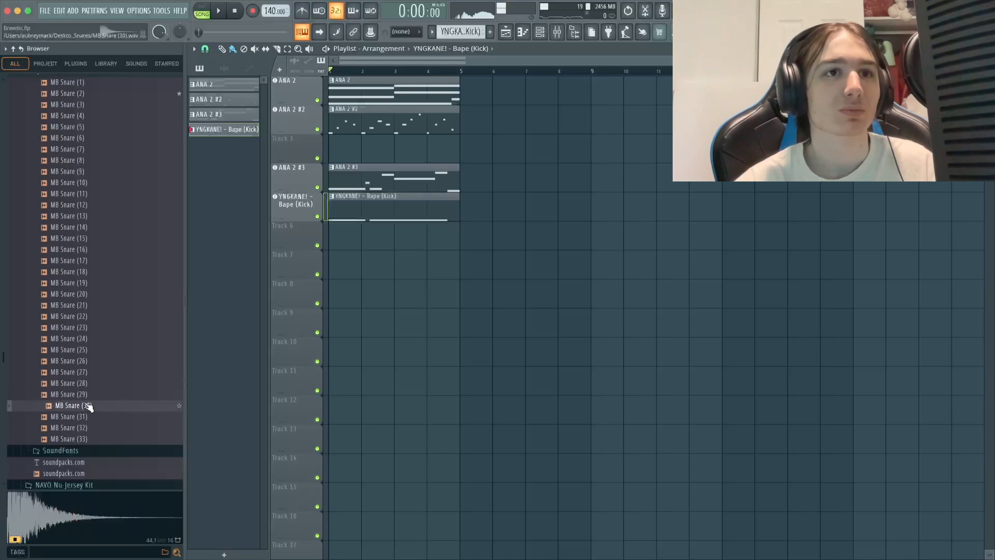
{"action": "left_click_drag", "start_coordinate": [301, 231], "coordinate": [546, 333]}
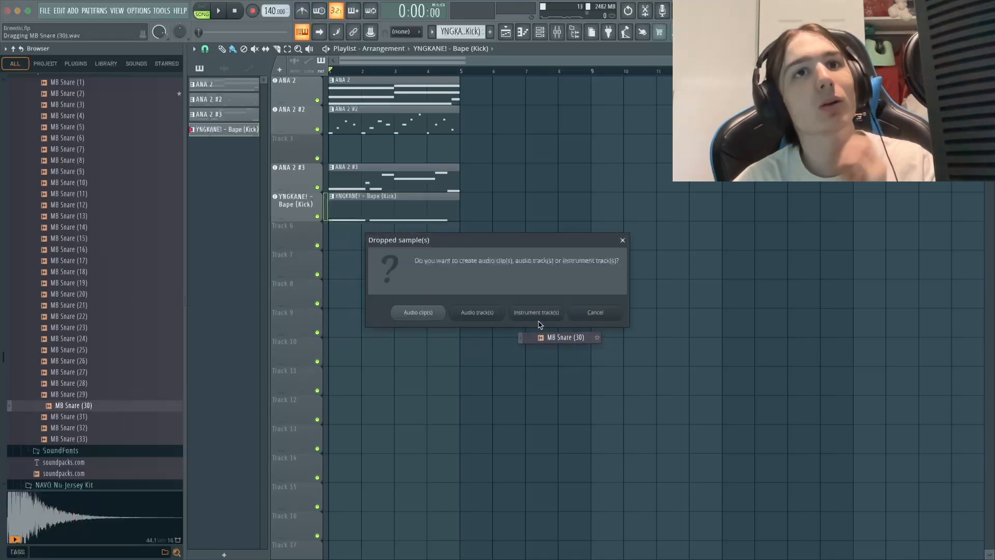
{"action": "left_click", "coordinate": [537, 313]}
{"action": "double_click", "coordinate": [339, 236]}
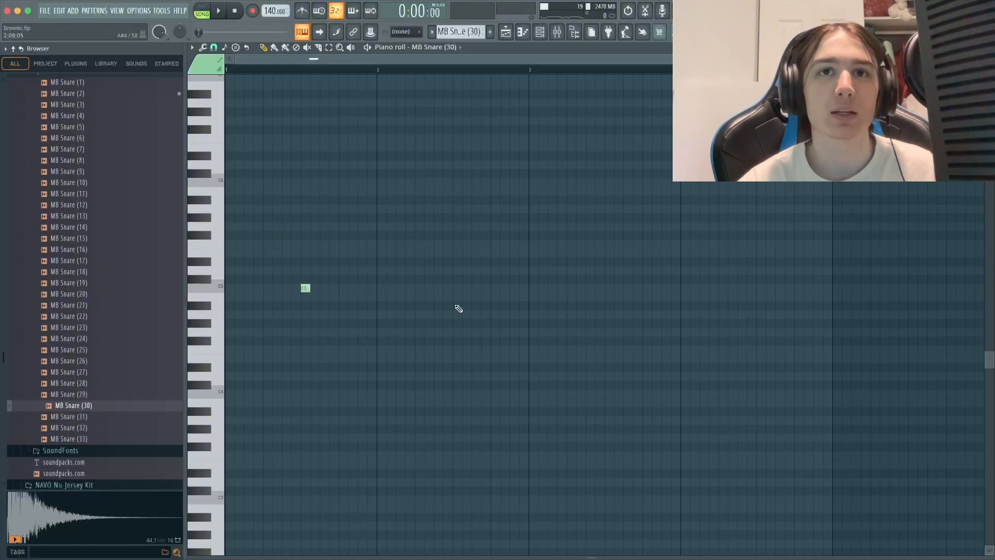
Preview MB Snare (25) at A#4, start playback and paste the four snare hits into its pattern
{"action": "left_click", "coordinate": [209, 307]}
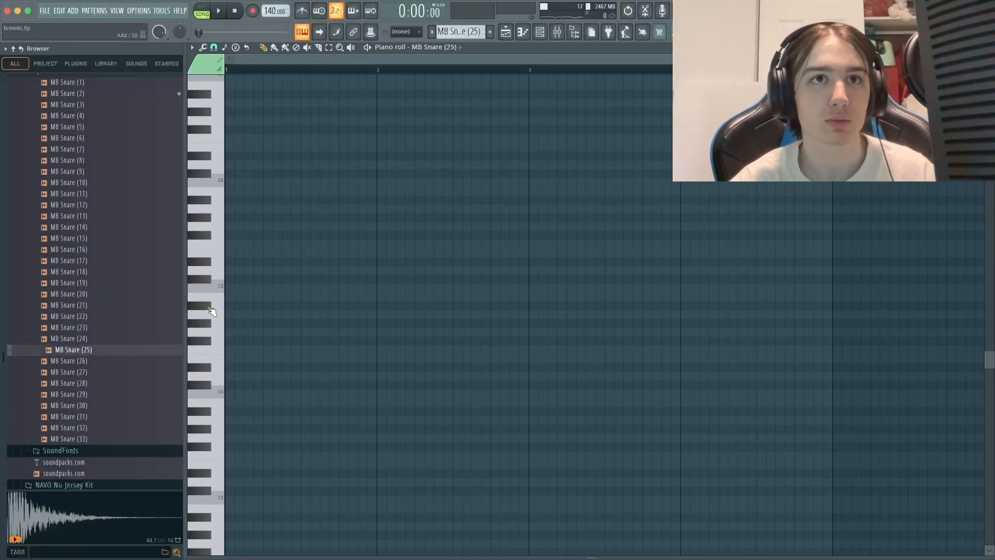
{"action": "key", "text": "space"}
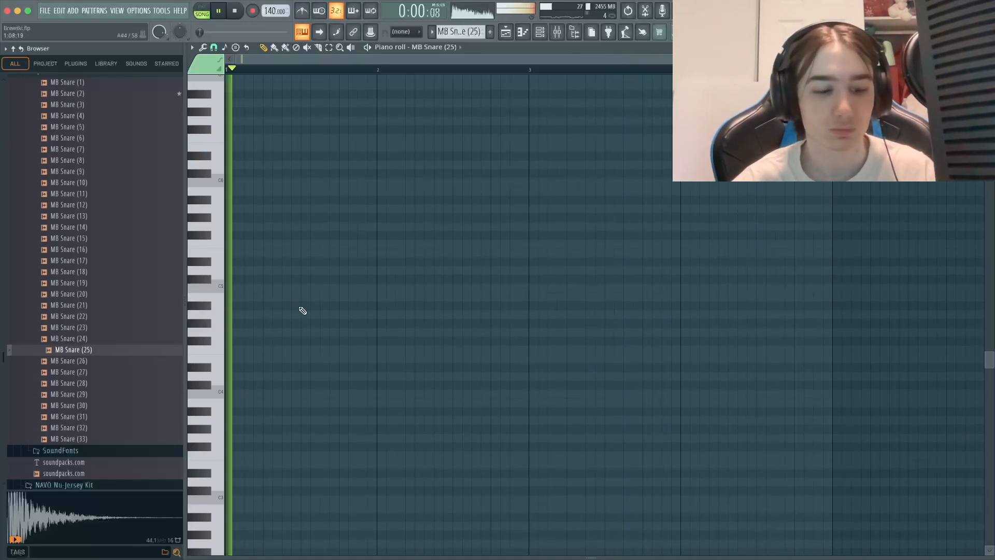
{"action": "key", "text": "super+v"}
{"action": "left_click", "coordinate": [447, 366], "text": "super"}
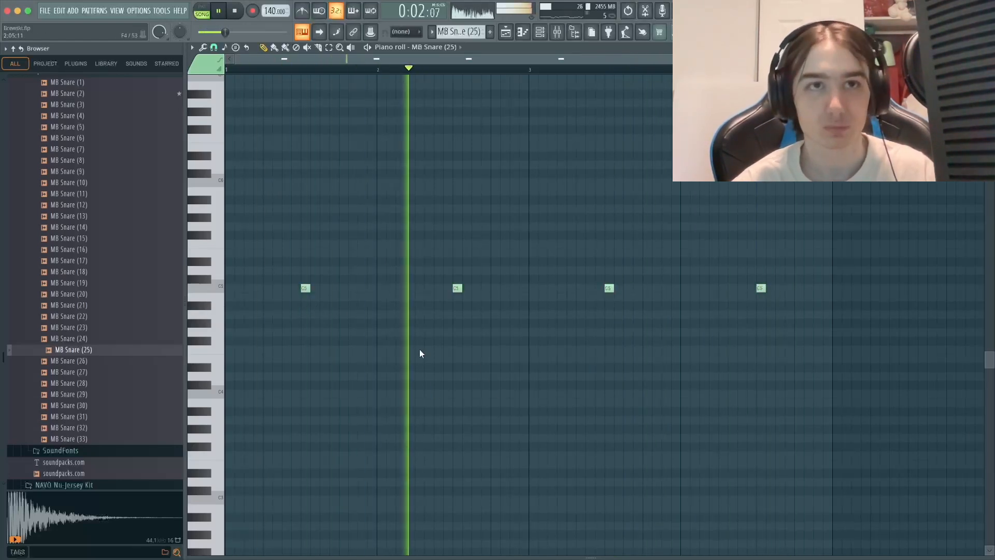
Transpose the four MB Snare (25) hits down two semitones to A#4
{"action": "key", "text": "shift+Down"}
{"action": "key", "text": "shift+Down"}
{"action": "key", "text": "shift+Down"}
{"action": "key", "text": "shift+Up"}
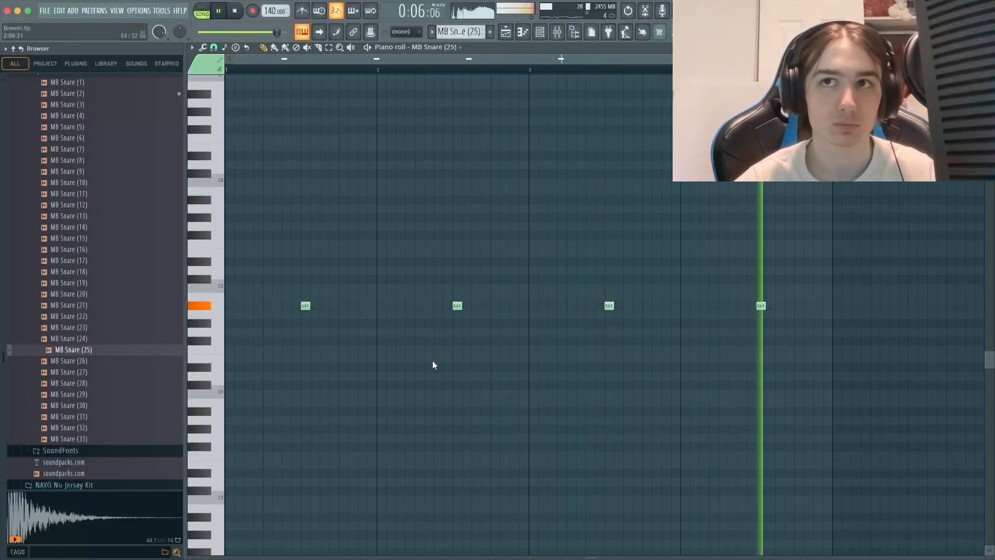
{"action": "left_click_drag", "start_coordinate": [529, 391], "coordinate": [609, 414]}
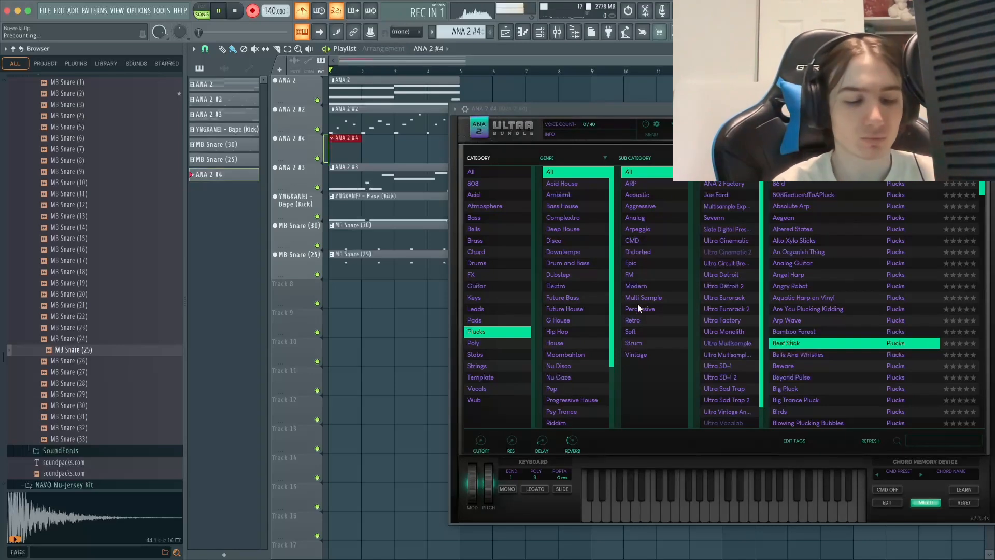
During playback, slice five D#5 notes of MB Hi Hat (29) in half: three in bar 2, one in bar 3 and one in bar 4
{"action": "key", "text": "space"}
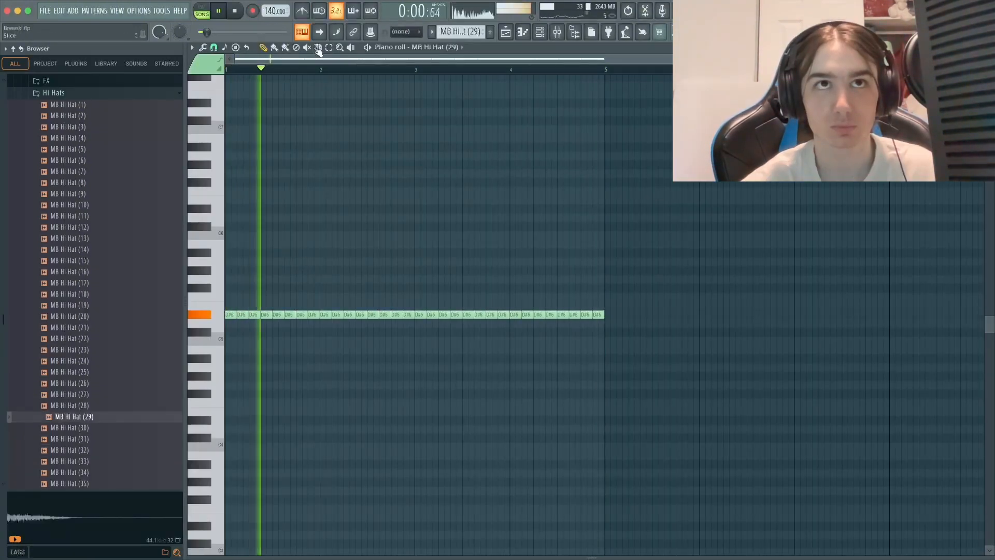
{"action": "left_click", "coordinate": [339, 315]}
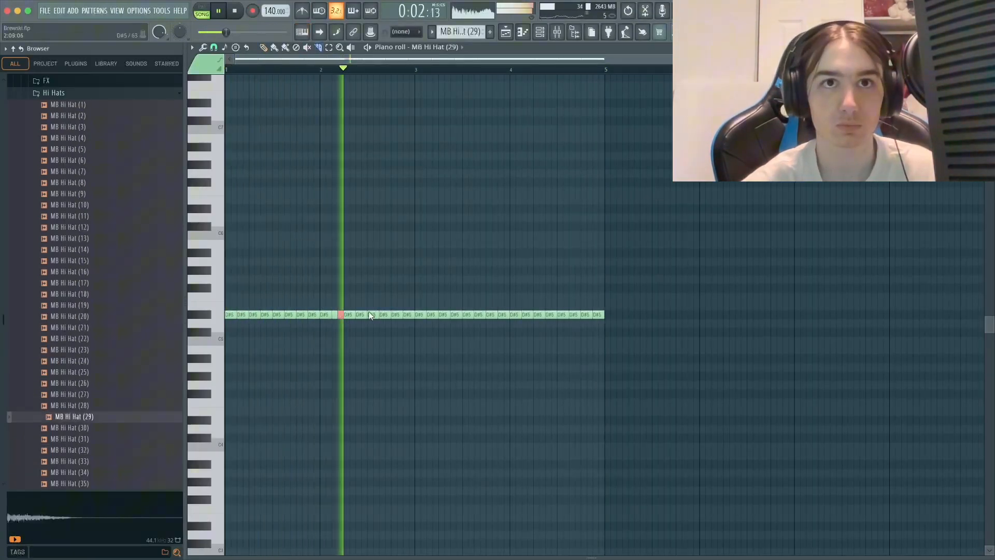
{"action": "left_click", "coordinate": [397, 316]}
{"action": "left_click", "coordinate": [410, 316]}
{"action": "left_click", "coordinate": [482, 314]}
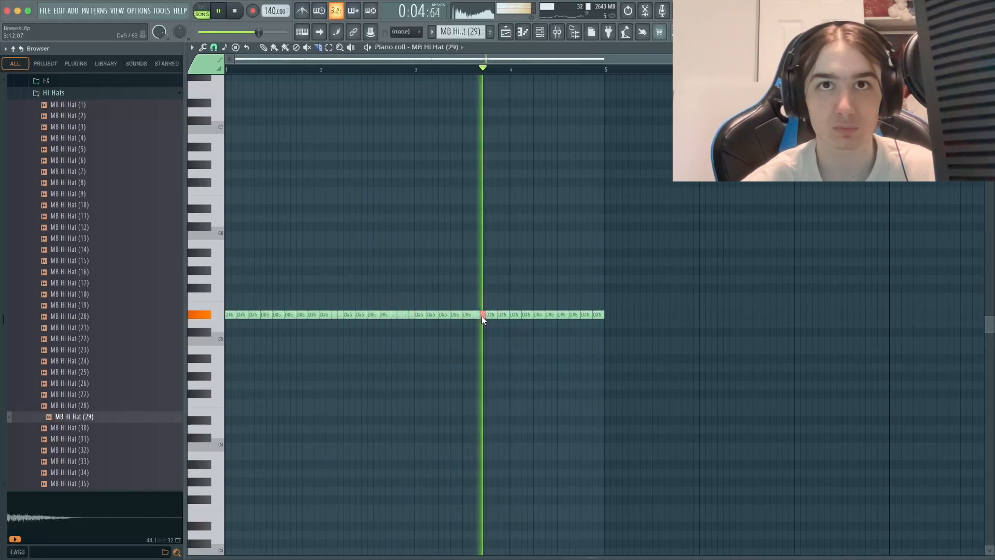
{"action": "left_click", "coordinate": [566, 315]}
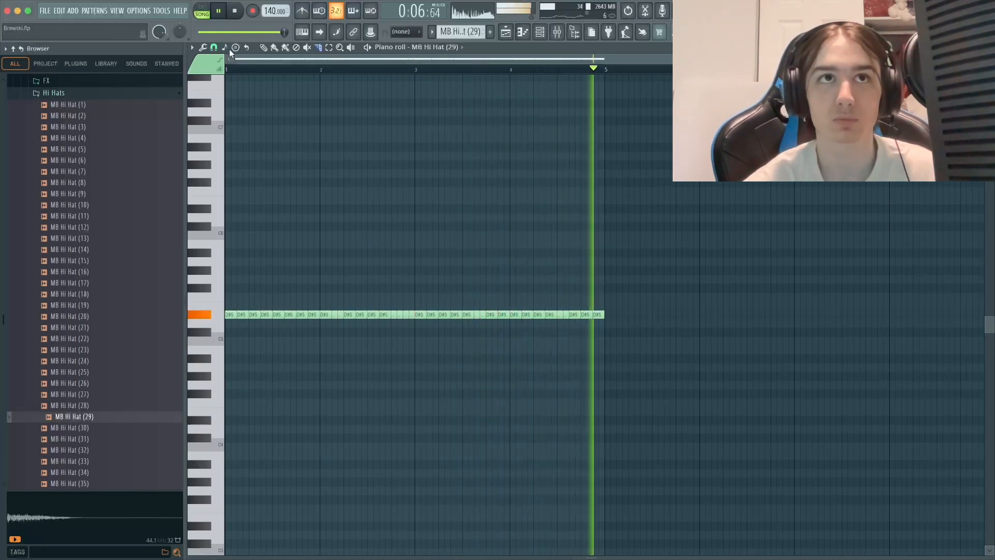
Set the snap to 1/6 beat and slice two hi-hat notes in bar 1 and one early in bar 4
{"action": "left_click", "coordinate": [203, 47]}
{"action": "left_click", "coordinate": [213, 48]}
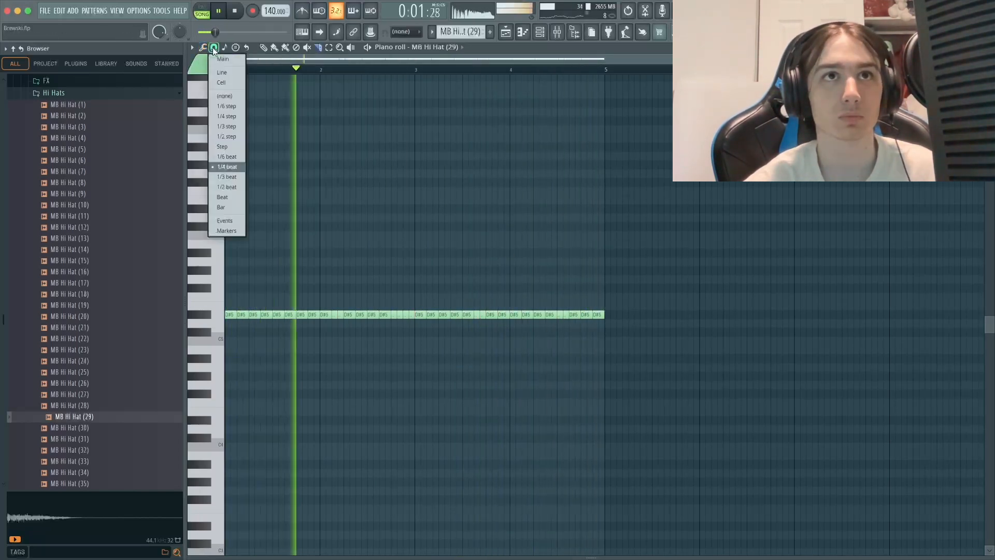
{"action": "left_click", "coordinate": [228, 163]}
{"action": "left_click", "coordinate": [267, 316]}
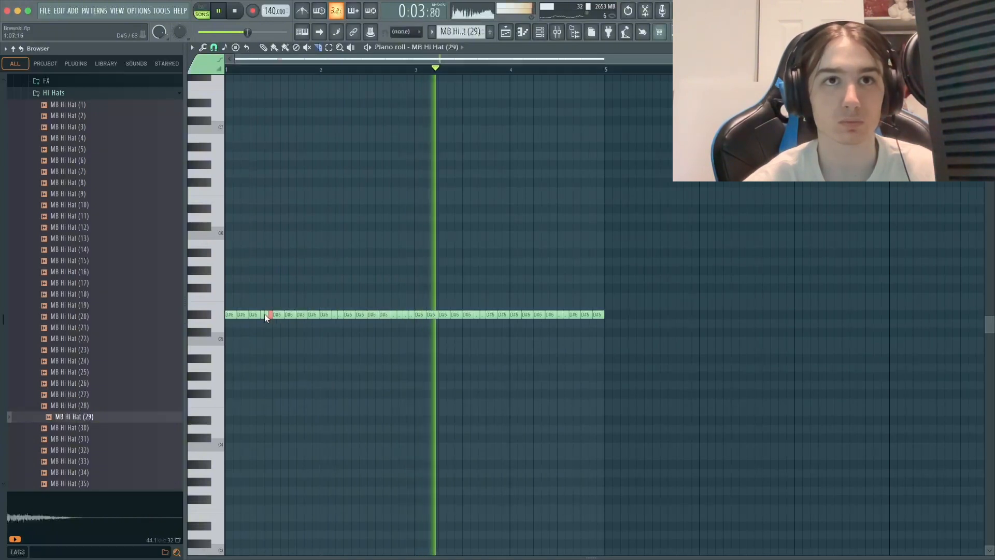
{"action": "left_click", "coordinate": [299, 316]}
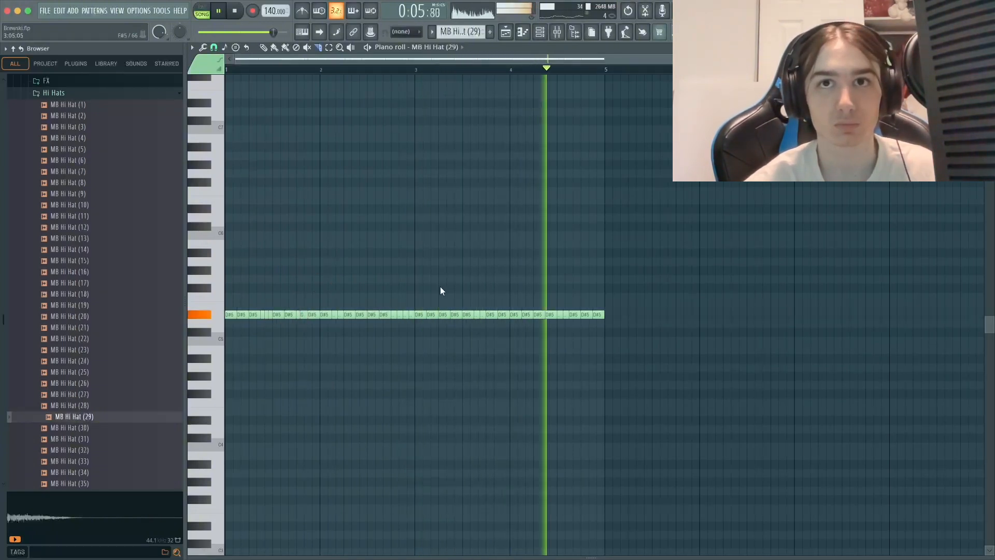
{"action": "left_click", "coordinate": [526, 315]}
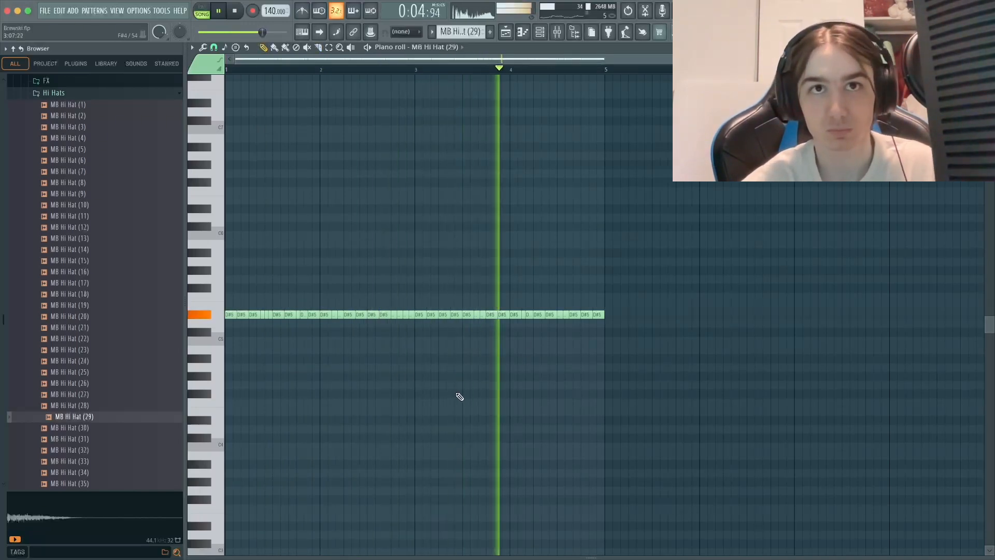
Add a run of six 1/3-beat hi-hat notes on A#4 starting at the second beat of bar 3
{"action": "scroll", "coordinate": [458, 397], "scroll_direction": "down", "scroll_amount": 1}
{"action": "scroll", "coordinate": [458, 384], "scroll_direction": "up", "scroll_amount": 3}
{"action": "left_click", "coordinate": [420, 333]}
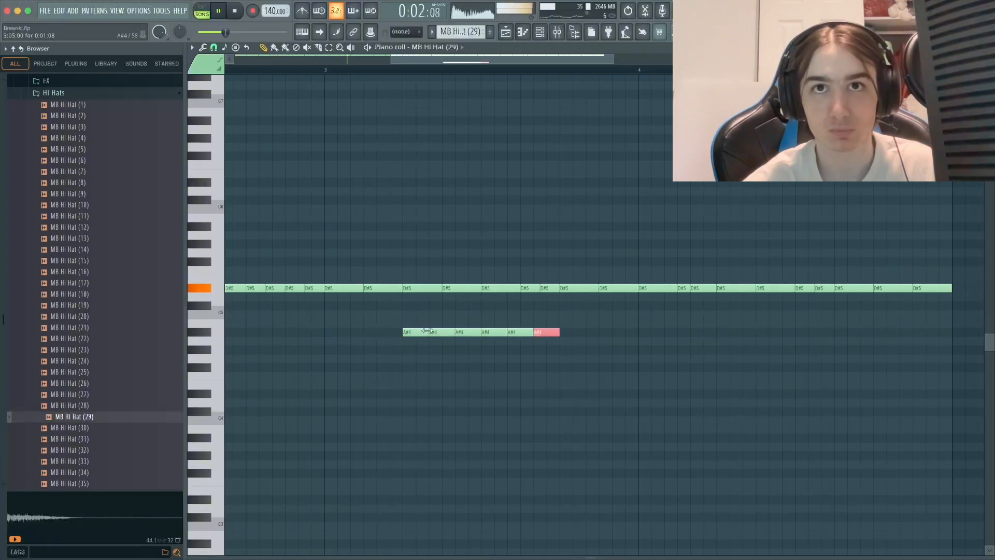
Select the six A#4 hi-hat notes in bar 3 and lower their velocities, with a slight downward slope across the run
{"action": "left_click_drag", "start_coordinate": [610, 319], "coordinate": [374, 346]}
{"action": "left_click_drag", "start_coordinate": [512, 558], "coordinate": [491, 342]}
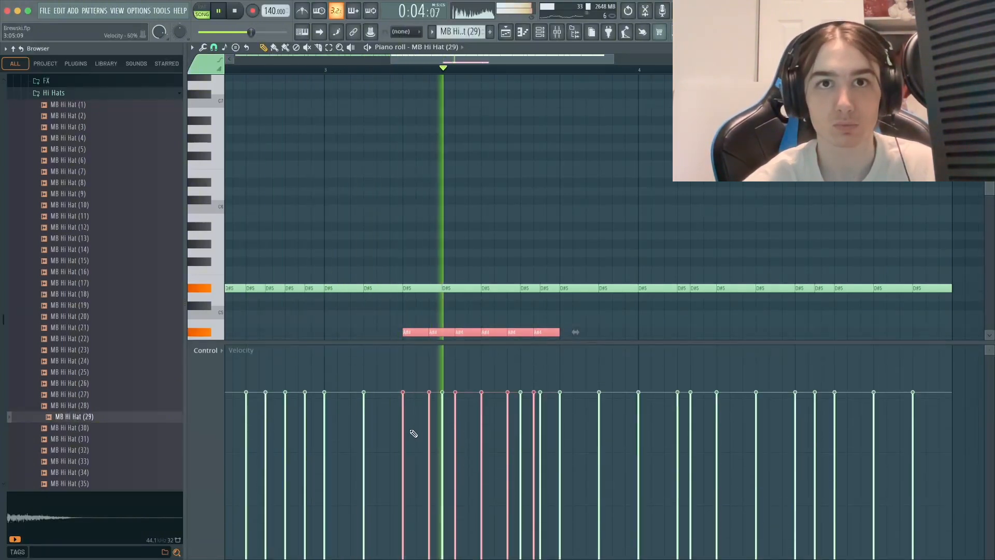
{"action": "left_click_drag", "start_coordinate": [401, 415], "coordinate": [604, 430]}
{"action": "mouse_move", "coordinate": [407, 438]}
{"action": "left_mouse_down"}
{"action": "mouse_move", "coordinate": [556, 450]}
{"action": "mouse_move", "coordinate": [407, 437]}
{"action": "left_mouse_up"}
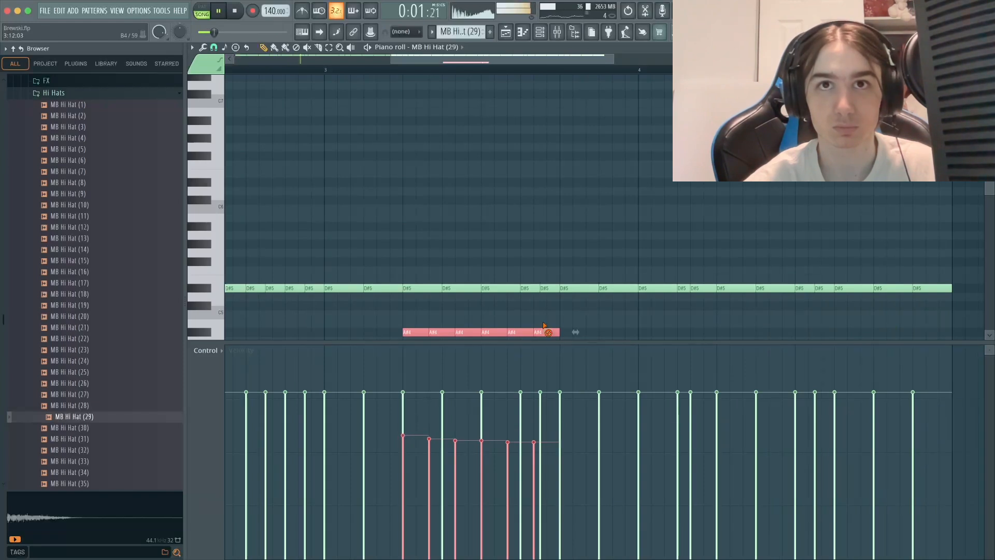
Delete the last two A#4 notes of the bar 3 hi-hat run, then hide the velocity lane and close the piano roll
{"action": "right_click", "coordinate": [544, 329]}
{"action": "right_click", "coordinate": [523, 335]}
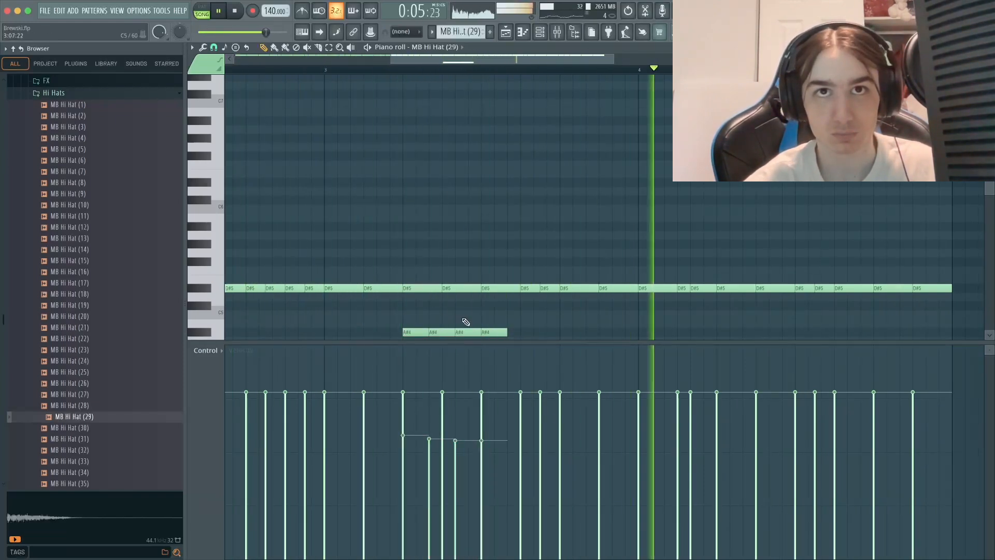
{"action": "left_click_drag", "start_coordinate": [485, 342], "coordinate": [508, 558]}
{"action": "scroll", "coordinate": [568, 474], "scroll_direction": "down", "scroll_amount": 4}
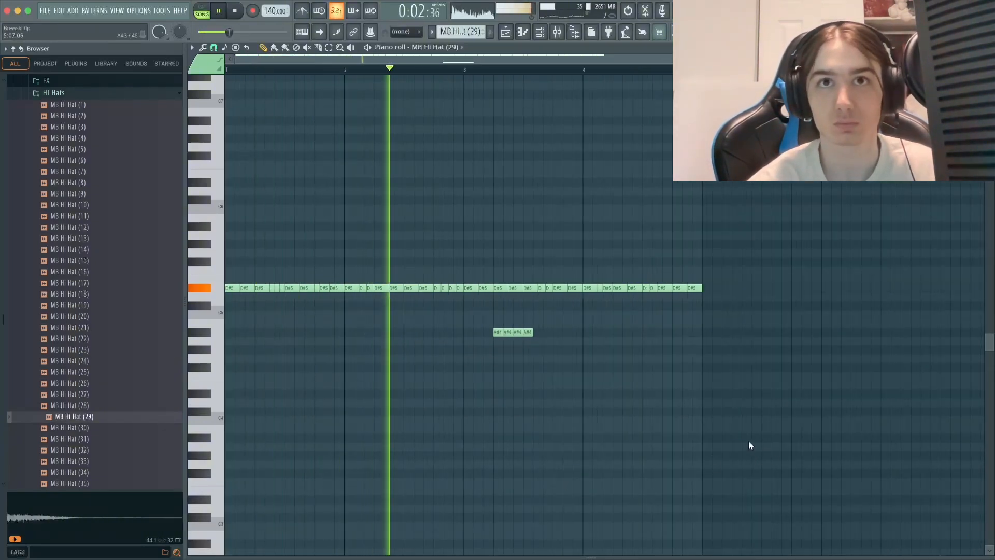
{"action": "key", "text": "Escape"}
Examine the MB Hi Hat (29) channel's miscellaneous settings, including its time shift
{"action": "double_click", "coordinate": [302, 292]}
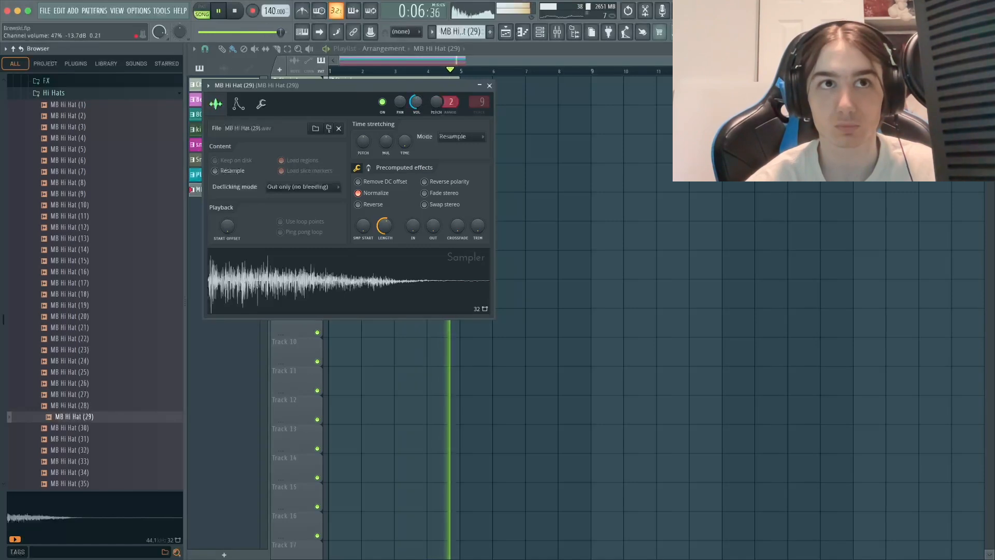
{"action": "left_click", "coordinate": [262, 103]}
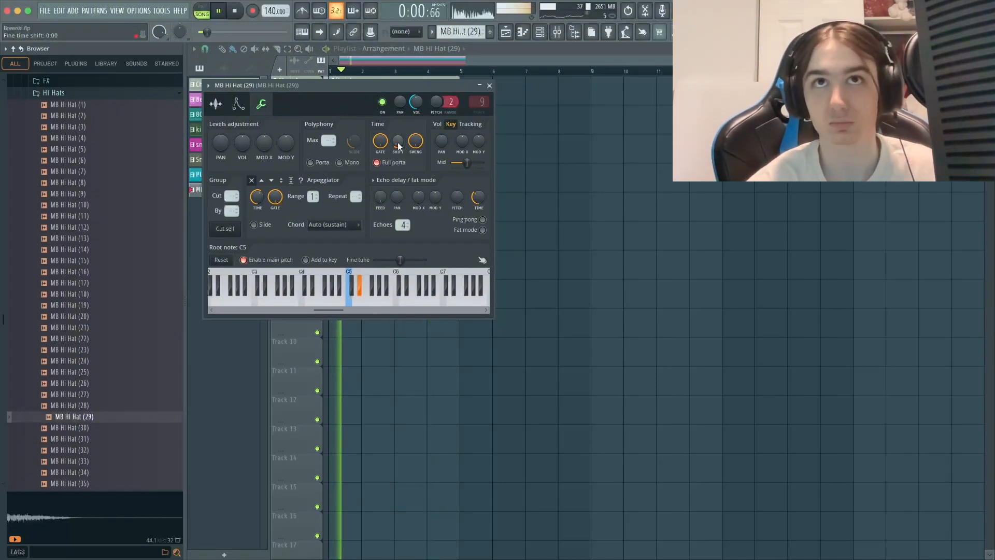
{"action": "key", "text": "Escape"}
{"action": "left_click", "coordinate": [534, 166], "text": "ctrl"}
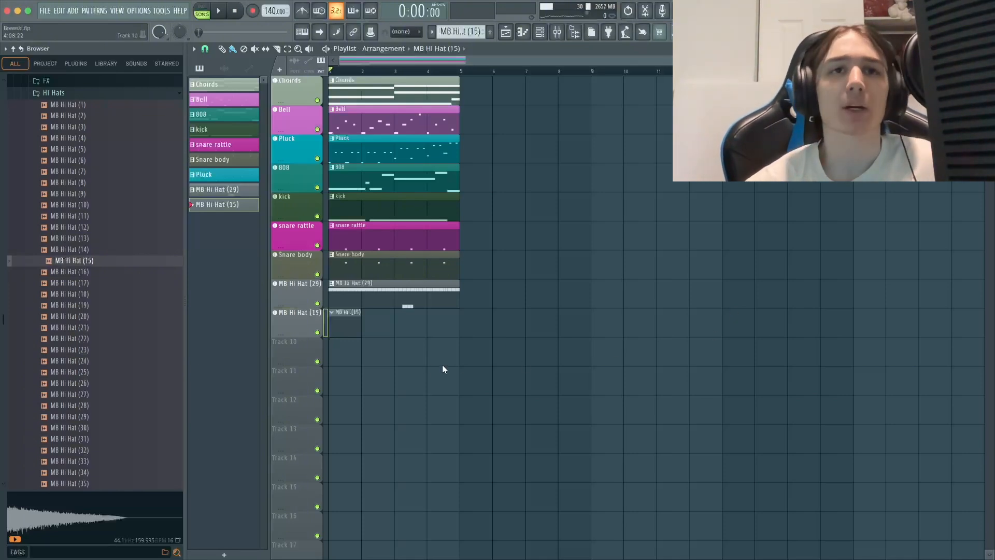
Place C5 open hat notes on beat 2 of bars 1 and 3, plus one each in bars 2 and 4, during playback
{"action": "left_click", "coordinate": [296, 321]}
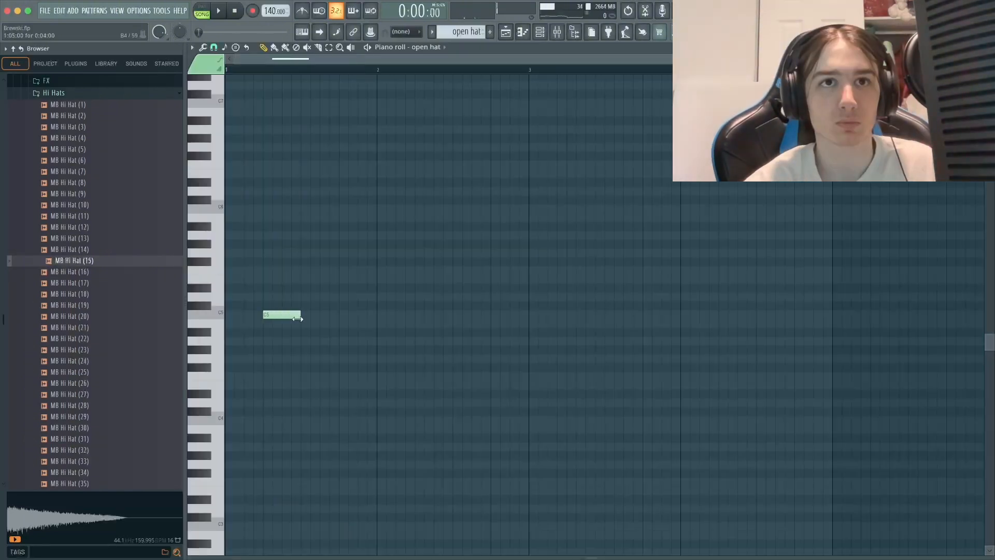
{"action": "key", "text": "space"}
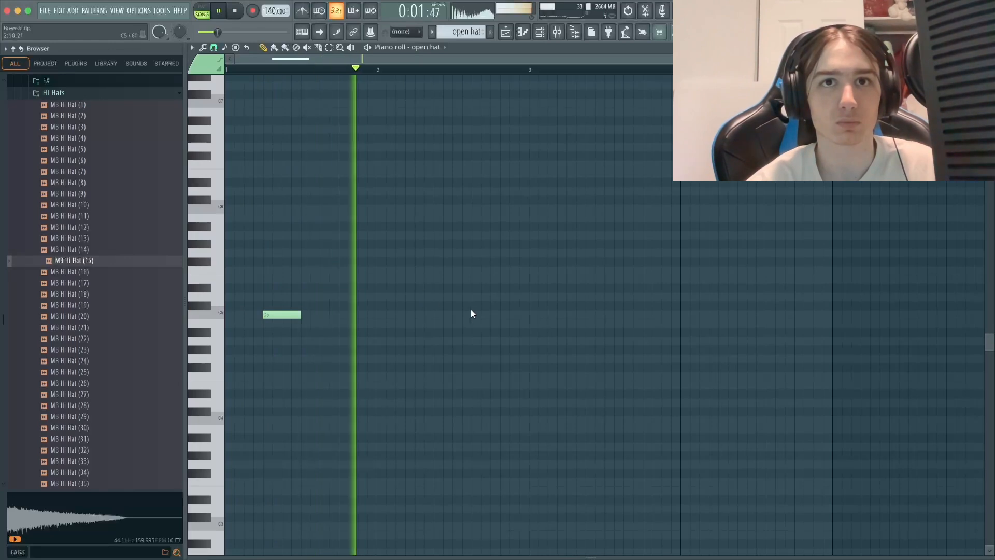
{"action": "left_click", "coordinate": [437, 315]}
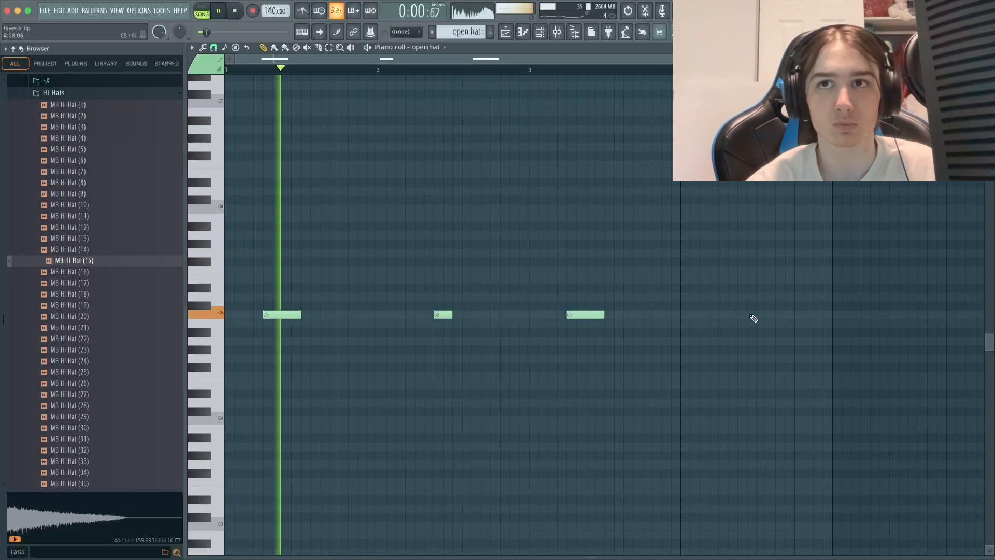
{"action": "left_click", "coordinate": [787, 315]}
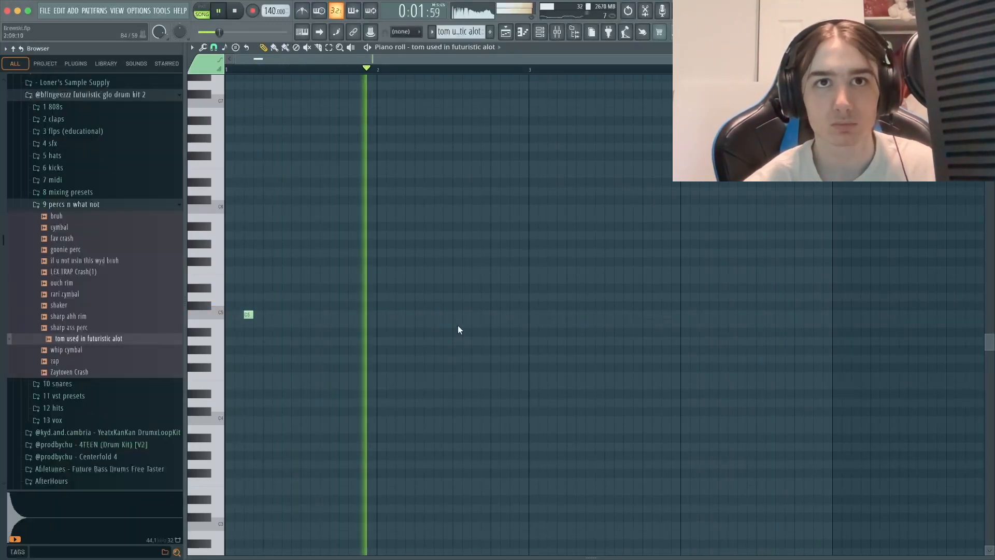
Add four C5 tom notes, two in the last beat of bar 2 and two in bar 4, and save the project
{"action": "left_click", "coordinate": [492, 314]}
{"action": "left_click", "coordinate": [520, 315]}
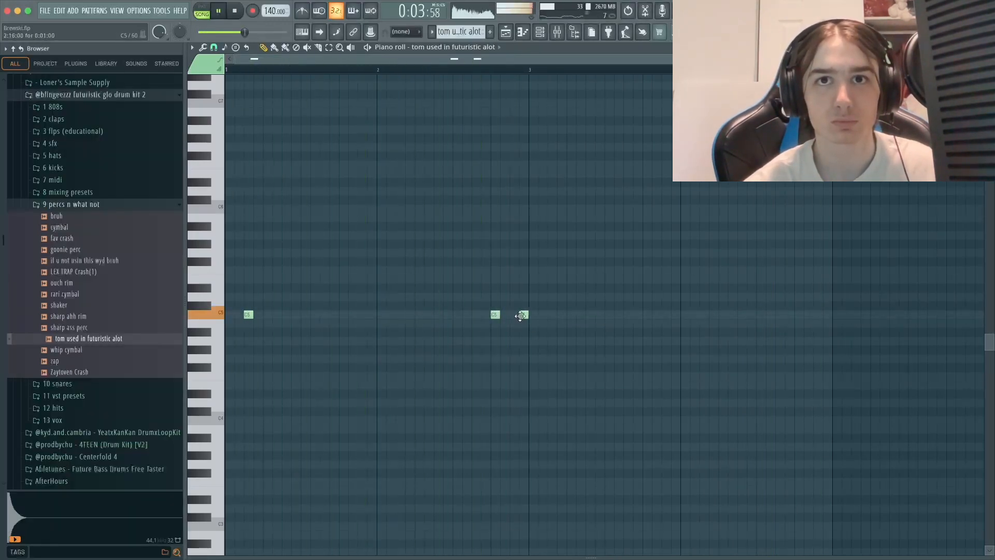
{"action": "left_click", "coordinate": [702, 315]}
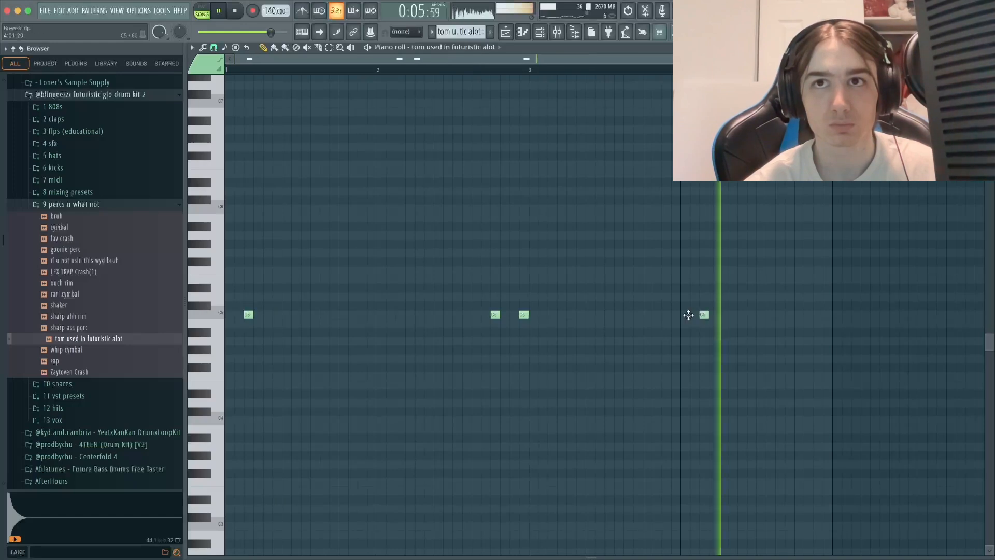
{"action": "left_click", "coordinate": [797, 316]}
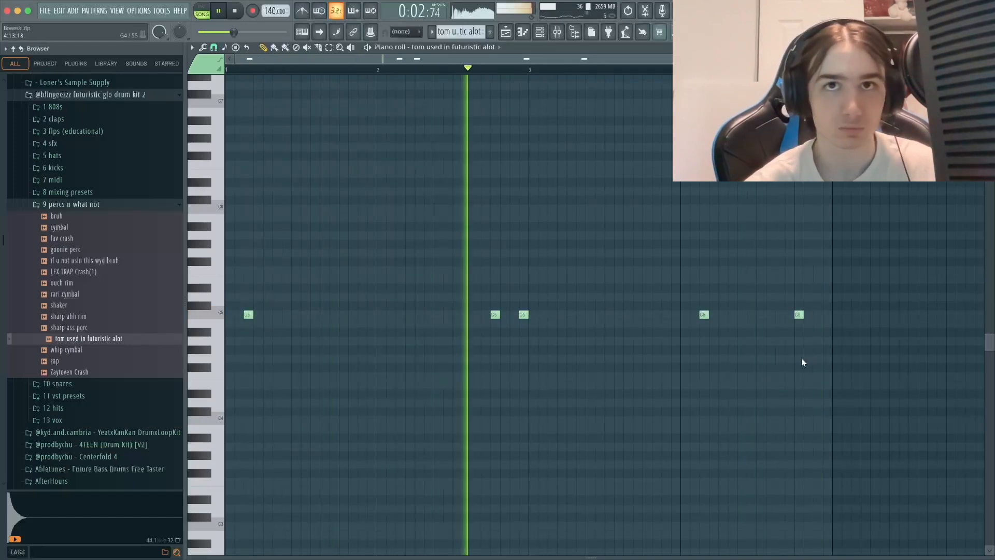
{"action": "key", "text": "ctrl+s"}
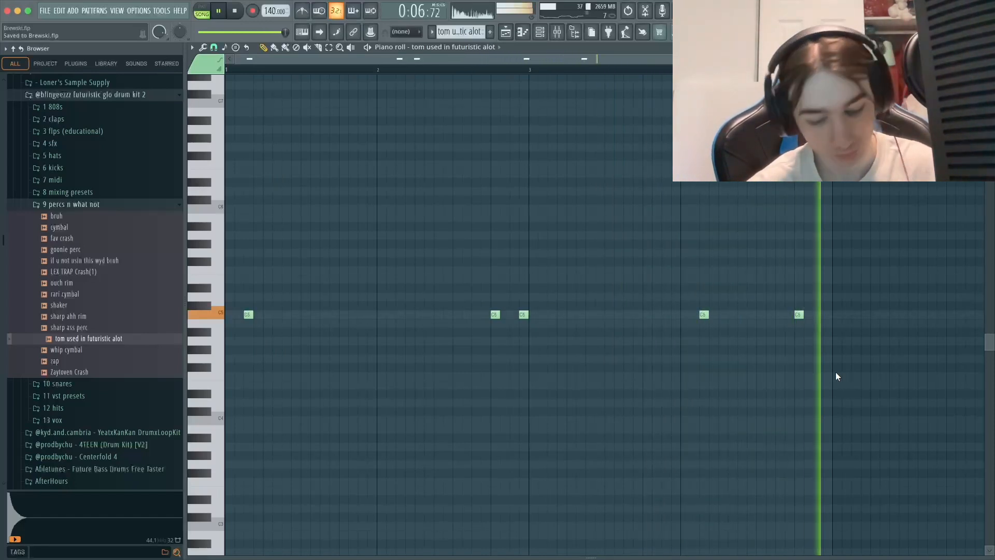
Add a C5 tom note just before and just after the last tom hit in bar 4, and save the project
{"action": "left_click", "coordinate": [781, 314]}
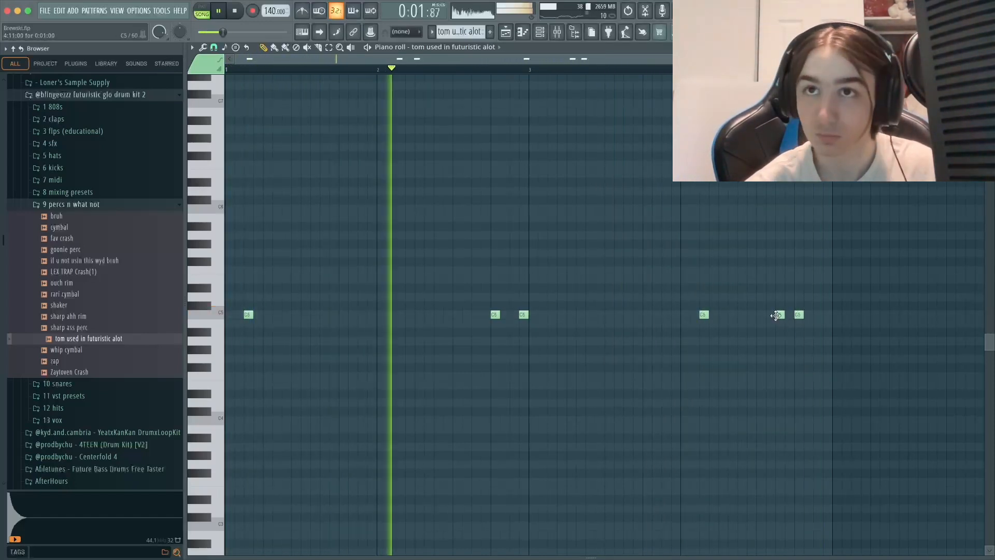
{"action": "left_click", "coordinate": [816, 314]}
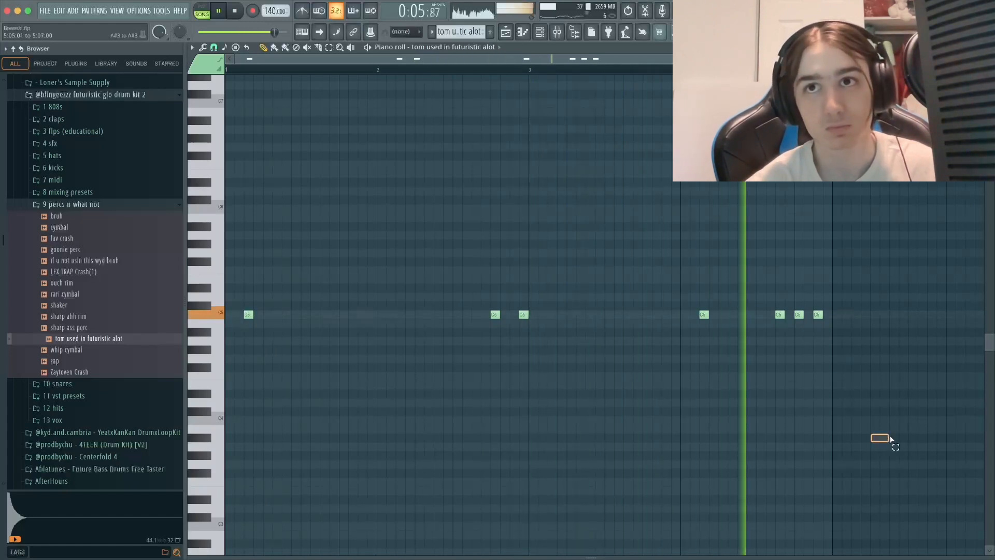
{"action": "key", "text": "super+s"}
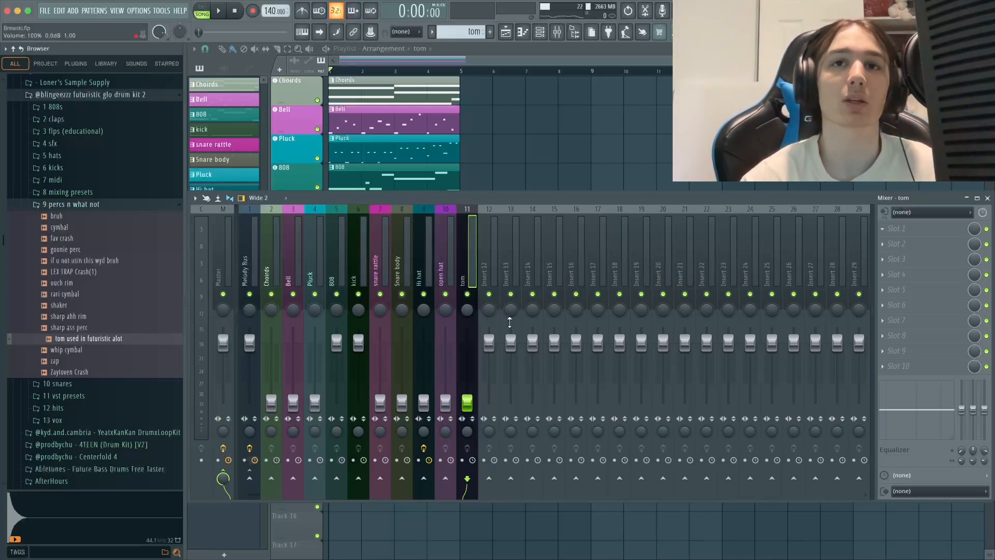
Select the 808 mixer track and switch its separator off and back on
{"action": "left_click", "coordinate": [343, 265]}
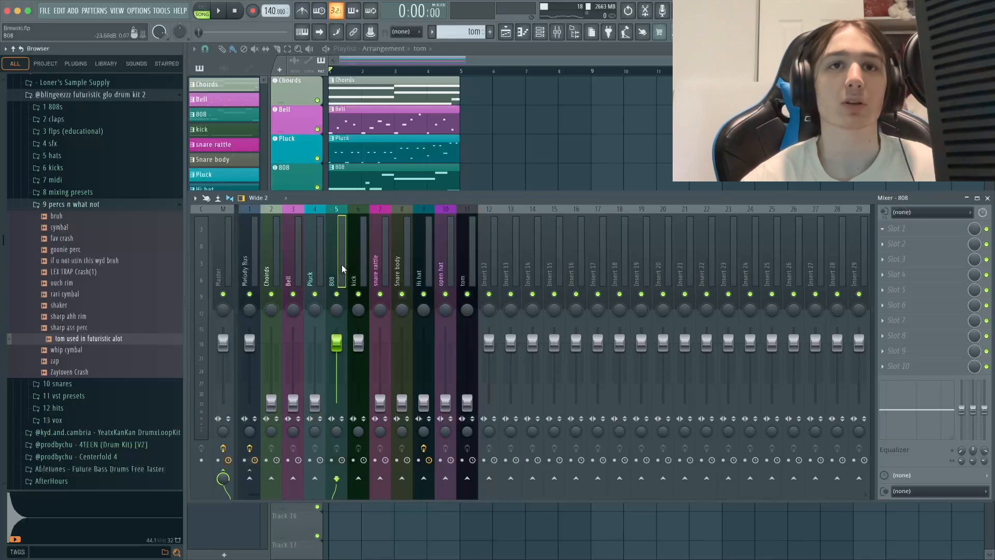
{"action": "key", "text": "Right"}
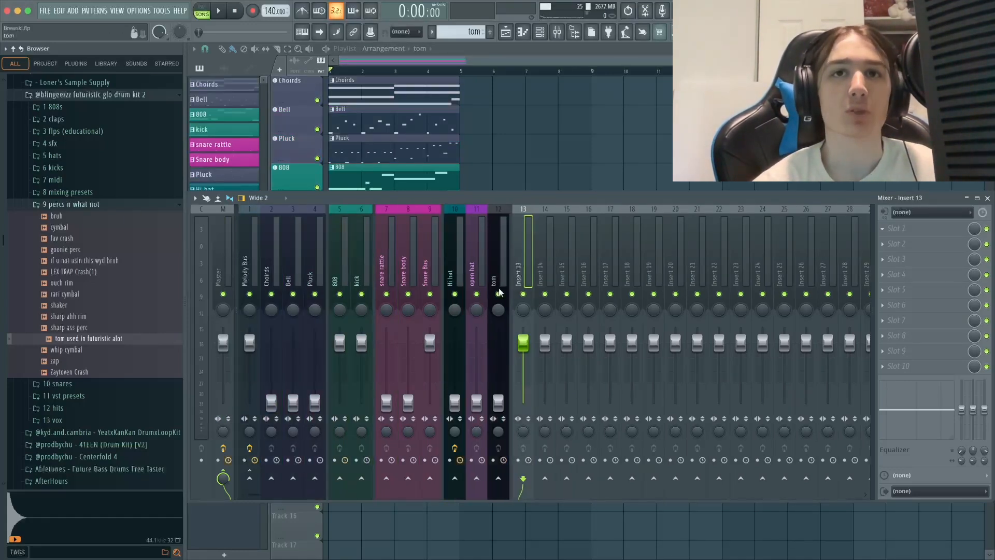
{"action": "left_click", "coordinate": [346, 248]}
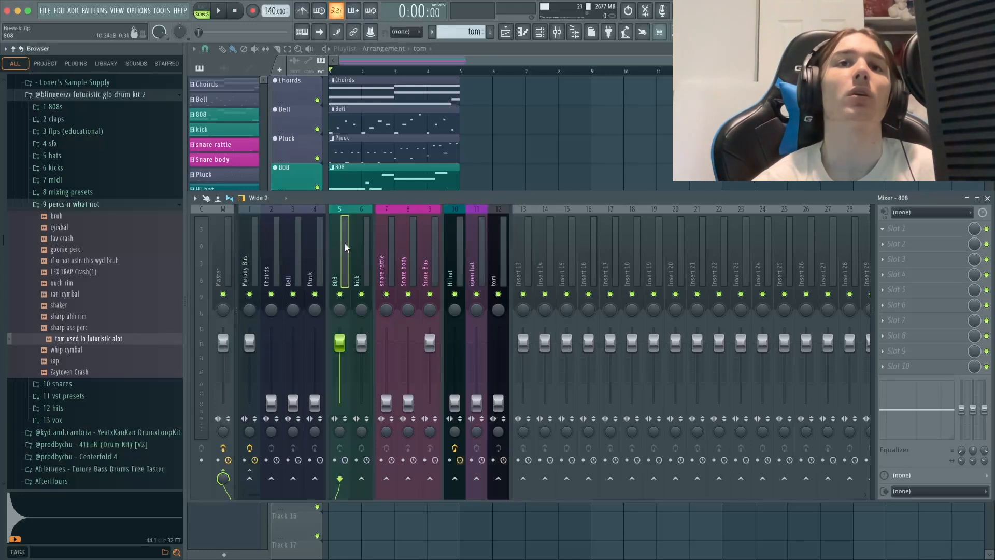
{"action": "right_click", "coordinate": [337, 264]}
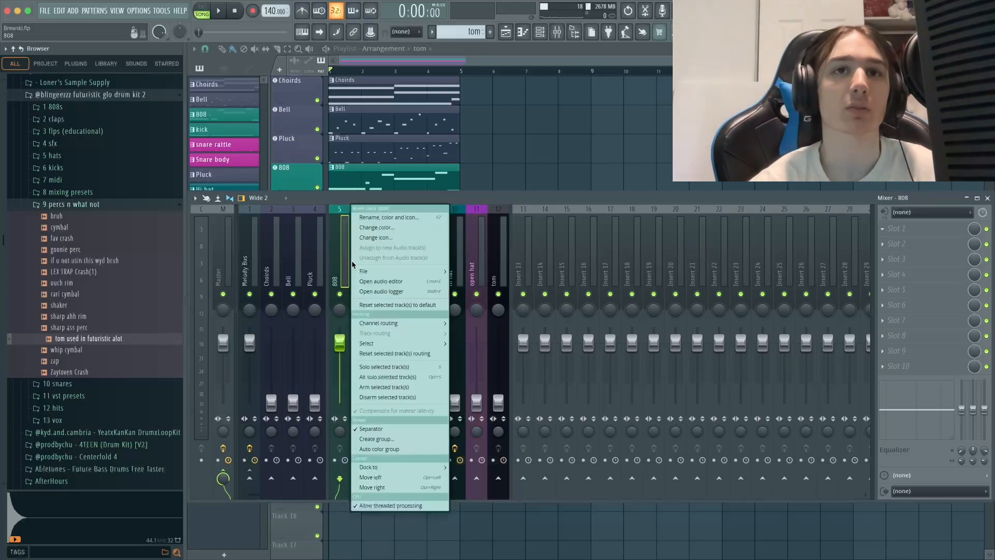
{"action": "left_click", "coordinate": [333, 270]}
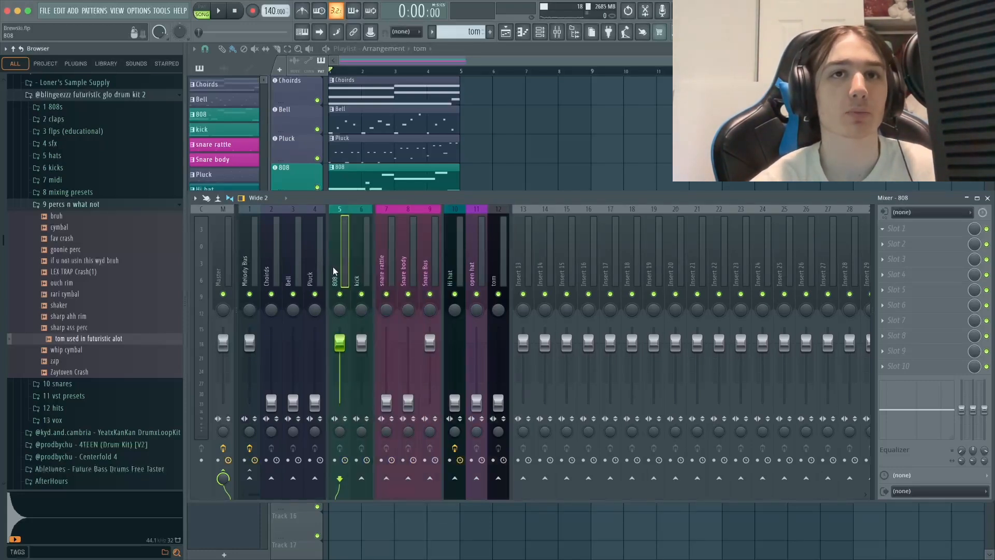
{"action": "right_click", "coordinate": [335, 279]}
{"action": "left_click", "coordinate": [368, 429]}
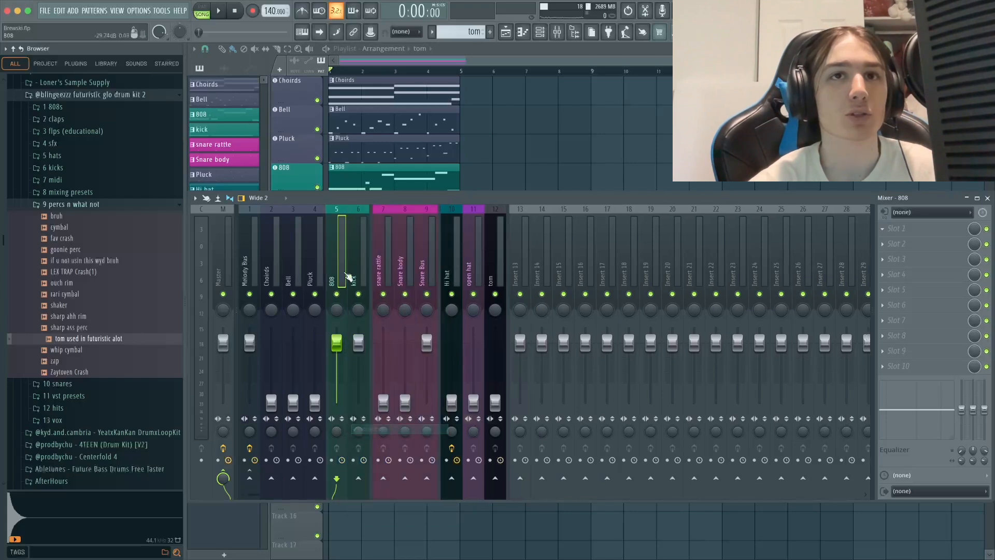
{"action": "right_click", "coordinate": [337, 277]}
{"action": "left_click", "coordinate": [368, 428]}
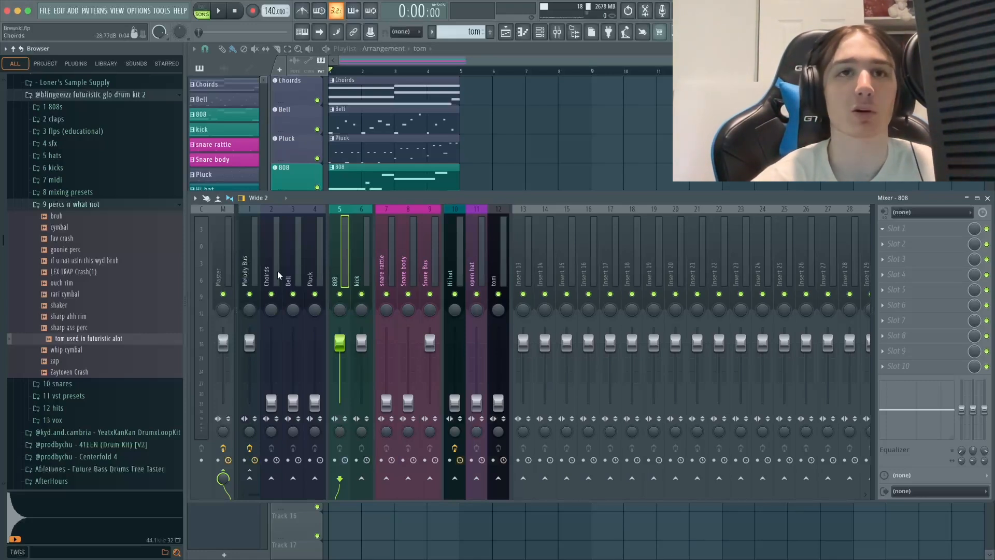
Examine the routing from the Chords, Bell and Pluck mixer tracks through the Melody Bus to the Master
{"action": "left_click", "coordinate": [246, 264]}
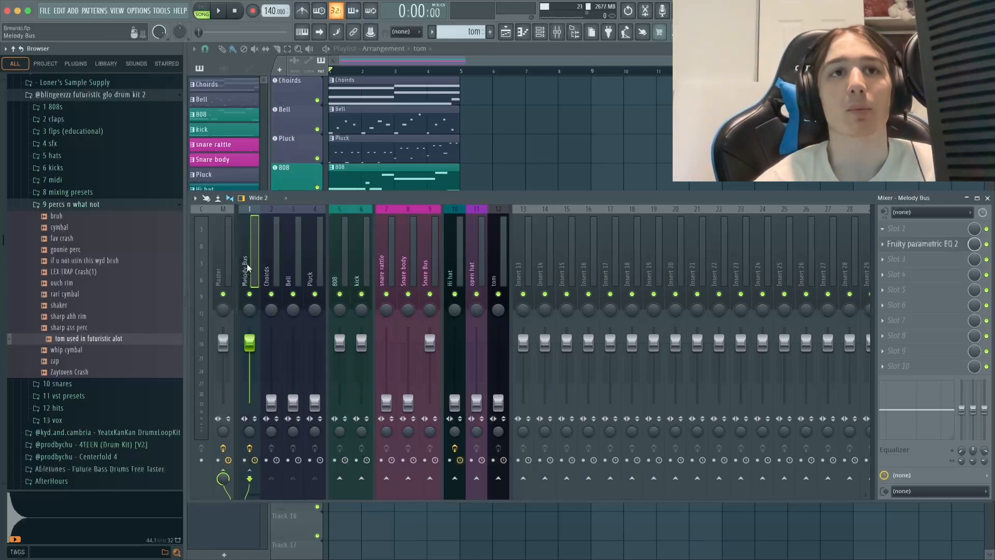
{"action": "left_click", "coordinate": [266, 263]}
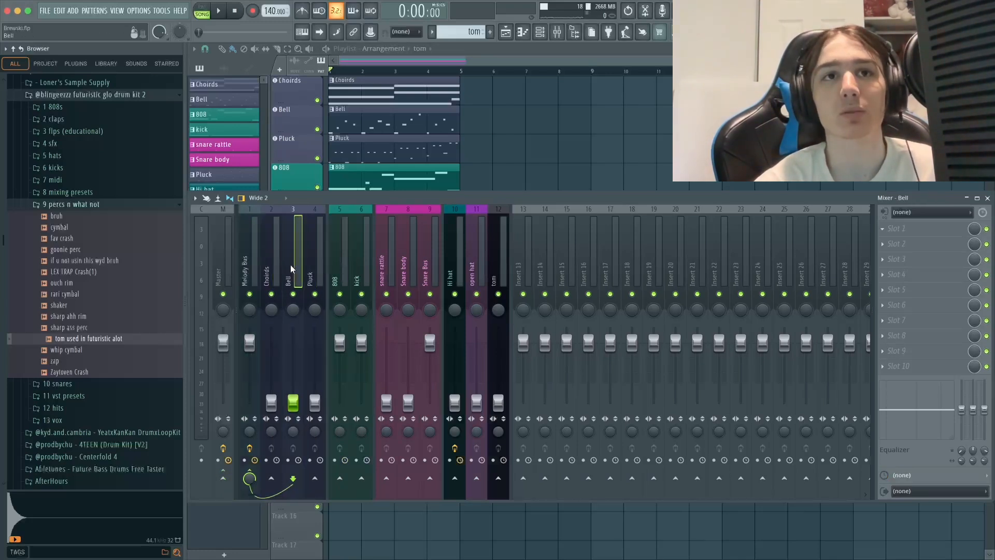
{"action": "left_click", "coordinate": [216, 247]}
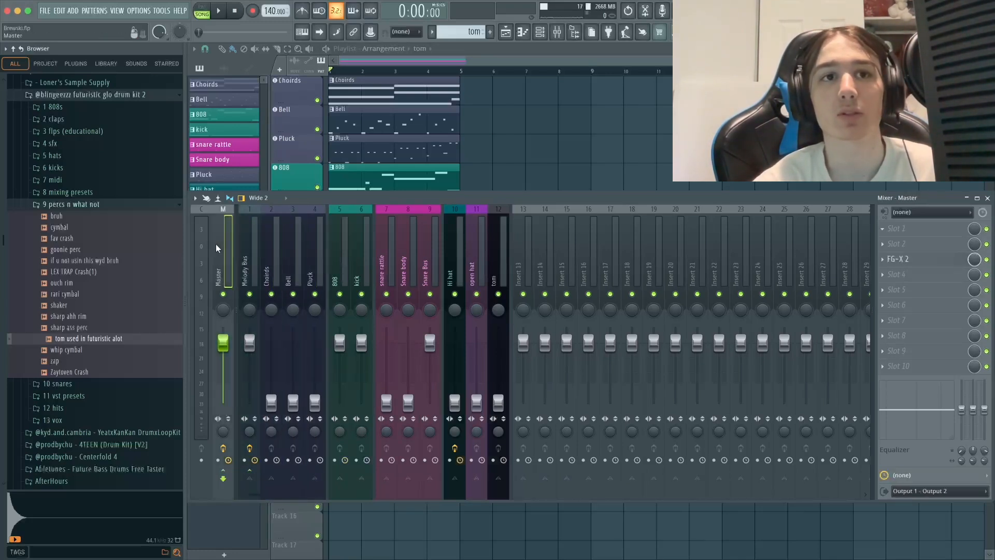
{"action": "left_click", "coordinate": [249, 254]}
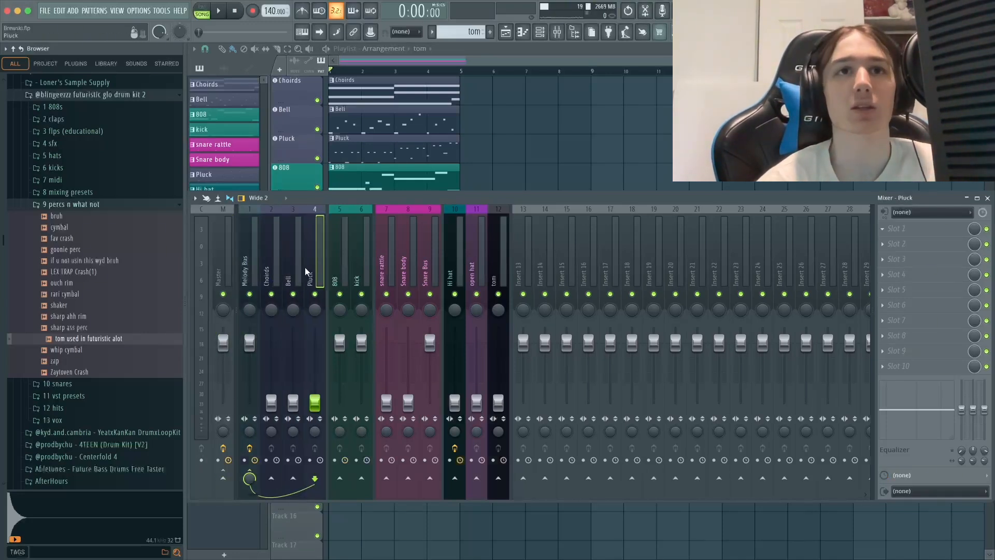
{"action": "left_click", "coordinate": [225, 270]}
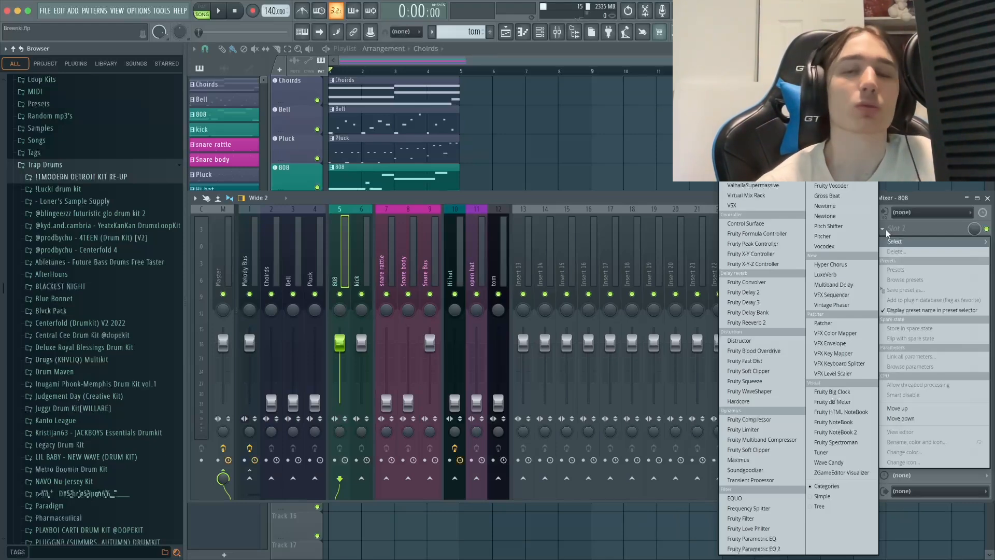
Start playback and raise the Chords mixer track's volume from silence against the 808 and kick
{"action": "key", "text": "space"}
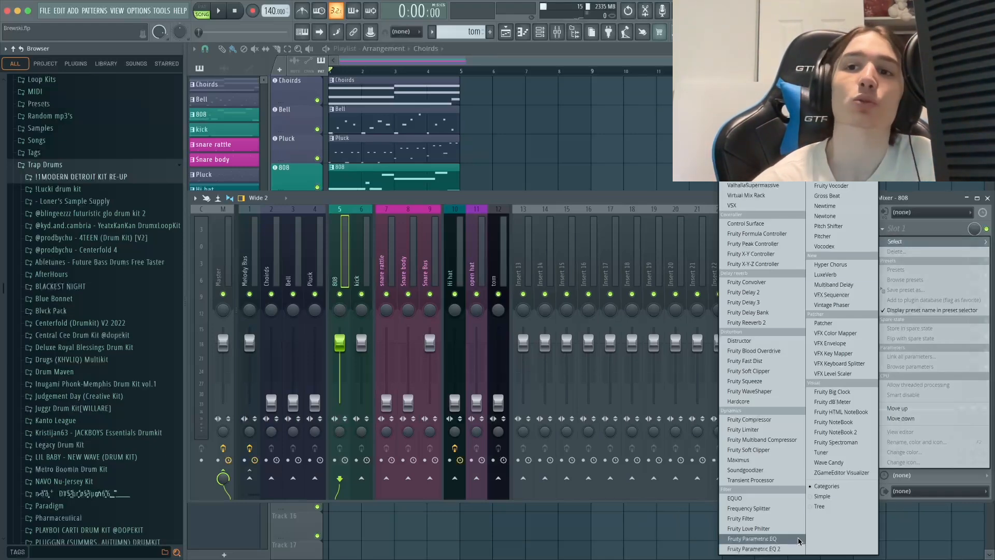
{"action": "left_click", "coordinate": [365, 302]}
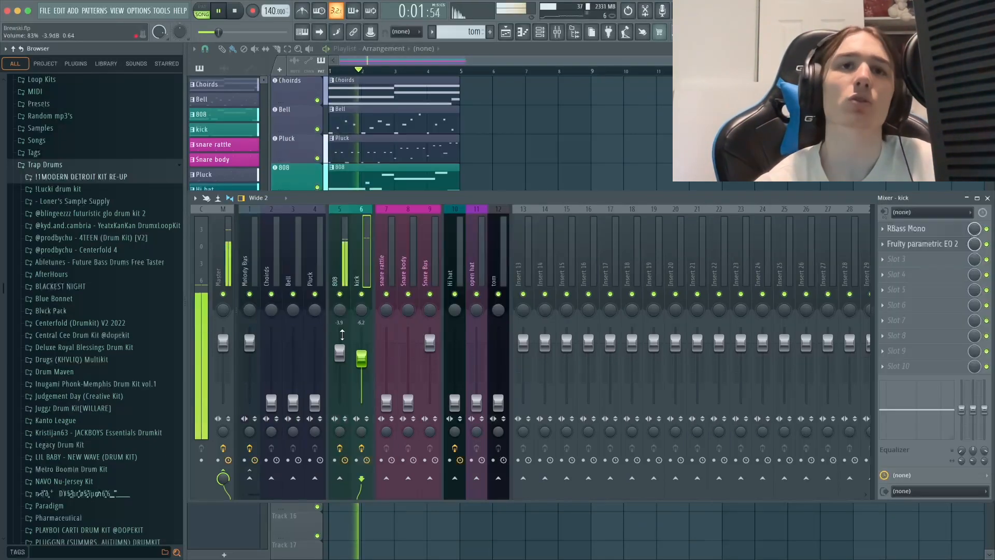
{"action": "left_click", "coordinate": [278, 277]}
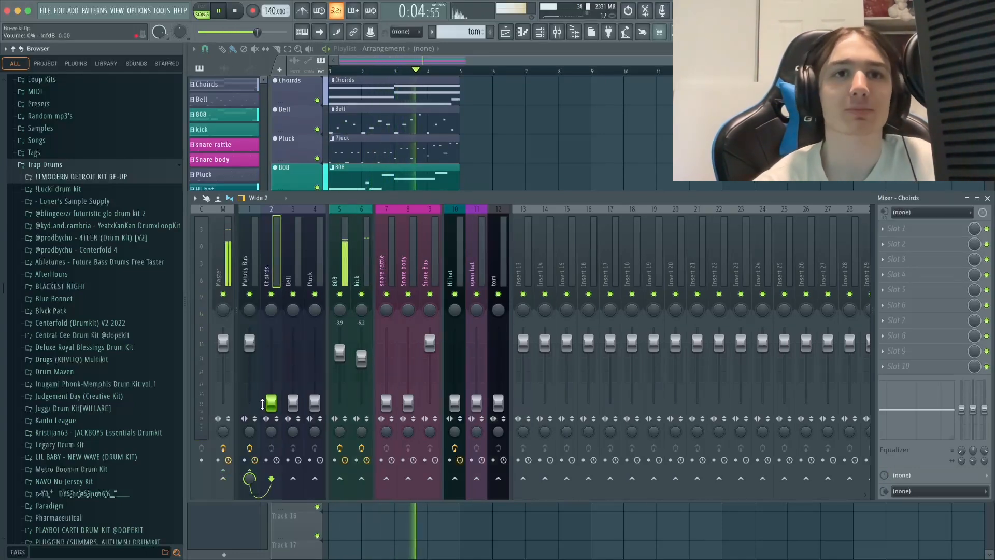
{"action": "left_click_drag", "start_coordinate": [271, 403], "coordinate": [271, 379]}
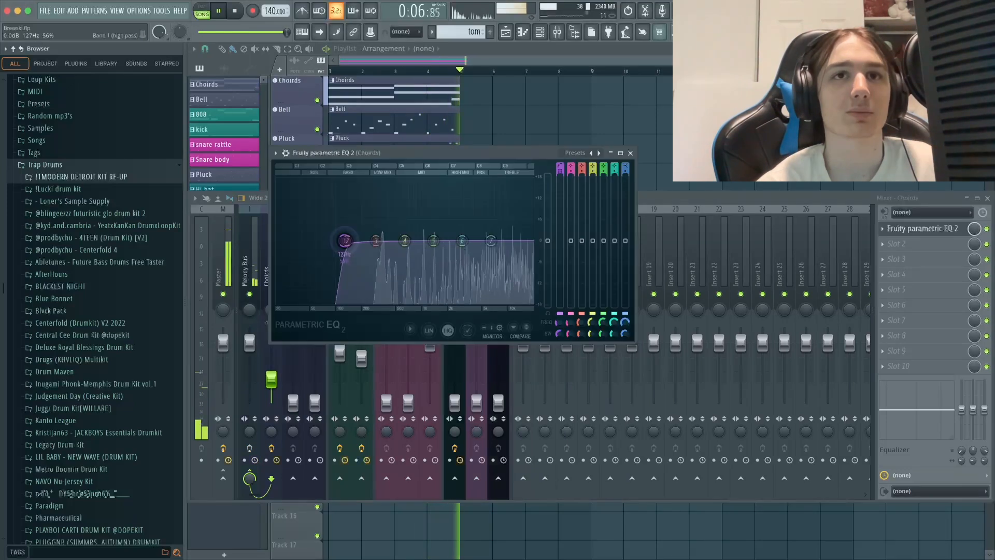
On the Chords EQ, dip the low end with band 2 and boost band 6 in the upper mids with a narrower bandwidth
{"action": "left_click_drag", "start_coordinate": [351, 243], "coordinate": [358, 255]}
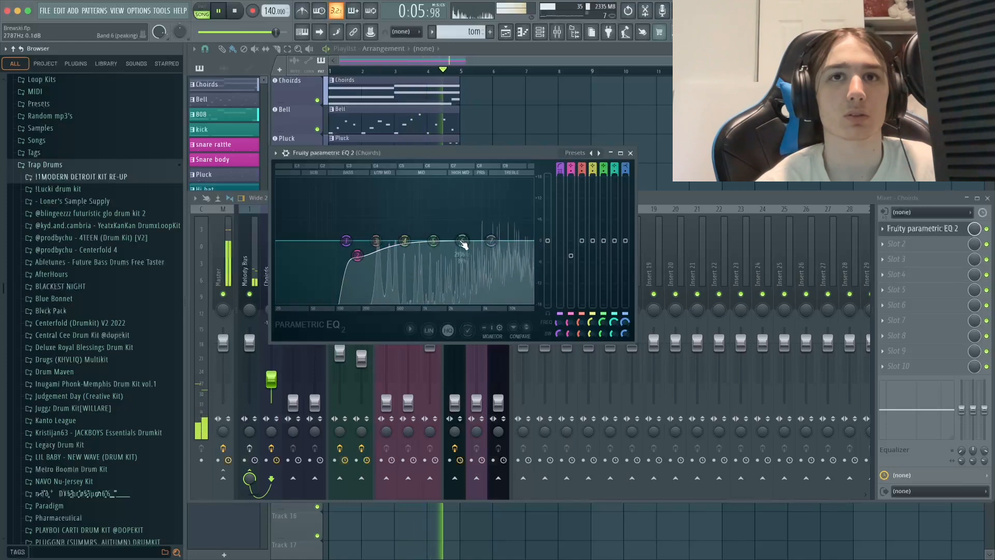
{"action": "left_click_drag", "start_coordinate": [462, 241], "coordinate": [446, 228]}
{"action": "scroll", "coordinate": [445, 230], "scroll_direction": "down", "scroll_amount": 3}
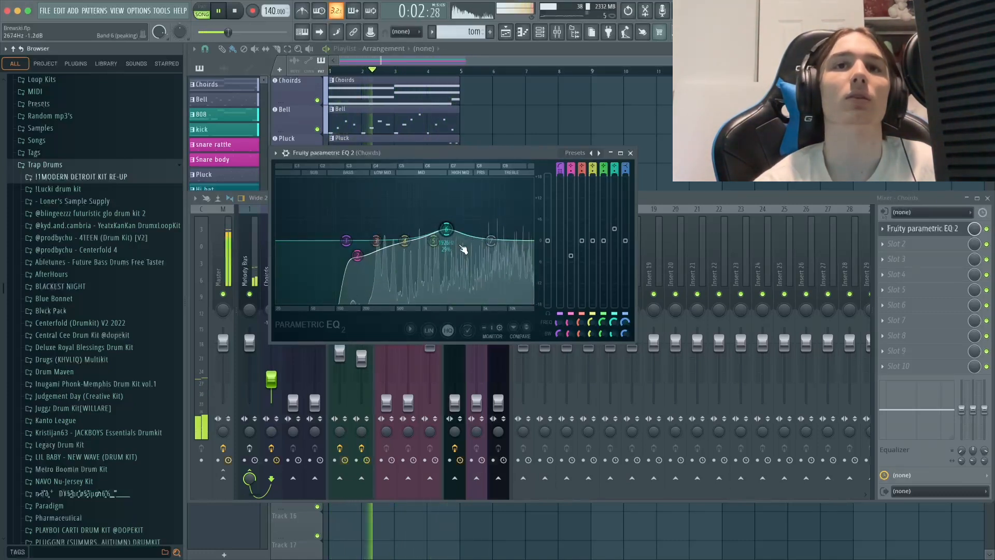
Lower the Chords EQ's high shelf, boost band 4 near 600 Hz, and dip band 5 in the high mids with a narrower bandwidth
{"action": "left_click_drag", "start_coordinate": [523, 237], "coordinate": [514, 258]}
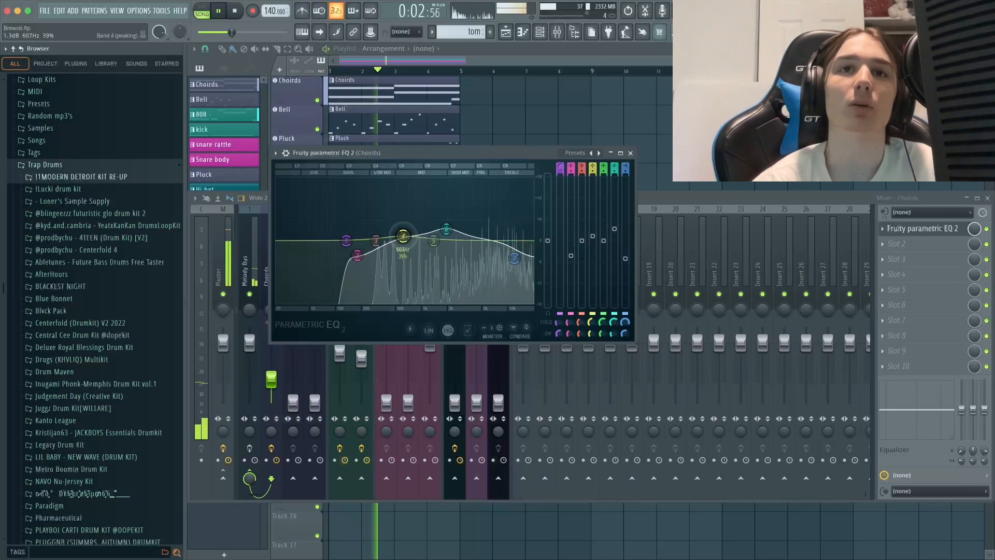
{"action": "left_click_drag", "start_coordinate": [403, 237], "coordinate": [402, 230]}
{"action": "scroll", "coordinate": [401, 230], "scroll_direction": "down", "scroll_amount": 2}
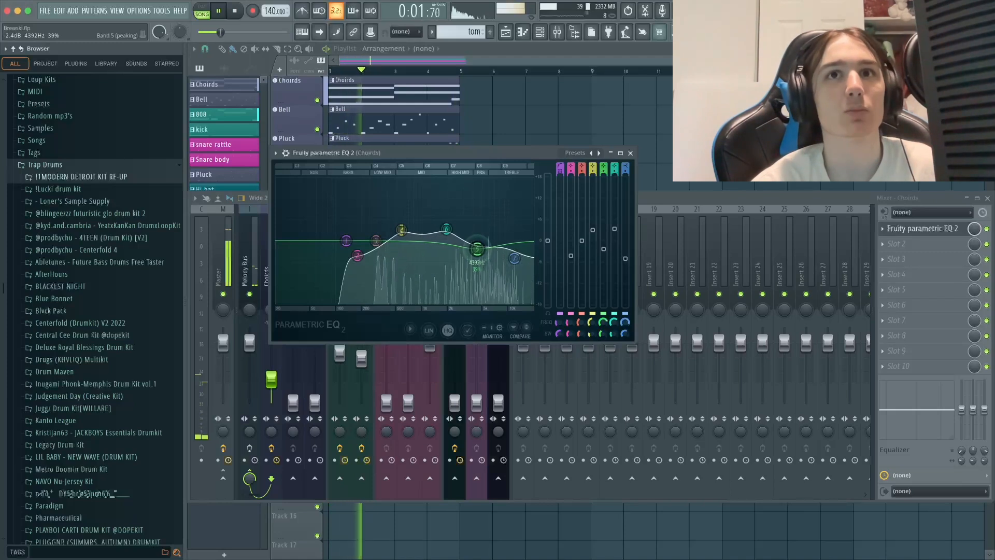
{"action": "scroll", "coordinate": [470, 251], "scroll_direction": "down", "scroll_amount": 4}
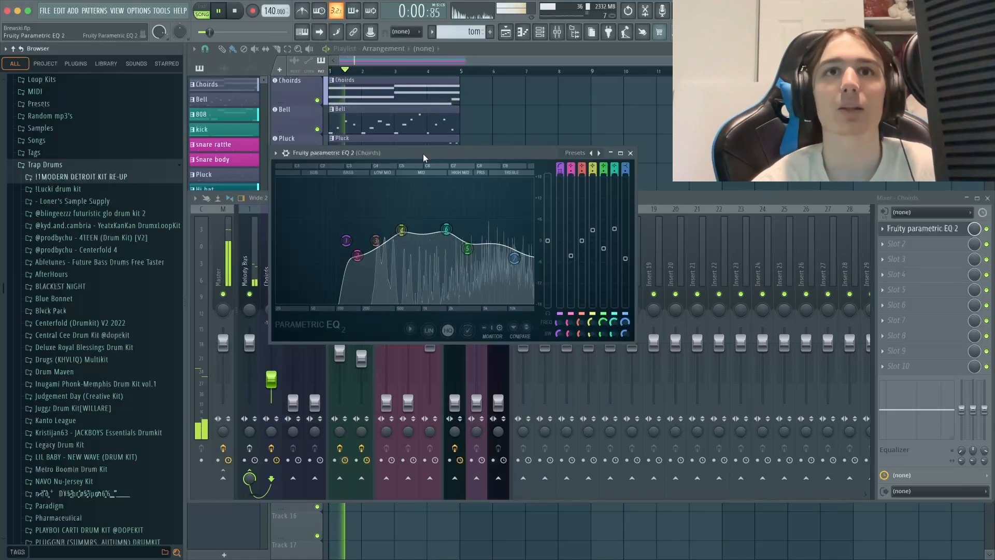
Raise the Bell mixer track to about -13.9 dB and load Fruity Parametric EQ 2 on it, keeping the Chords EQ out of the way
{"action": "left_click_drag", "start_coordinate": [419, 151], "coordinate": [346, 34]}
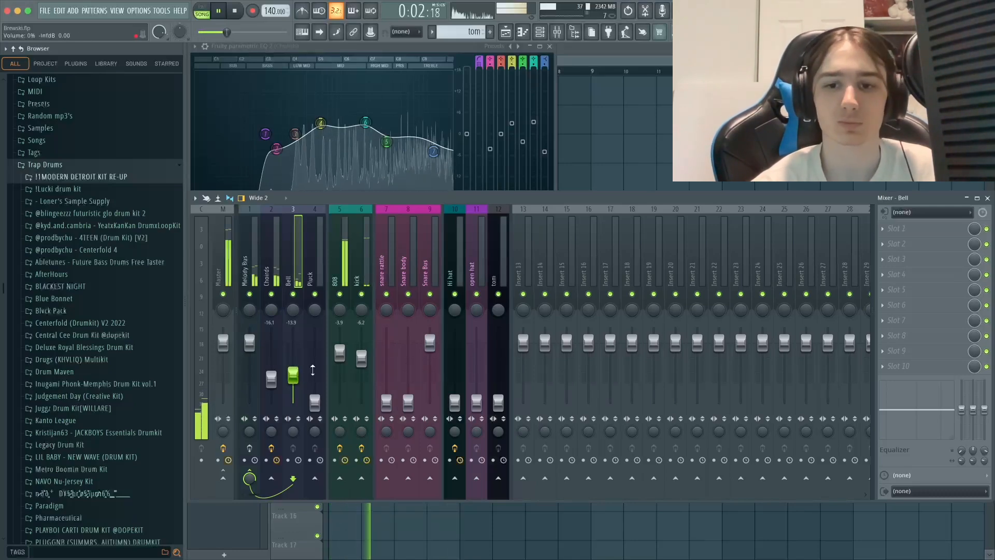
{"action": "left_click", "coordinate": [913, 228]}
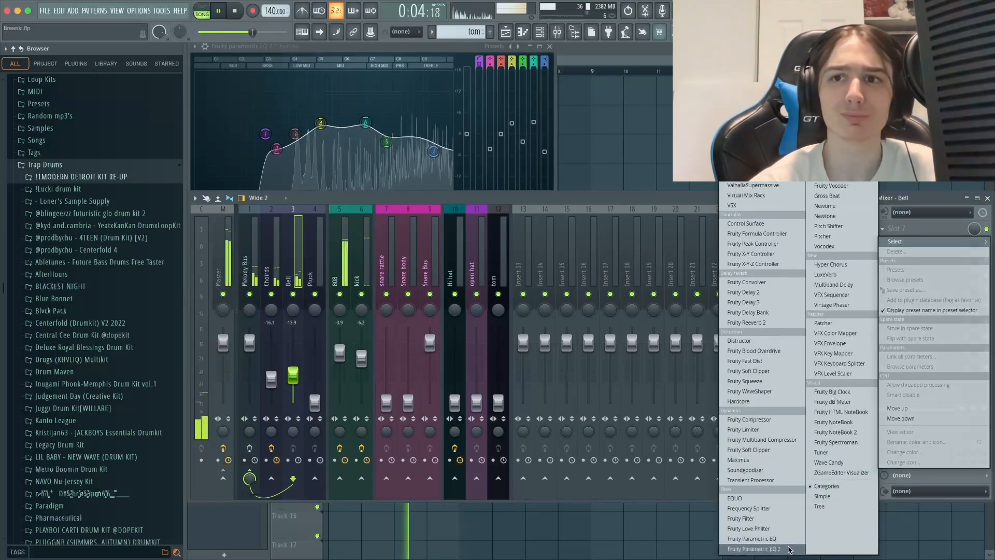
{"action": "left_click", "coordinate": [762, 548]}
{"action": "left_click_drag", "start_coordinate": [390, 72], "coordinate": [701, 201]}
Give the Bell EQ's band 1 a Steep 4 low cut, shift it slightly higher, and dip band 2 just beside it
{"action": "right_click", "coordinate": [549, 288]}
{"action": "mouse_move", "coordinate": [566, 317]}
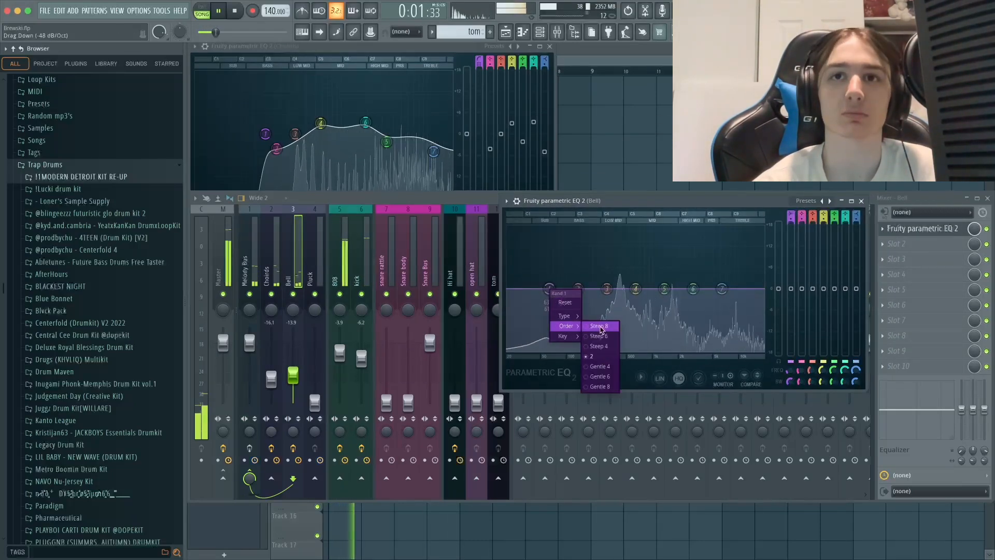
{"action": "left_click", "coordinate": [602, 346]}
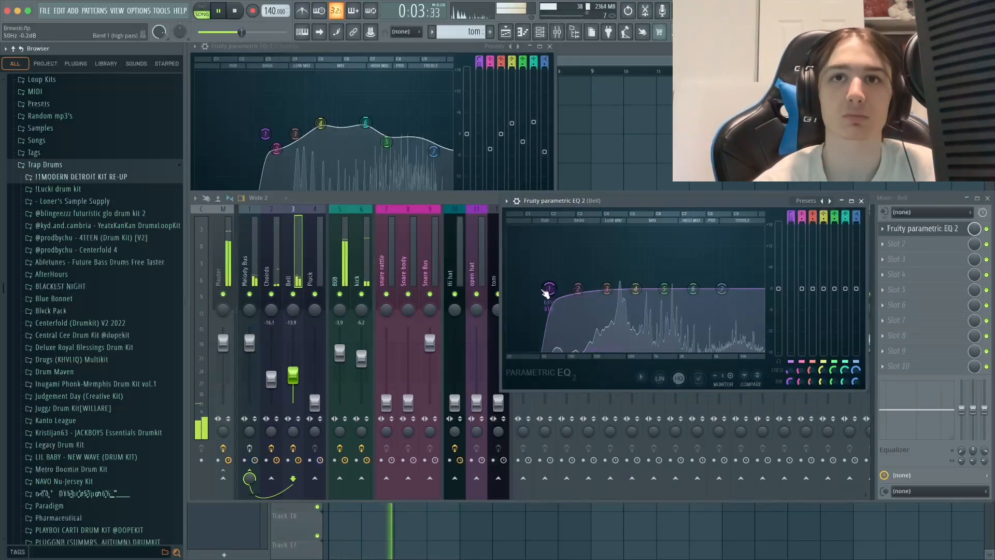
{"action": "left_click_drag", "start_coordinate": [549, 289], "coordinate": [578, 298]}
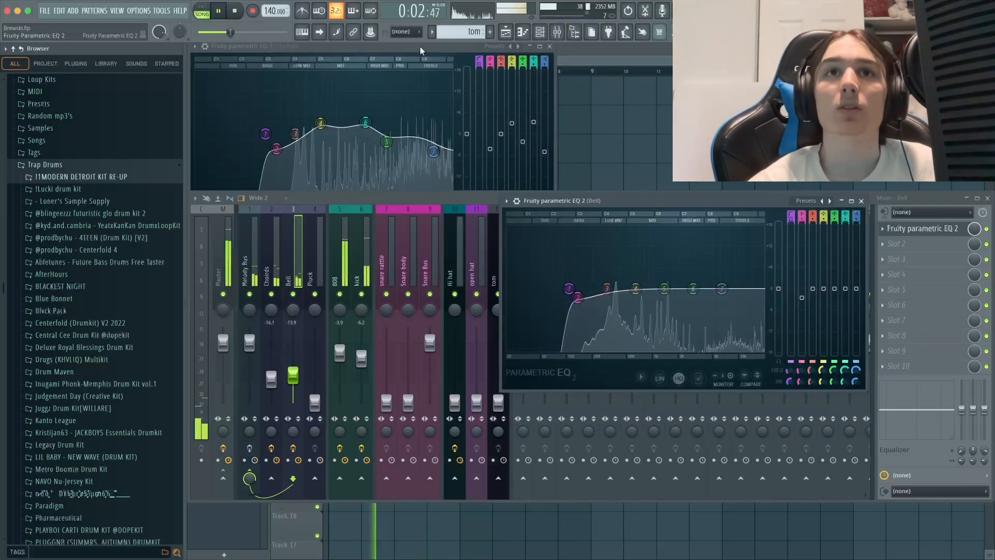
Place the Chords and Bell EQs side by side, then dip the Bell EQ's bands 4 and 5 with a boosted band 3 between them
{"action": "left_click_drag", "start_coordinate": [420, 46], "coordinate": [421, 193]}
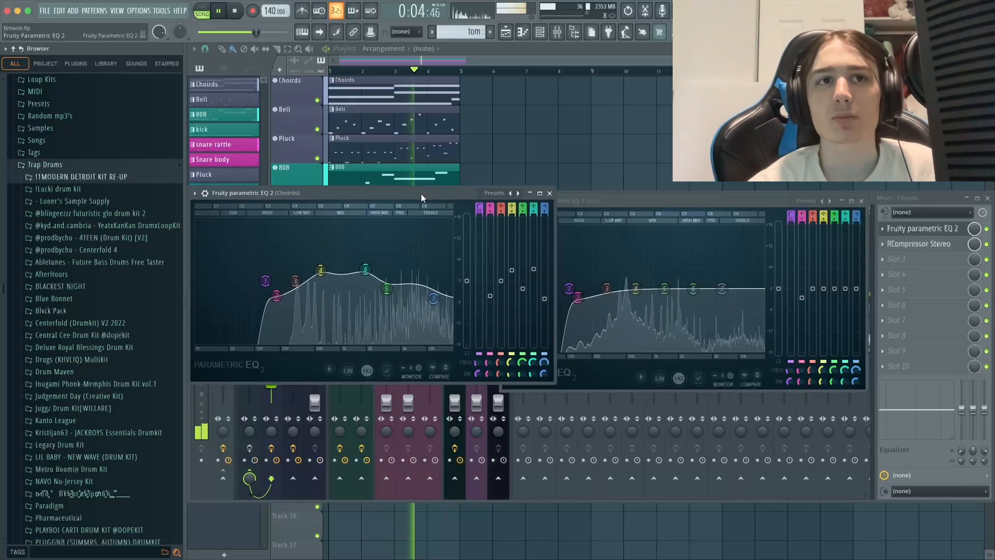
{"action": "left_click_drag", "start_coordinate": [685, 191], "coordinate": [738, 187]}
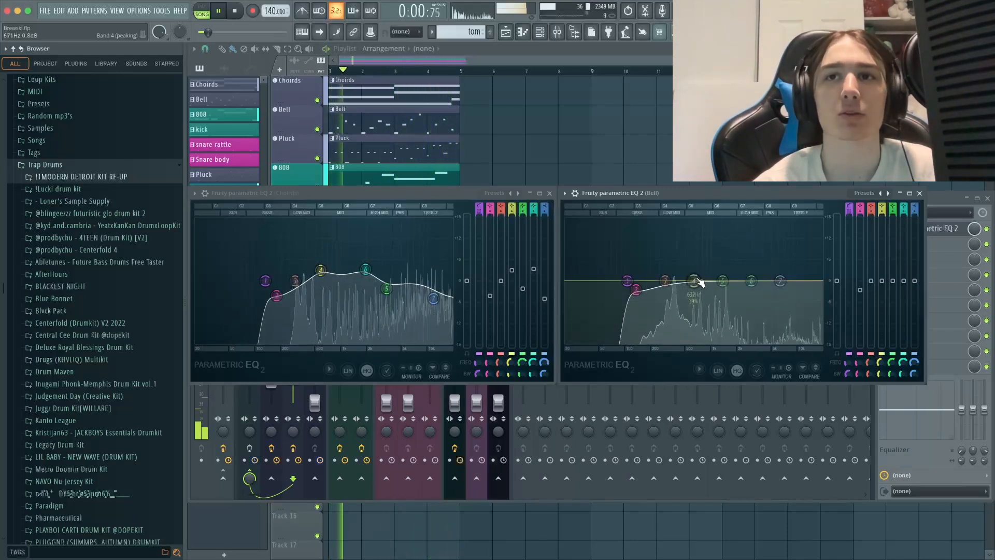
{"action": "left_click_drag", "start_coordinate": [687, 282], "coordinate": [688, 282]}
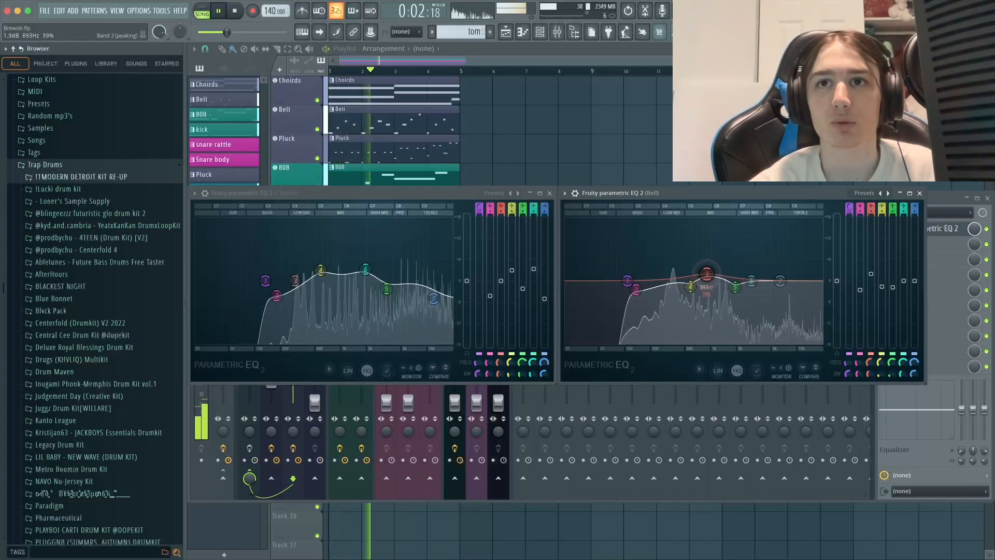
{"action": "left_click_drag", "start_coordinate": [710, 270], "coordinate": [714, 268]}
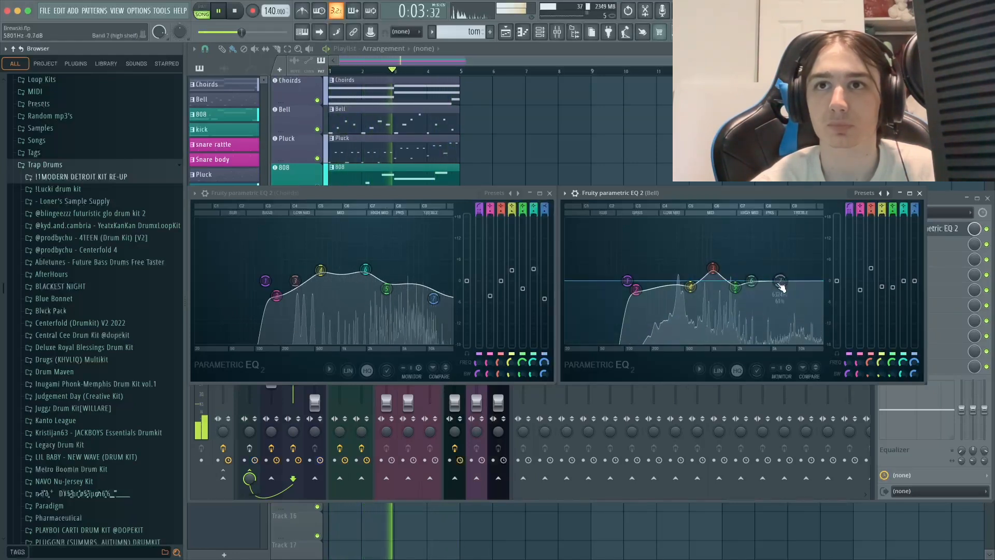
{"action": "left_click_drag", "start_coordinate": [781, 288], "coordinate": [776, 286]}
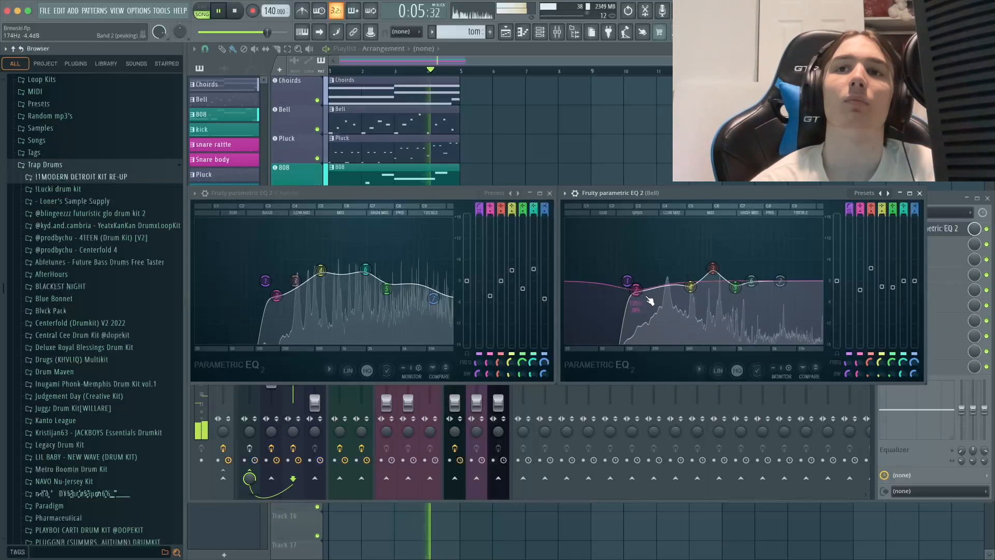
Move the Bell EQ's band 6 to a narrow low-mid boost, lower the high shelf, and close both the Bell and Chords EQs
{"action": "left_click_drag", "start_coordinate": [759, 285], "coordinate": [669, 274]}
{"action": "scroll", "coordinate": [665, 269], "scroll_direction": "down", "scroll_amount": 5}
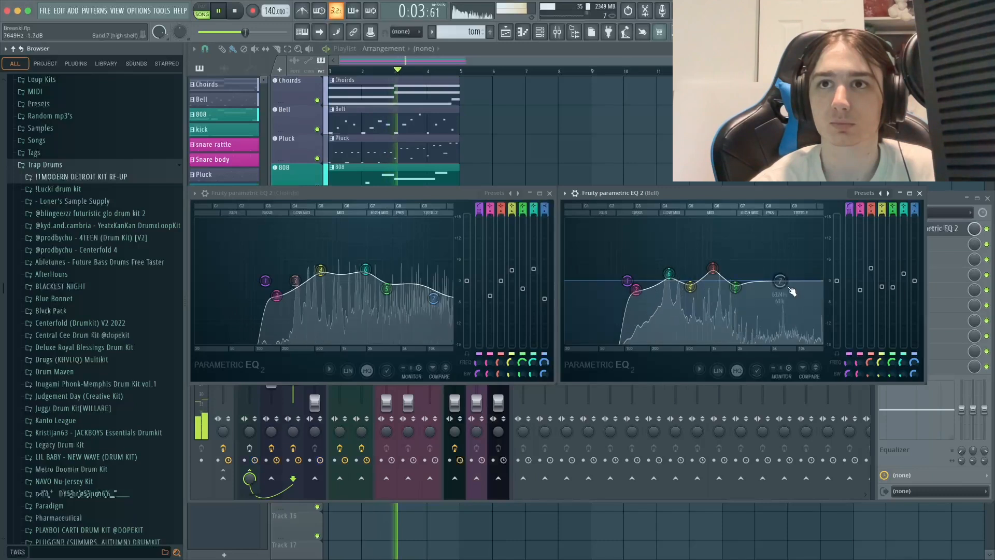
{"action": "left_click_drag", "start_coordinate": [781, 281], "coordinate": [792, 304]}
{"action": "left_click", "coordinate": [920, 193]}
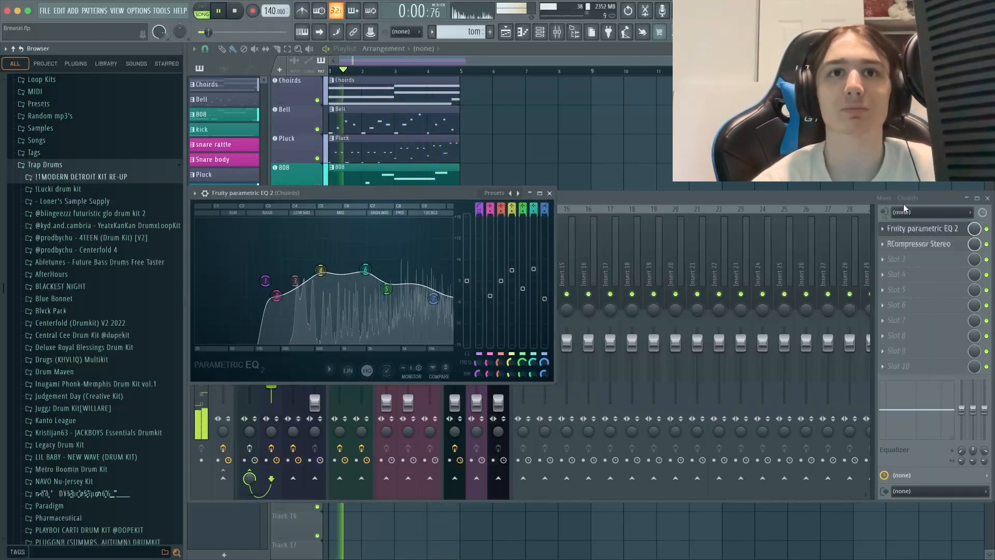
{"action": "left_click", "coordinate": [550, 193]}
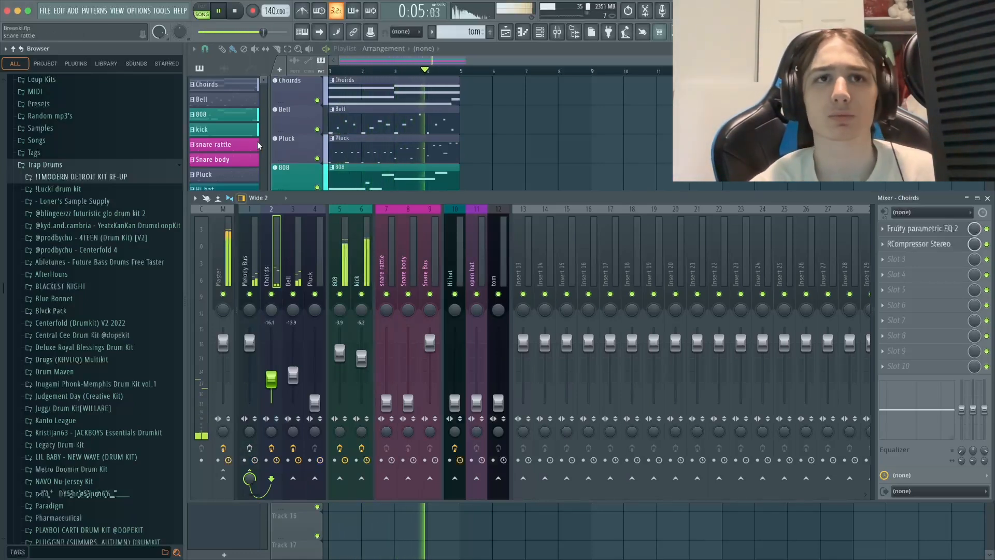
Set the Bell track to about -13.2 dB and the Pluck track to about -12.1 dB, and load Fruity Parametric EQ 2 on Pluck
{"action": "left_click", "coordinate": [294, 268]}
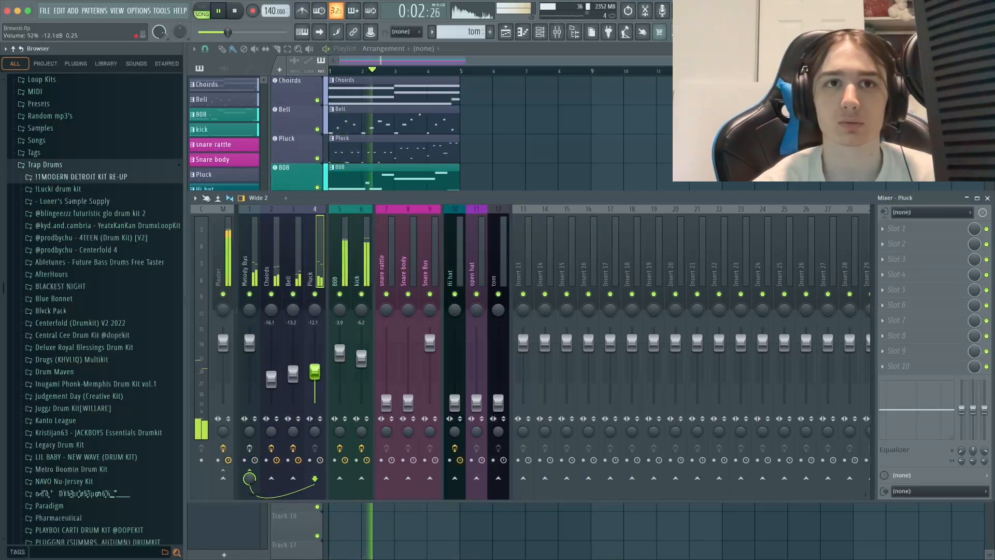
{"action": "left_click", "coordinate": [902, 228]}
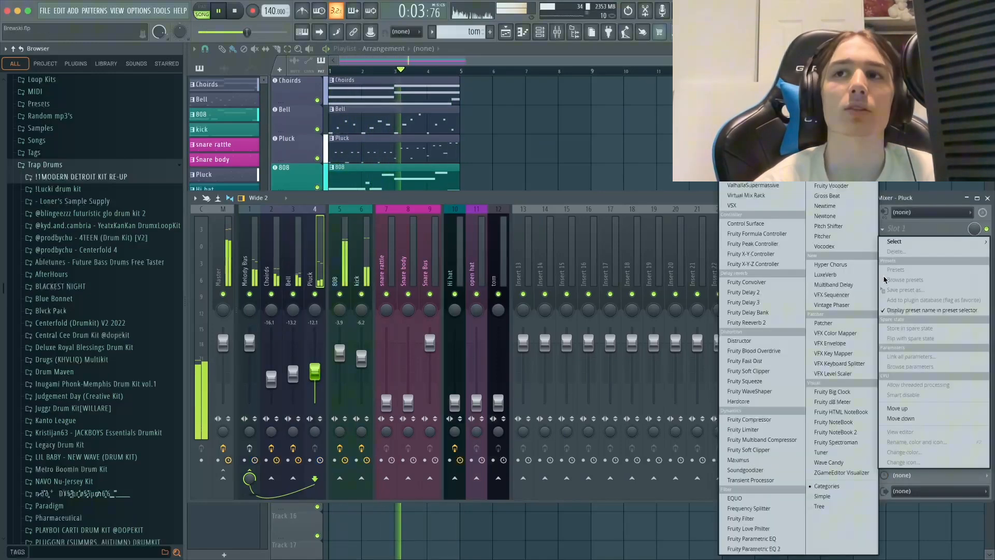
{"action": "left_click", "coordinate": [757, 548]}
Shape the Pluck EQ with a Steep 4 low cut on band 1, a slight band 2 dip, a band 4 boost and a lowered high shelf
{"action": "right_click", "coordinate": [264, 187]}
{"action": "mouse_move", "coordinate": [283, 224]}
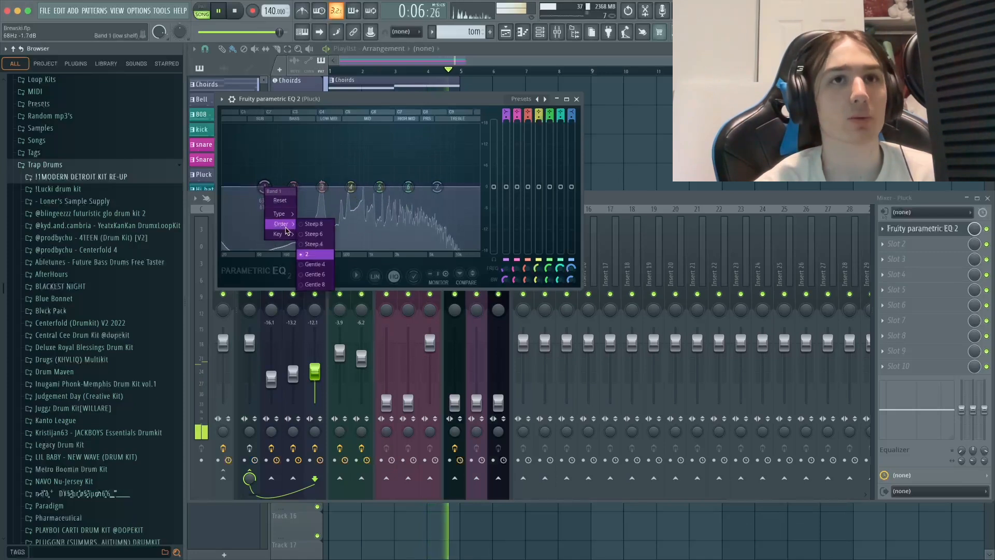
{"action": "left_click", "coordinate": [317, 244]}
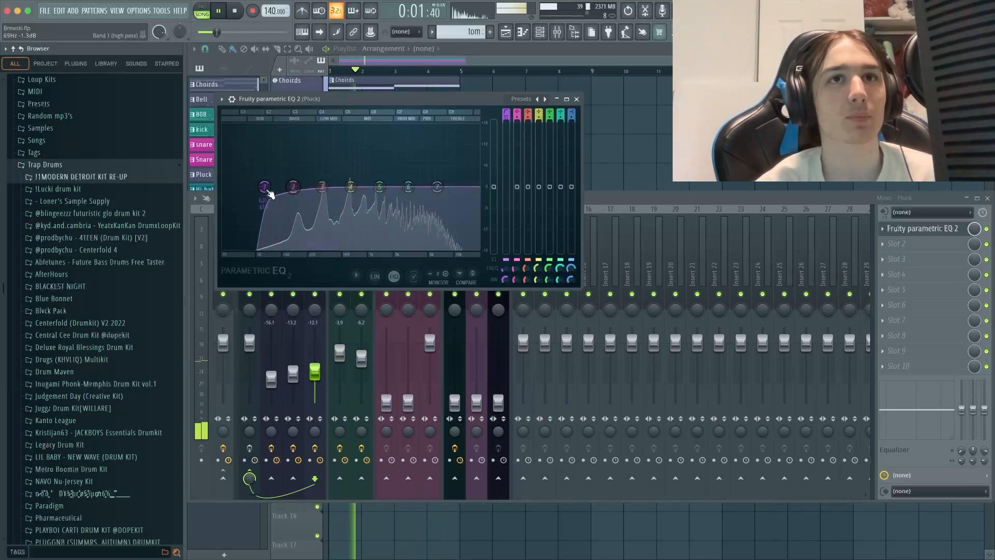
{"action": "left_click_drag", "start_coordinate": [265, 187], "coordinate": [291, 193]}
{"action": "left_click_drag", "start_coordinate": [351, 187], "coordinate": [358, 178]}
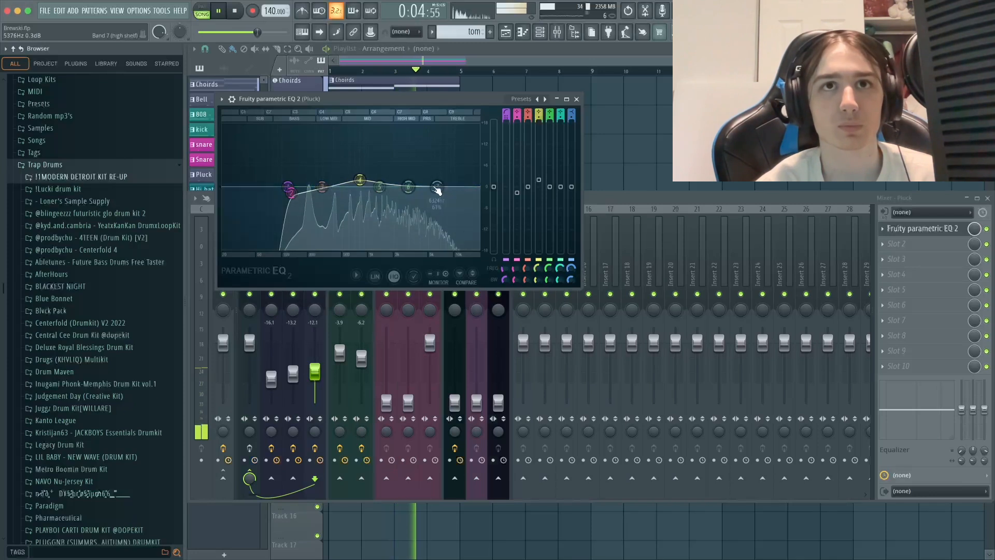
{"action": "left_click_drag", "start_coordinate": [437, 188], "coordinate": [425, 208]}
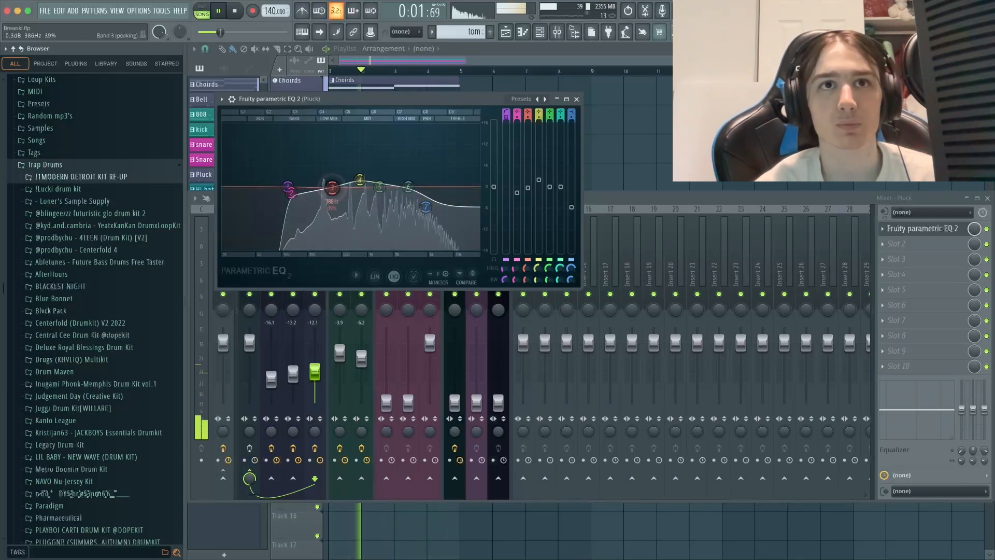
Move the Pluck EQ aside and reopen the Bell and Chords EQs to compare all three curves
{"action": "left_click_drag", "start_coordinate": [384, 98], "coordinate": [594, 50]}
{"action": "left_click", "coordinate": [299, 261]}
{"action": "left_click", "coordinate": [956, 230]}
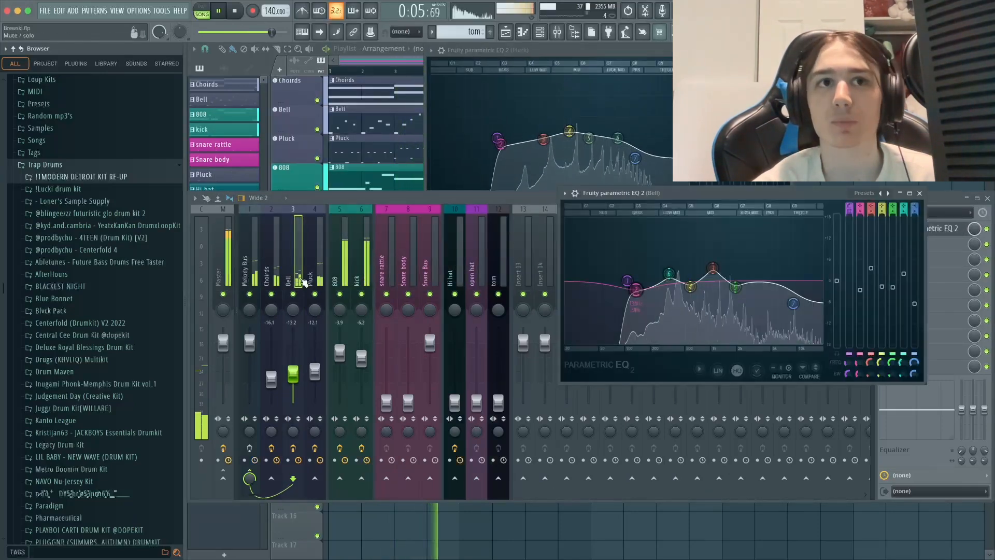
{"action": "left_click", "coordinate": [264, 261]}
{"action": "left_click", "coordinate": [932, 231]}
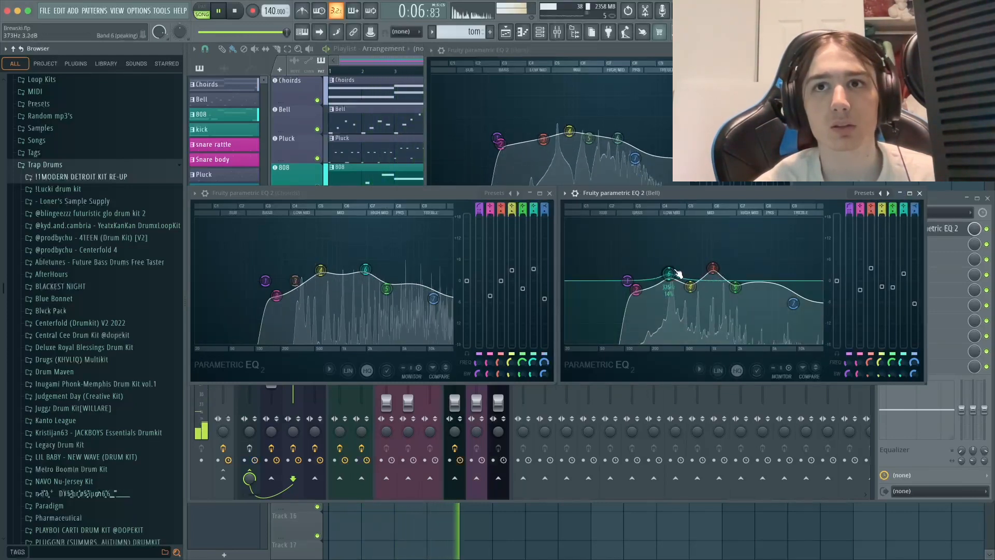
On the Pluck EQ, cut band 5 about 3 dB near 1.1 kHz and band 3 about 2.8 dB at 550 Hz with 10% bandwidth
{"action": "left_click", "coordinate": [586, 139]}
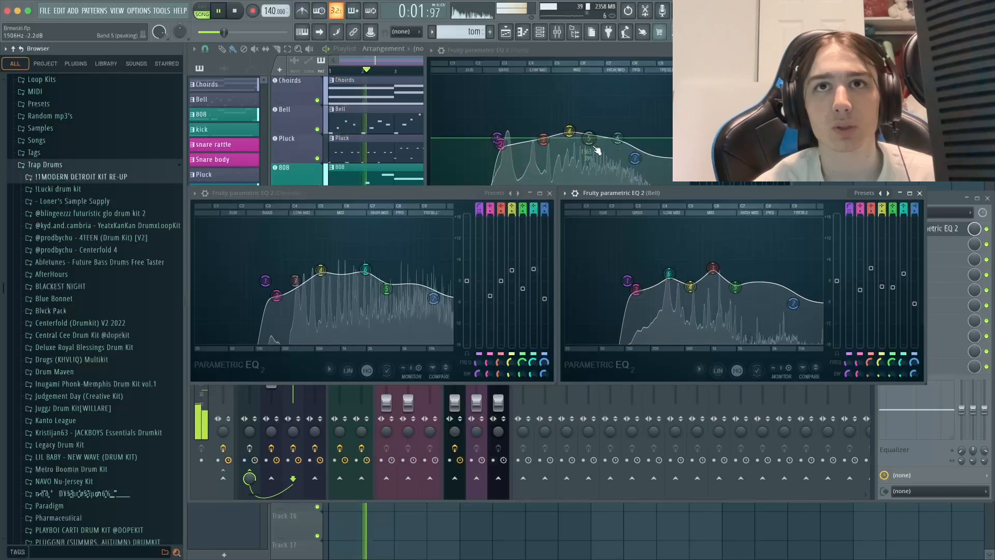
{"action": "left_click_drag", "start_coordinate": [585, 139], "coordinate": [586, 152]}
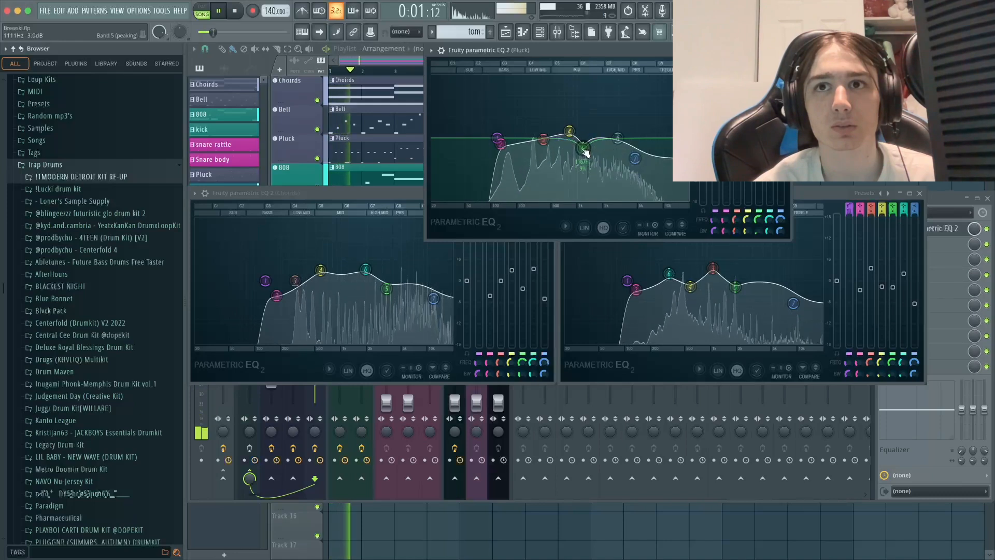
{"action": "left_click_drag", "start_coordinate": [546, 139], "coordinate": [557, 145]}
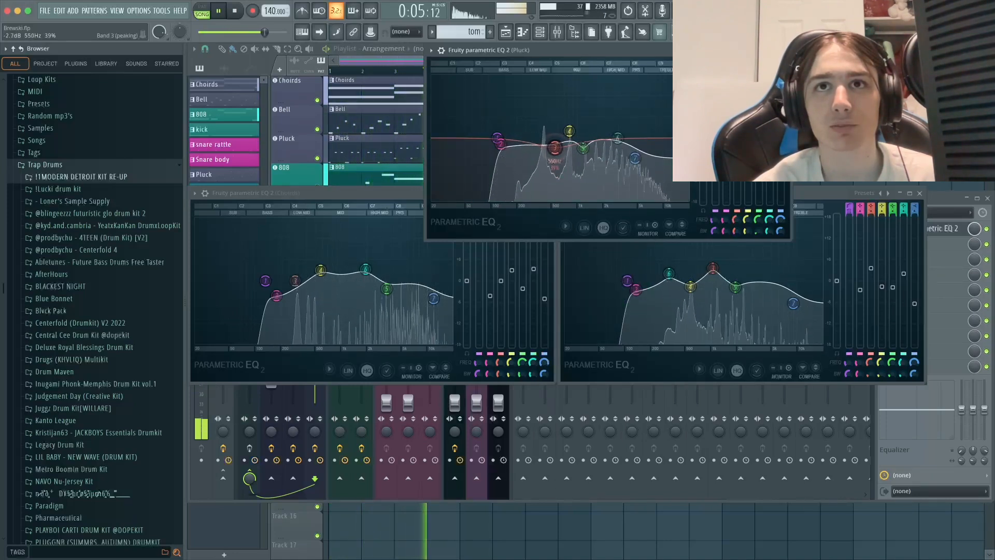
{"action": "scroll", "coordinate": [557, 151], "scroll_direction": "down", "scroll_amount": 5}
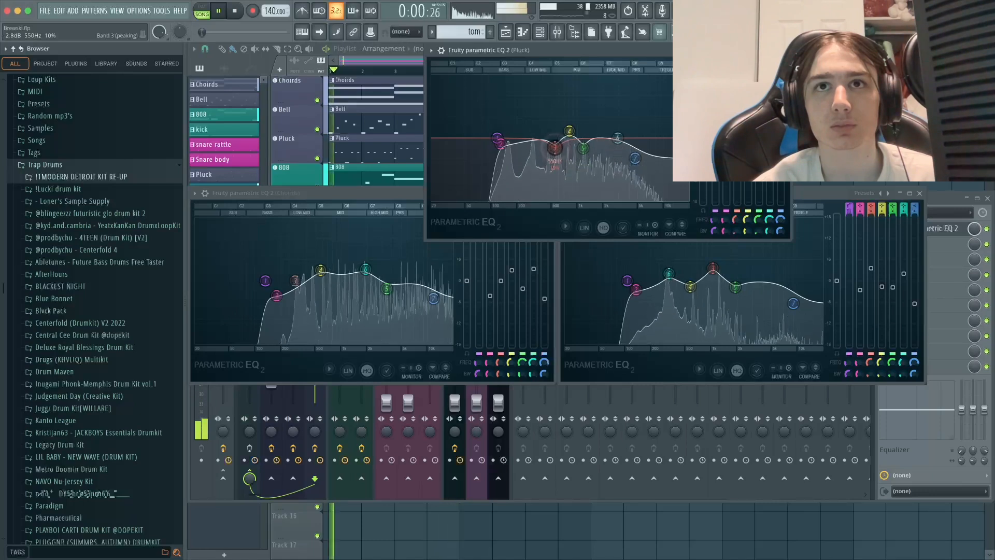
Cut the Pluck EQ's band 2 by about 3 dB near 167 Hz and adjust its bandwidth
{"action": "left_click_drag", "start_coordinate": [508, 148], "coordinate": [509, 149]}
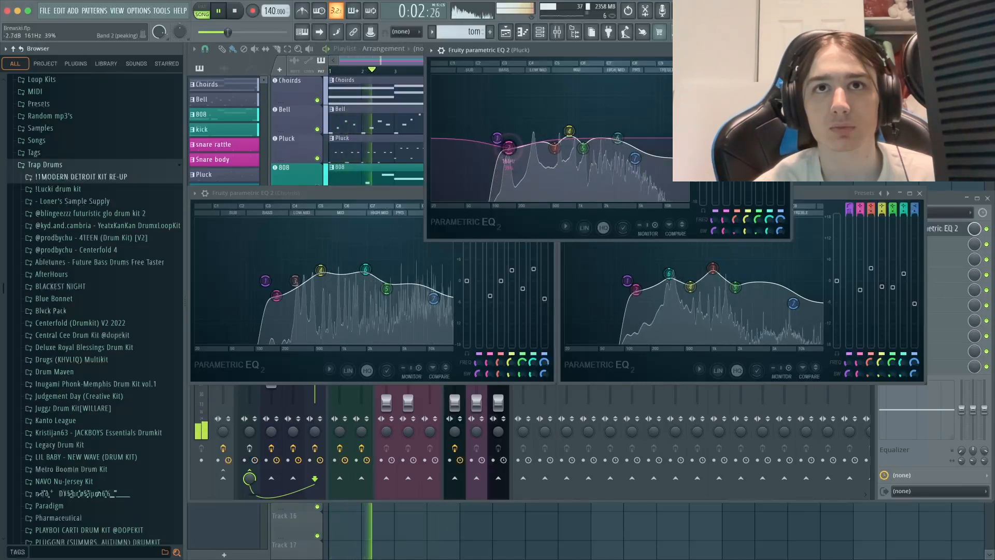
{"action": "scroll", "coordinate": [512, 149], "scroll_direction": "up", "scroll_amount": 2}
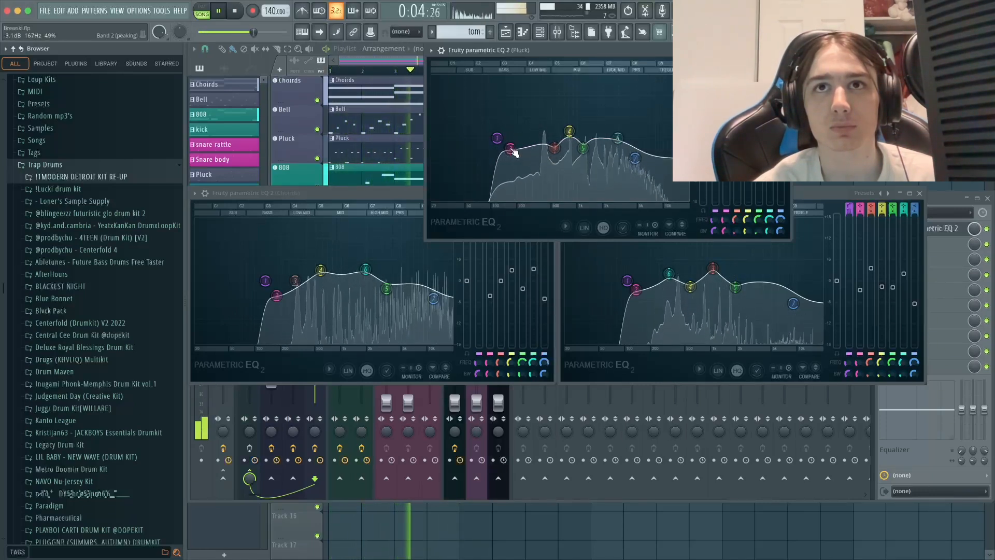
{"action": "scroll", "coordinate": [513, 152], "scroll_direction": "down", "scroll_amount": 1}
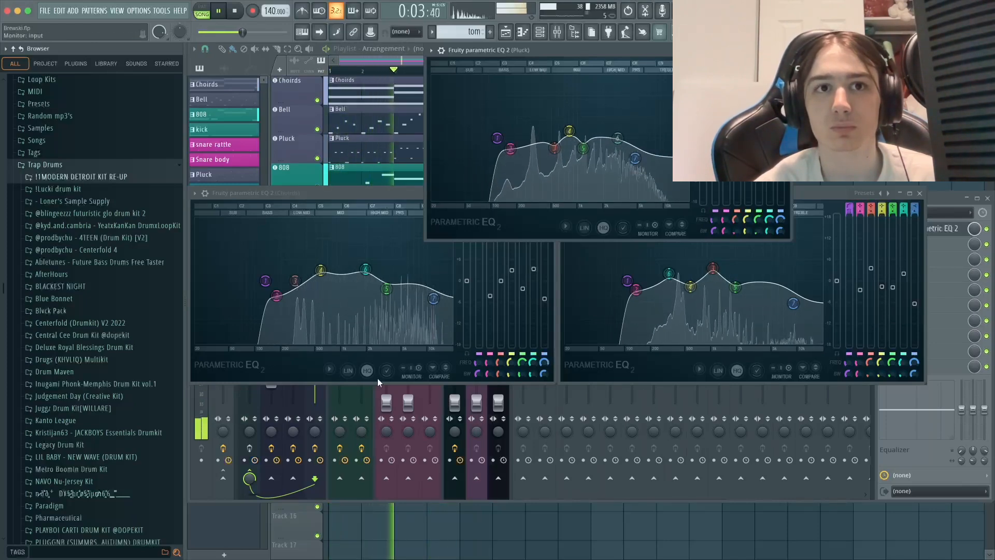
Set the Pluck track's stereo separation to 25% merged and close the Pluck EQ
{"action": "left_click", "coordinate": [316, 431]}
{"action": "left_click_drag", "start_coordinate": [315, 432], "coordinate": [315, 414]}
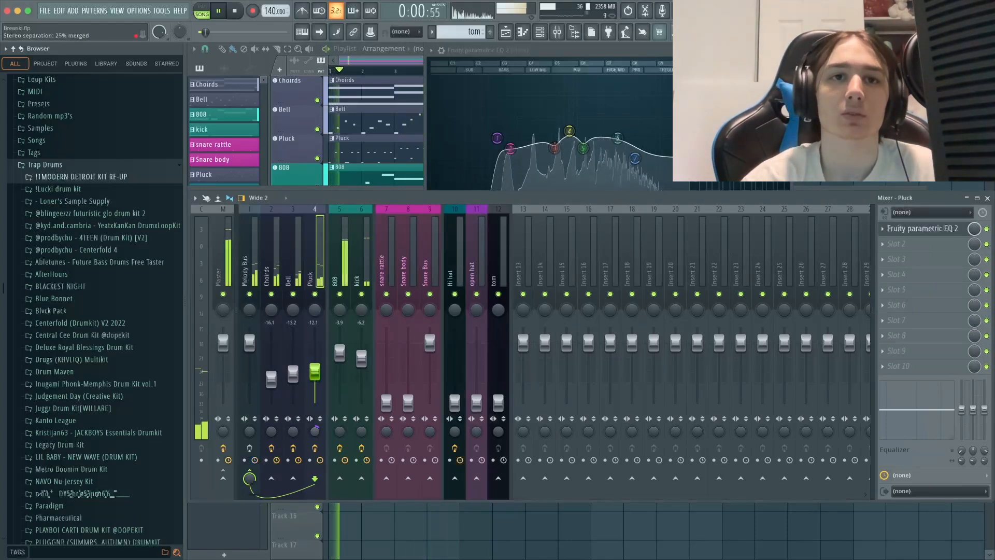
{"action": "left_click", "coordinate": [787, 50]}
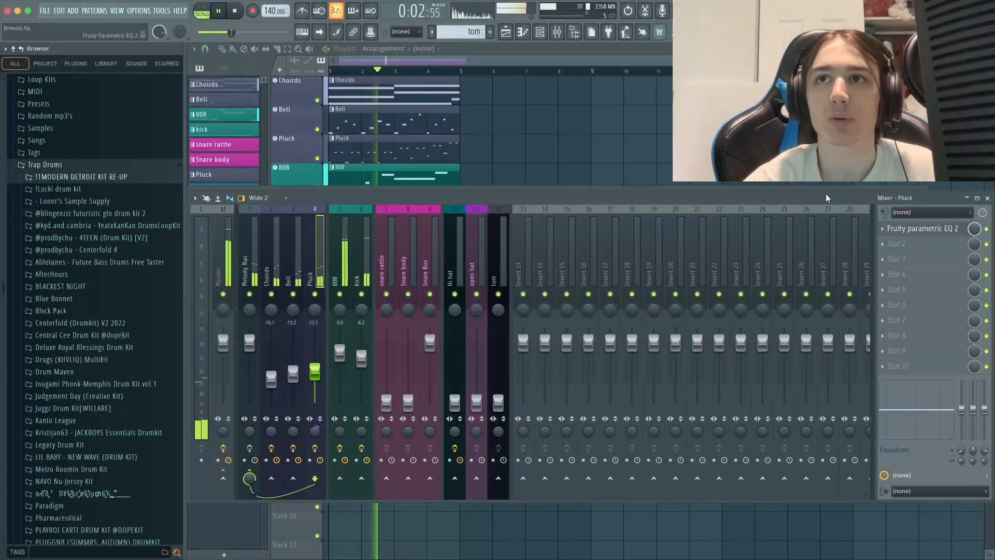
Close the remaining Bell and Chords EQ windows
{"action": "left_click", "coordinate": [743, 187]}
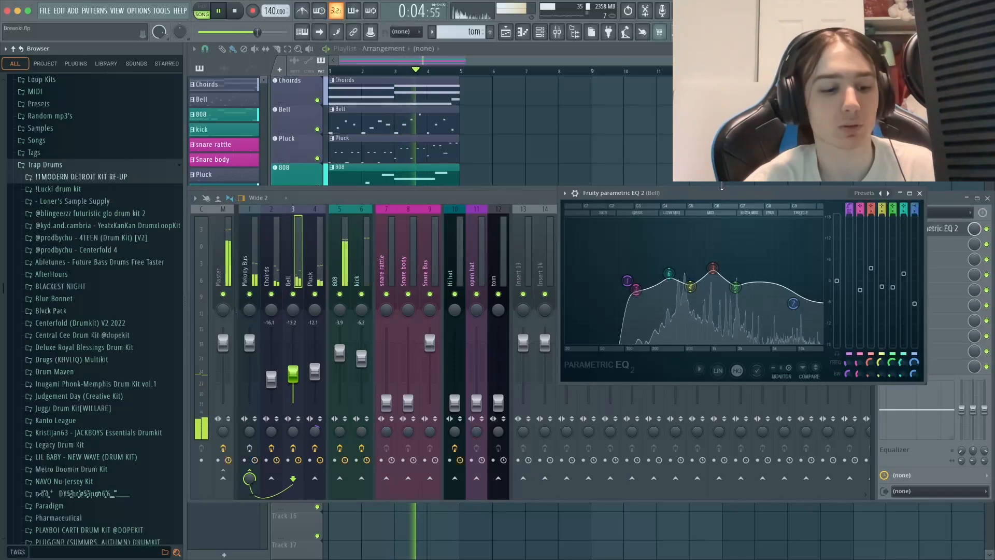
{"action": "key", "text": "Escape"}
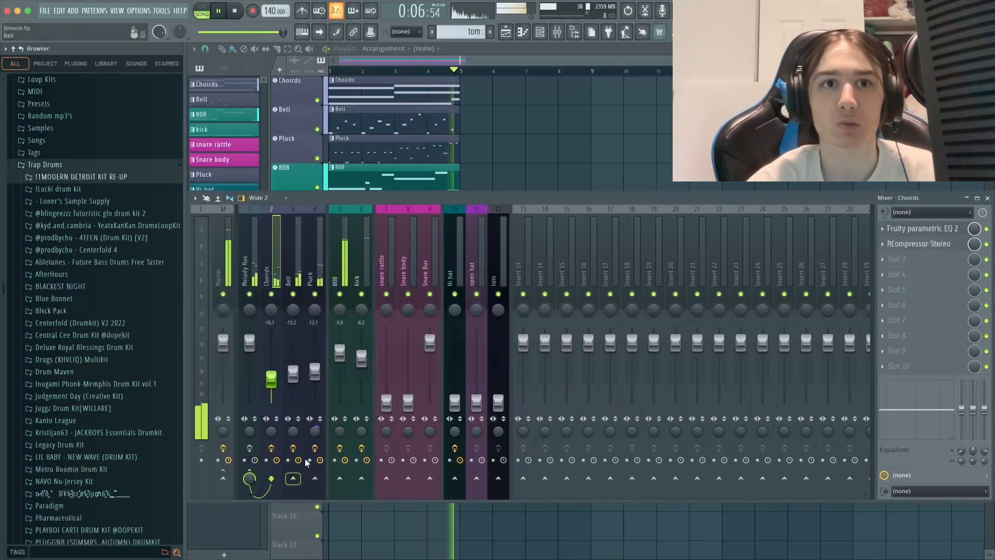
Solo the snare rattle and set band 1 of its EQ to high pass with a slightly raised cutoff
{"action": "left_click", "coordinate": [399, 301]}
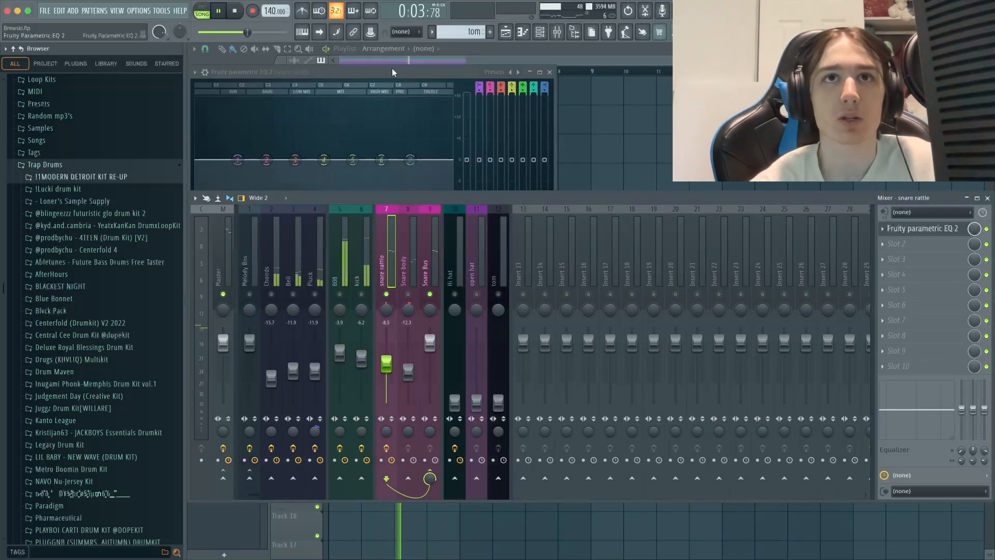
{"action": "left_click_drag", "start_coordinate": [392, 68], "coordinate": [690, 207]}
{"action": "right_click", "coordinate": [537, 306]}
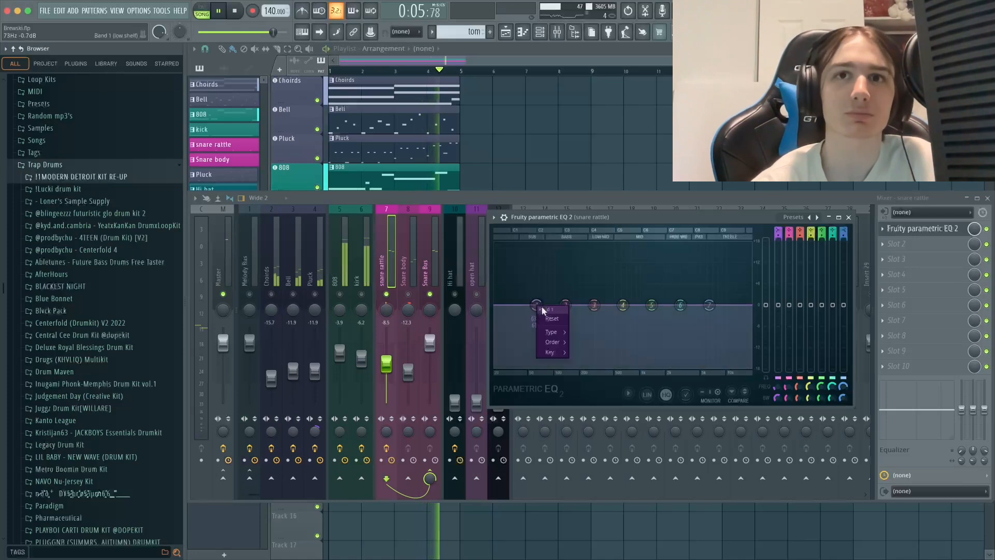
{"action": "mouse_move", "coordinate": [551, 333]}
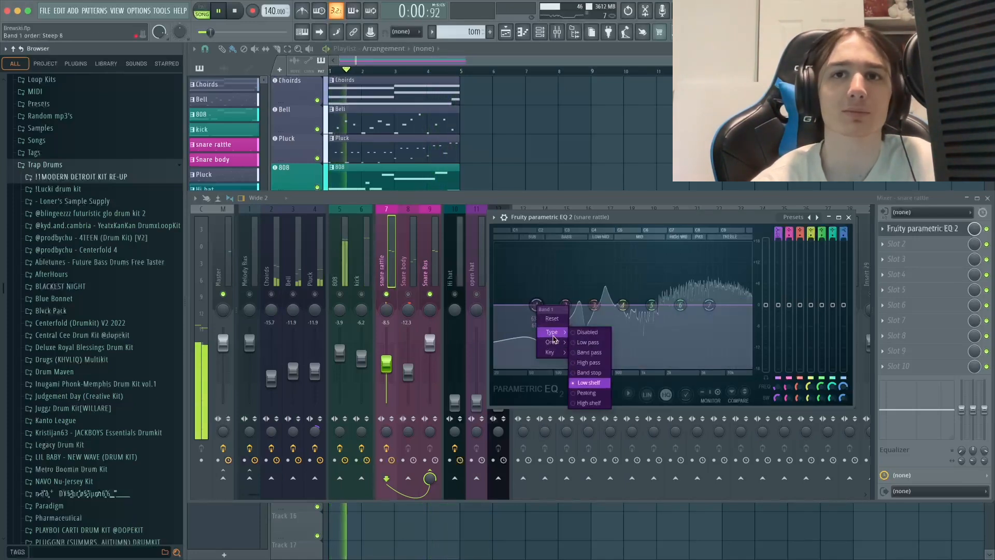
{"action": "left_click", "coordinate": [588, 362]}
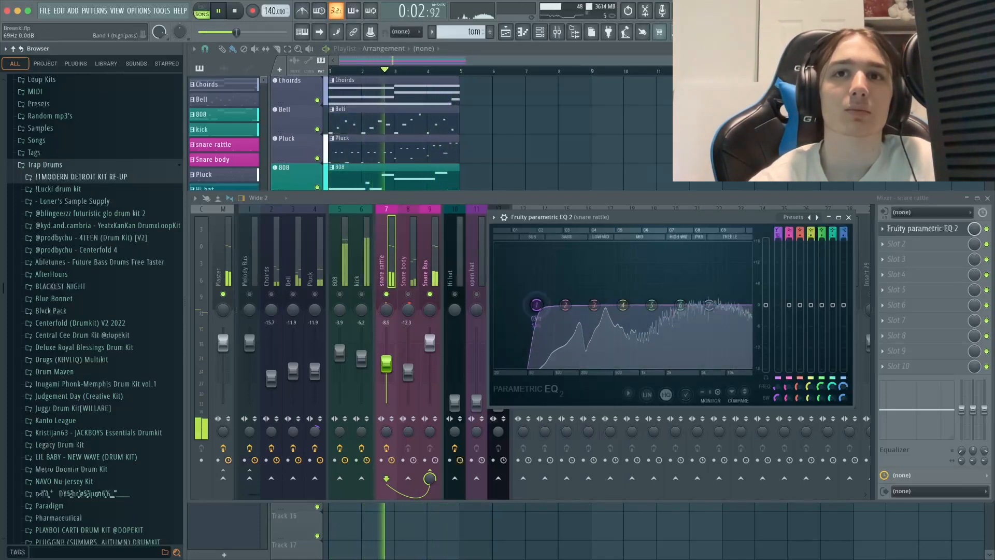
{"action": "left_click_drag", "start_coordinate": [537, 305], "coordinate": [555, 305]}
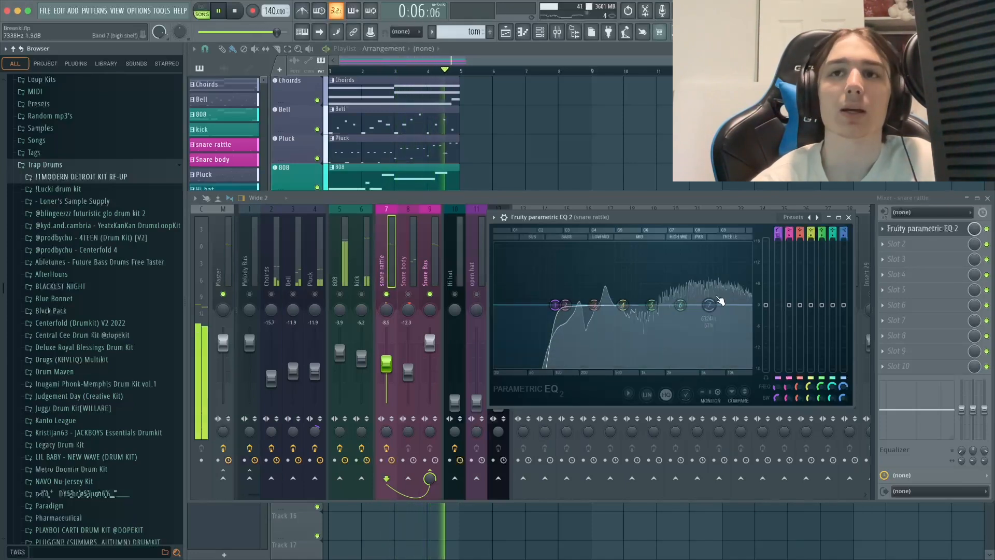
Shape the snare rattle EQ by lowering bands 7 and 2, boosting band 3 about 3.5 dB near 613 Hz and slightly raising band 4
{"action": "left_click_drag", "start_coordinate": [729, 316], "coordinate": [733, 314]}
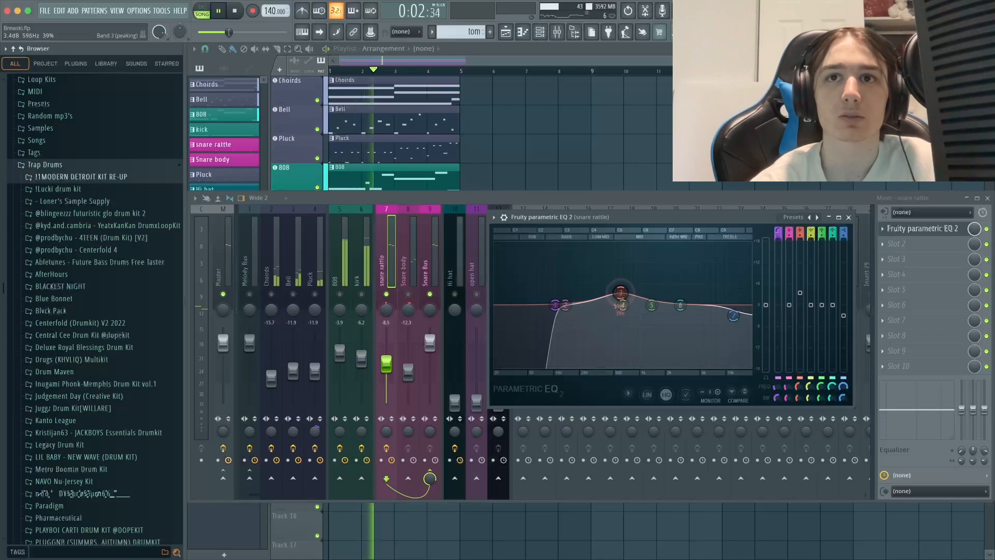
{"action": "left_click_drag", "start_coordinate": [621, 293], "coordinate": [621, 293]}
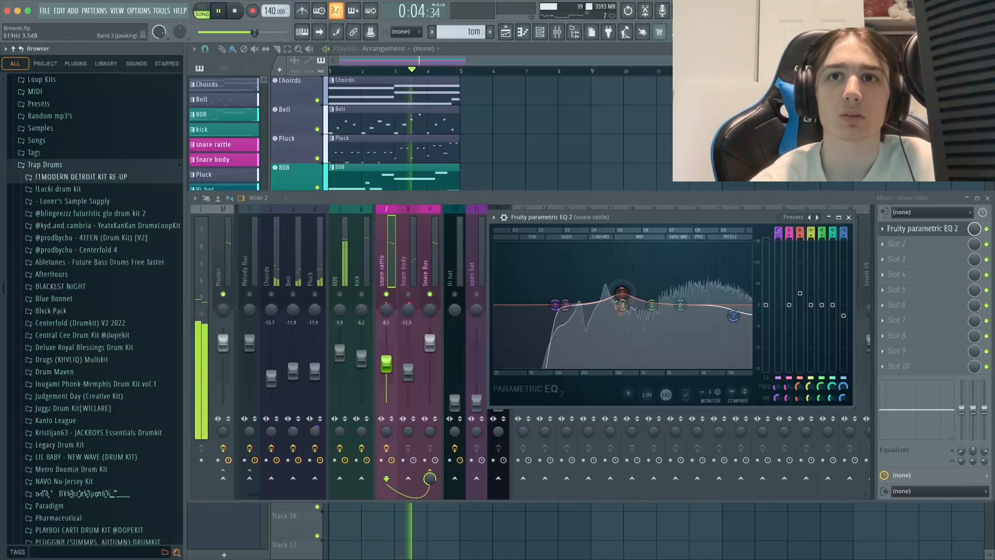
{"action": "left_click_drag", "start_coordinate": [569, 308], "coordinate": [645, 304]}
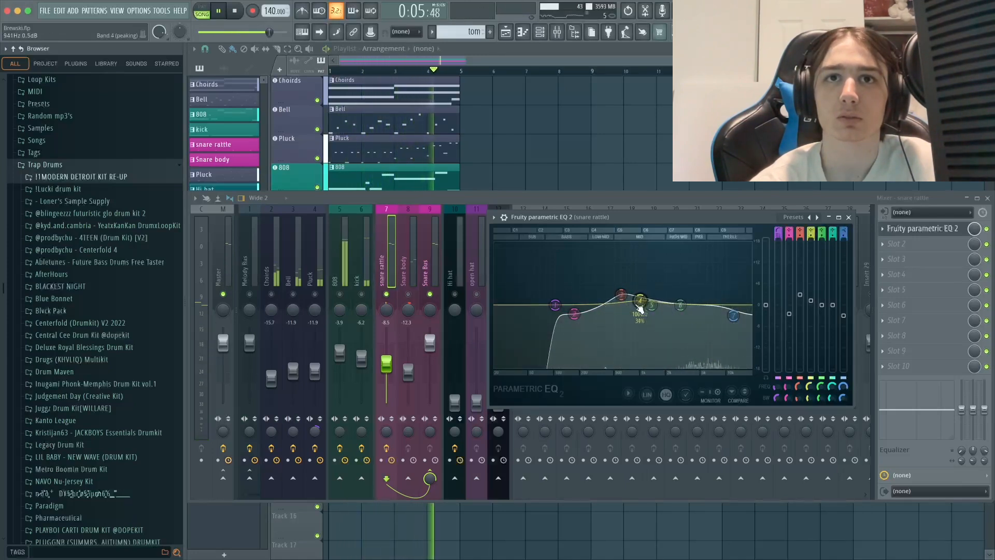
Unmute all tracks, then set the snare rattle level to -9.7 dB and the Snare body level to -9.1 dB
{"action": "left_click", "coordinate": [407, 295]}
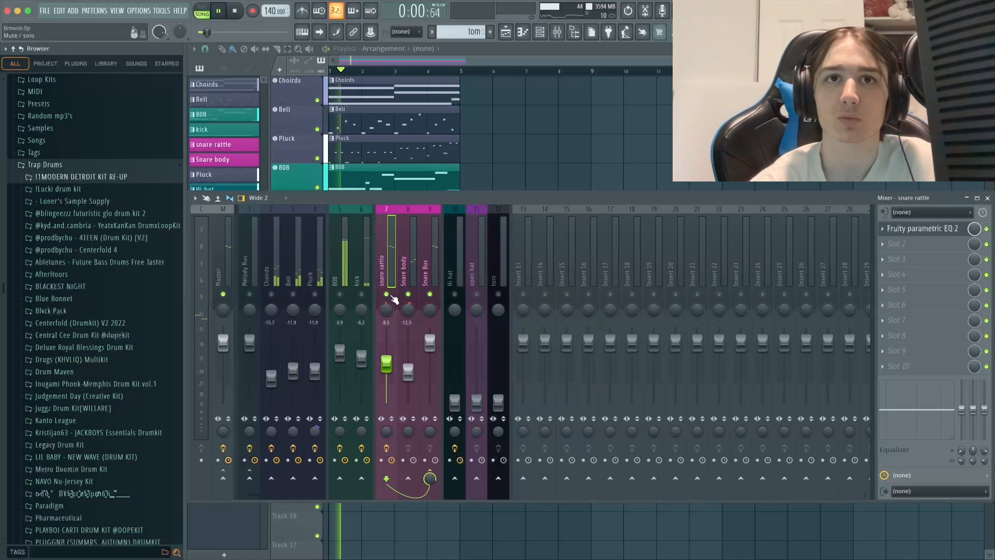
{"action": "right_click", "coordinate": [389, 295]}
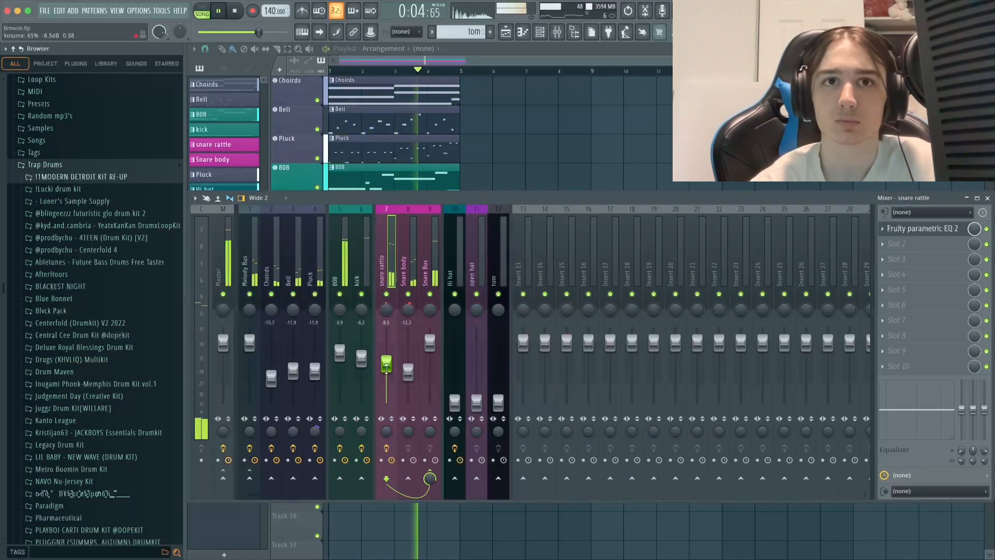
{"action": "mouse_move", "coordinate": [405, 372]}
{"action": "left_mouse_down"}
{"action": "mouse_move", "coordinate": [408, 359]}
{"action": "mouse_move", "coordinate": [393, 366]}
{"action": "left_mouse_up"}
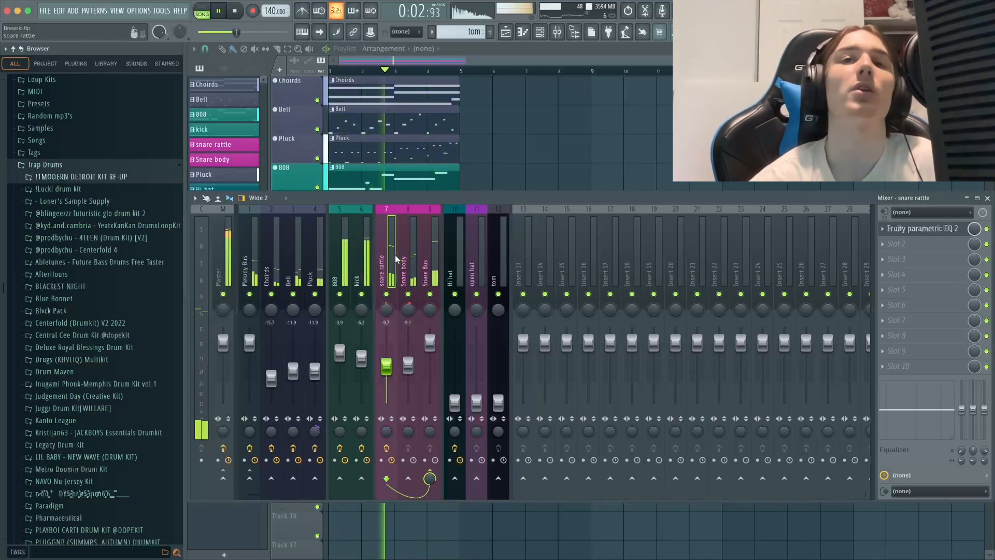
Add Fruity Parametric EQ 2 to the Snare body, set band 1 to high pass with a raised cutoff and lower band 2
{"action": "left_click", "coordinate": [415, 269]}
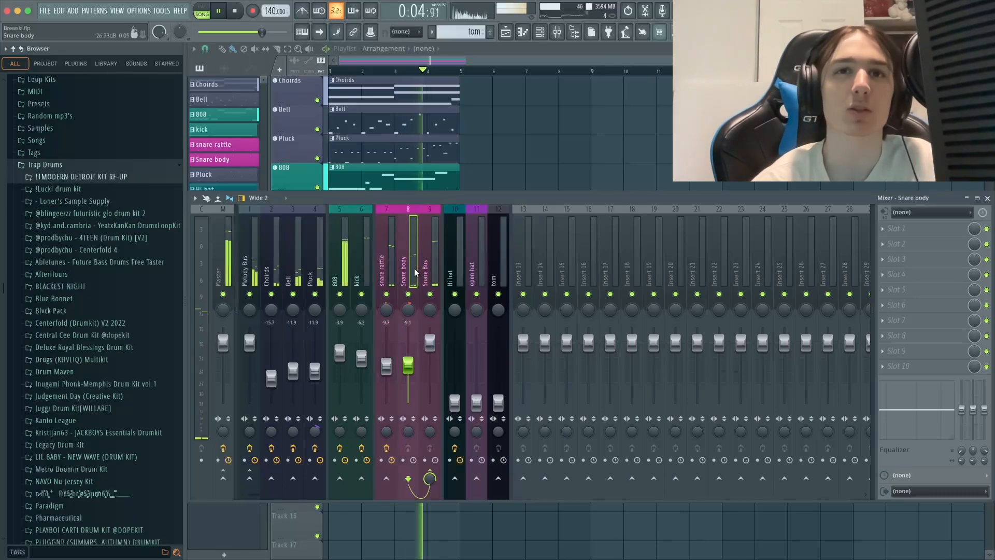
{"action": "left_click", "coordinate": [939, 233]}
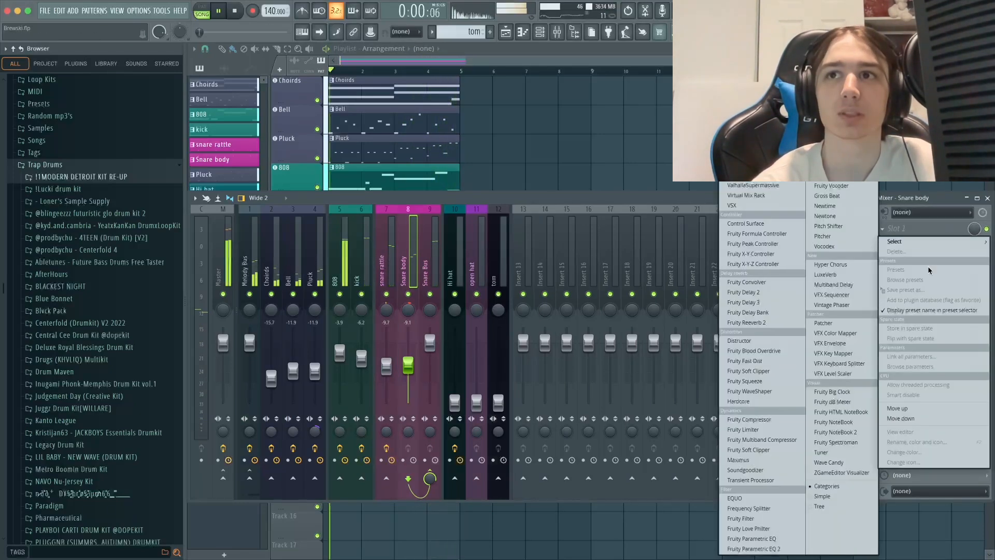
{"action": "left_click", "coordinate": [928, 266]}
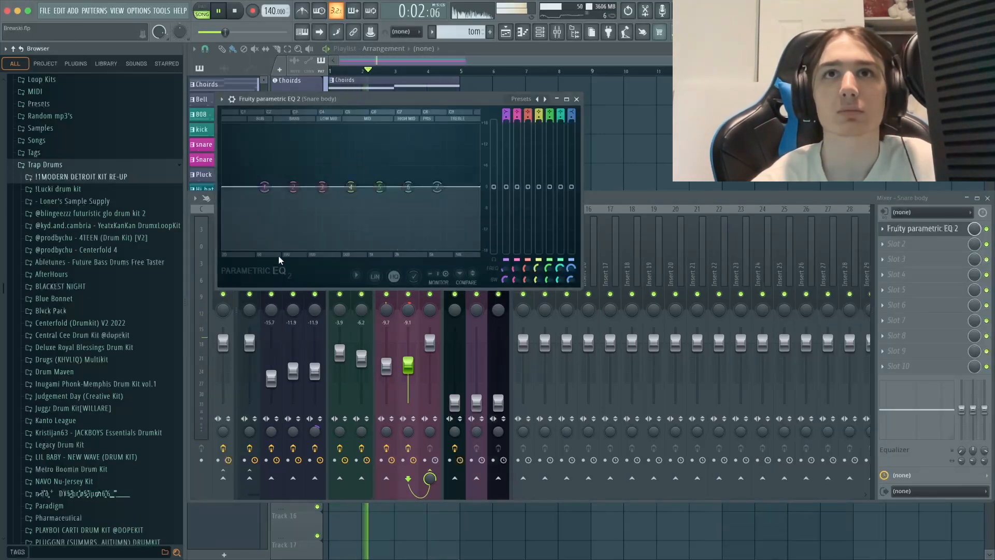
{"action": "right_click", "coordinate": [264, 186]}
{"action": "mouse_move", "coordinate": [283, 223]}
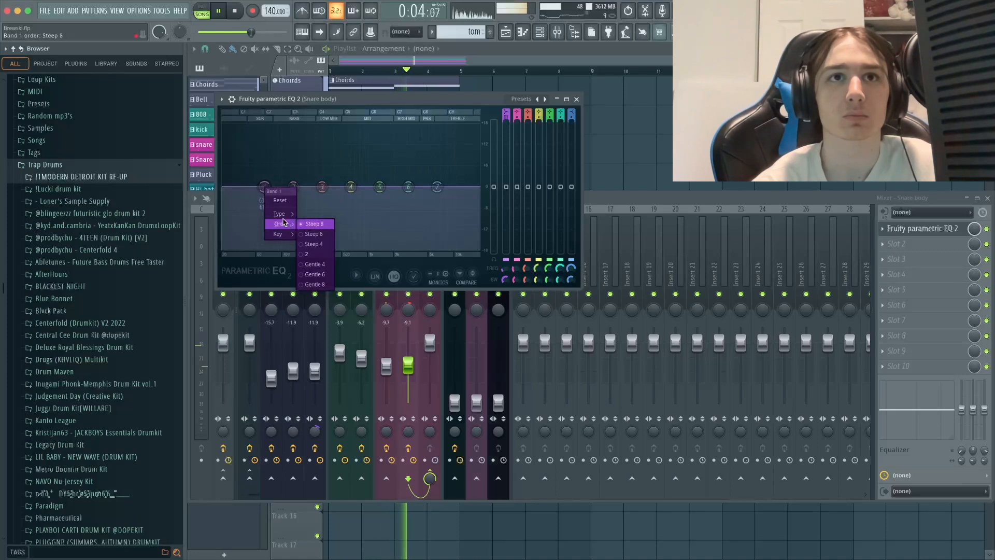
{"action": "left_click", "coordinate": [319, 244]}
{"action": "left_click_drag", "start_coordinate": [265, 188], "coordinate": [291, 195]}
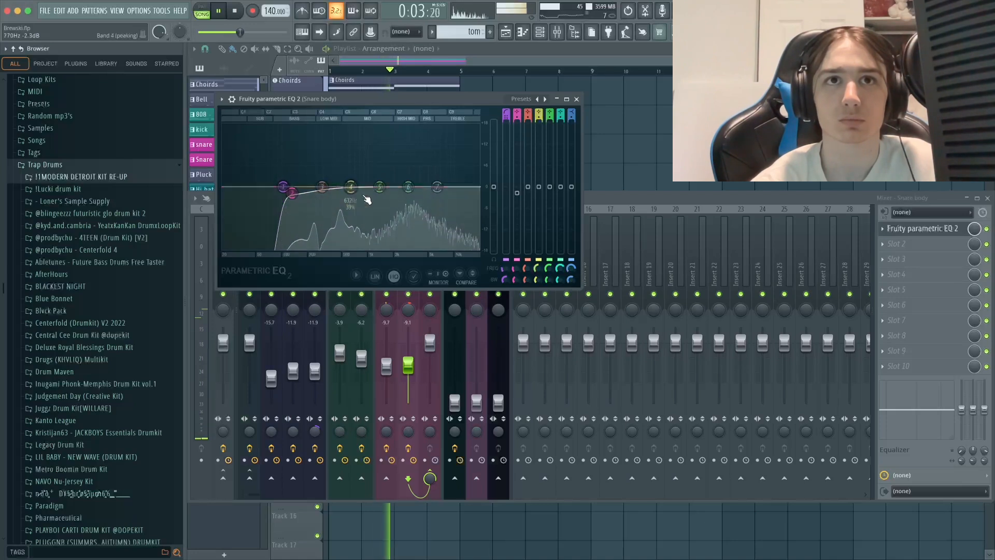
On the Snare body EQ, lower bands 7 and 6, boost band 4 near 683 Hz and cut band 3 about 1.7 dB near 251 Hz
{"action": "left_click_drag", "start_coordinate": [438, 187], "coordinate": [384, 192]}
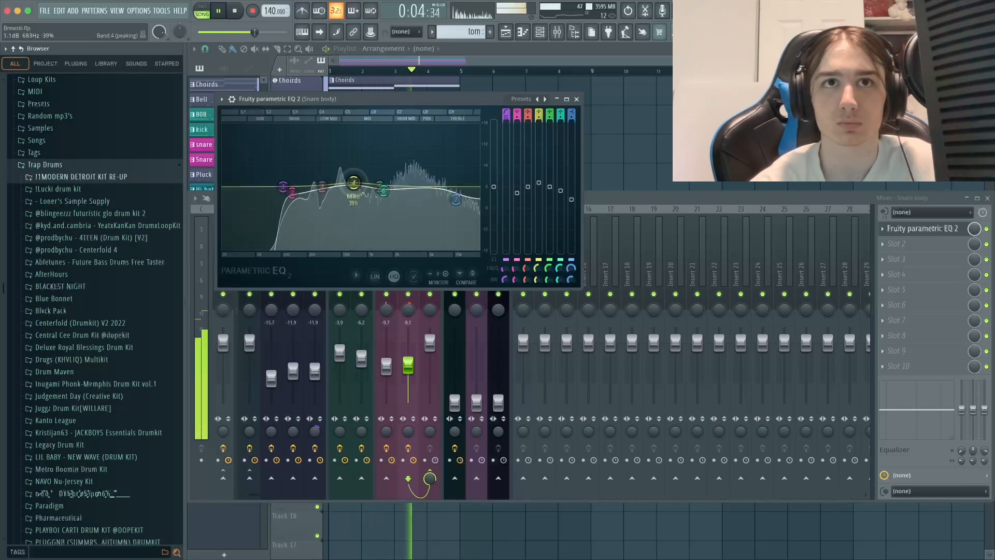
{"action": "left_click_drag", "start_coordinate": [355, 187], "coordinate": [316, 192]}
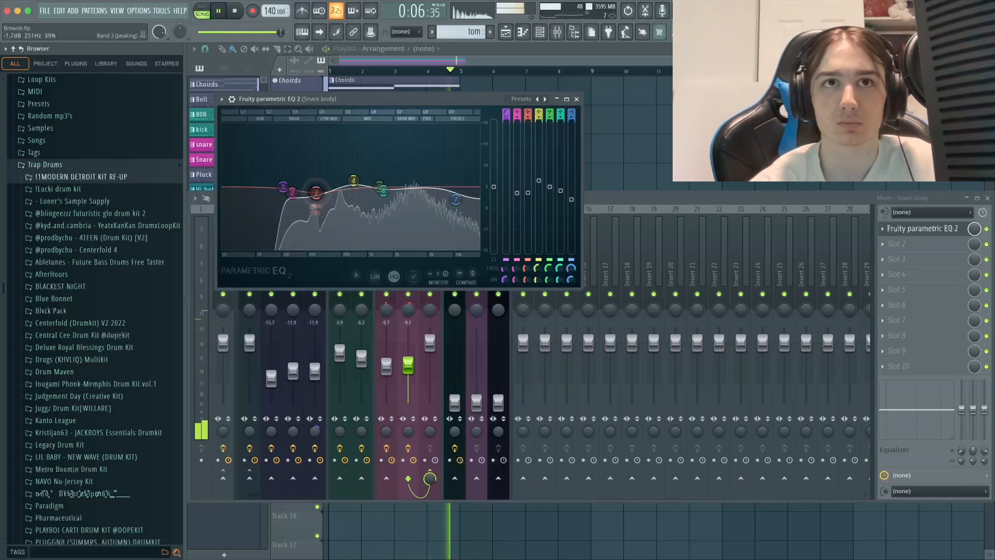
{"action": "left_click", "coordinate": [577, 100]}
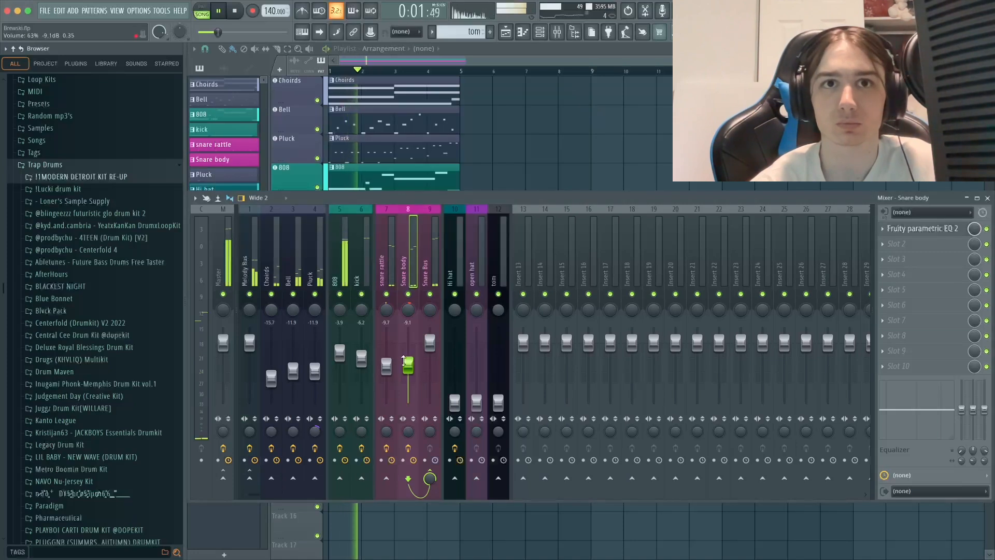
Rebalance the snare layers to -8.8 dB for the snare rattle and -9.9 dB for the Snare body
{"action": "left_click_drag", "start_coordinate": [390, 366], "coordinate": [394, 369]}
{"action": "left_click", "coordinate": [408, 365]}
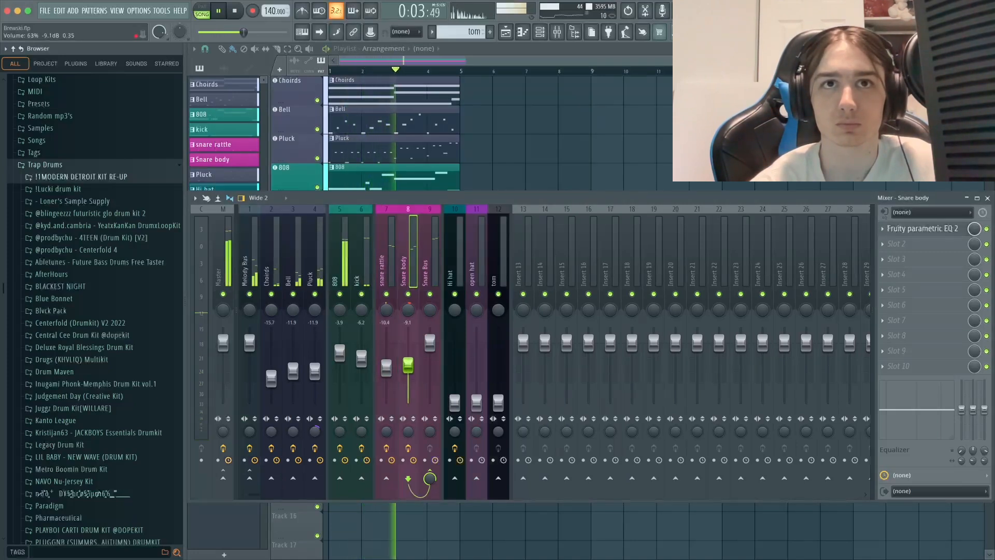
{"action": "left_click_drag", "start_coordinate": [408, 365], "coordinate": [386, 364]}
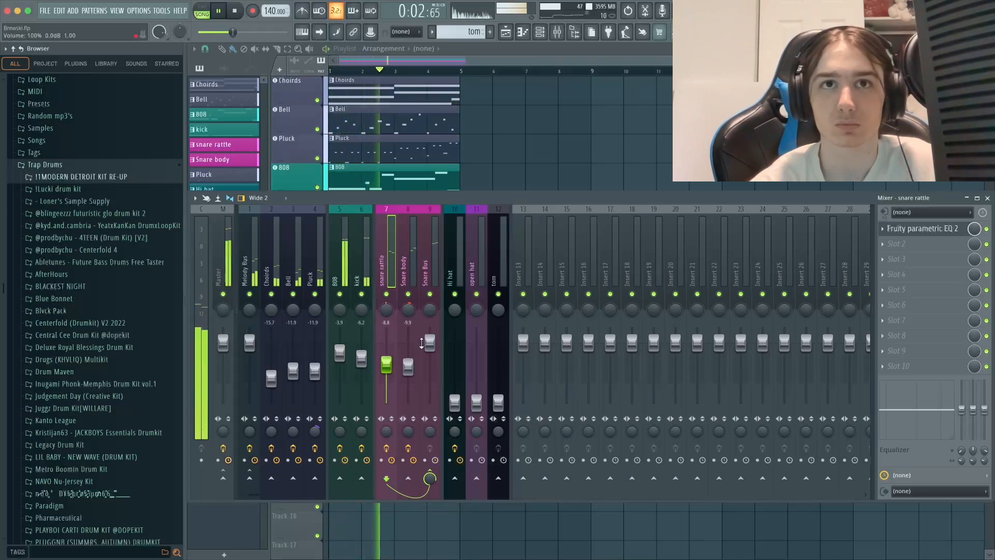
Close the snare rattle EQ and transpose the snare rattle clip's notes down one semitone in the piano roll
{"action": "key", "text": "F9"}
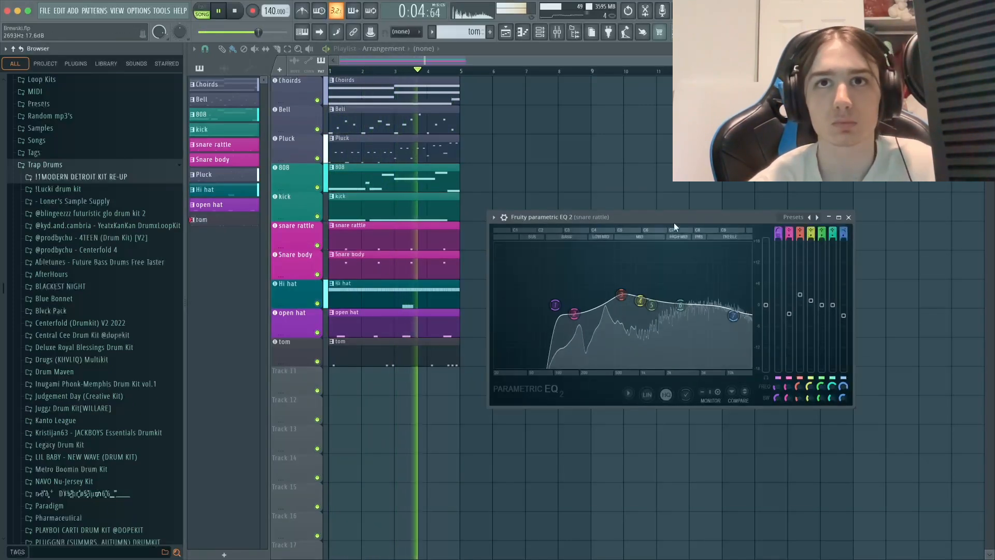
{"action": "left_click", "coordinate": [849, 217]}
{"action": "double_click", "coordinate": [360, 240]}
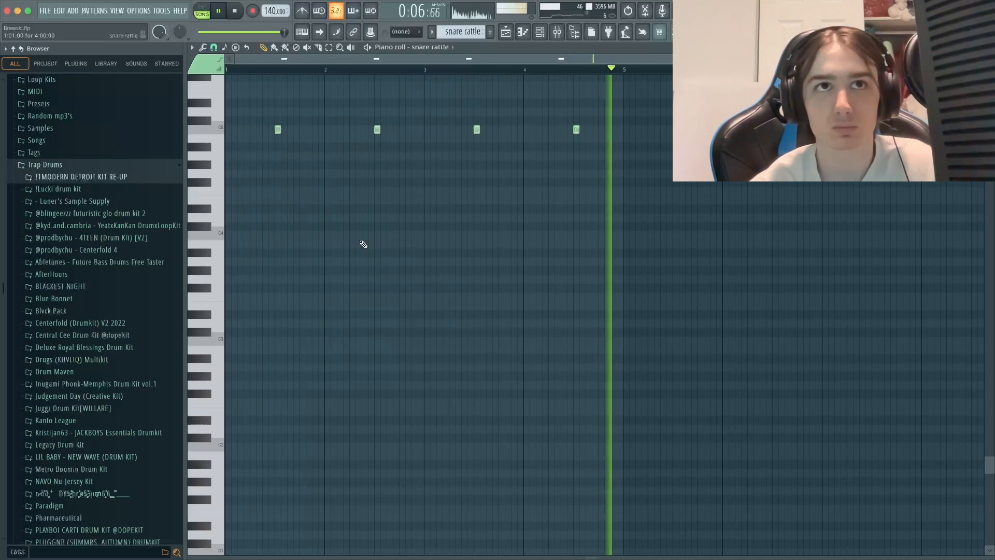
{"action": "key", "text": "shift+Down"}
{"action": "key", "text": "shift+Down"}
{"action": "key", "text": "shift+Up"}
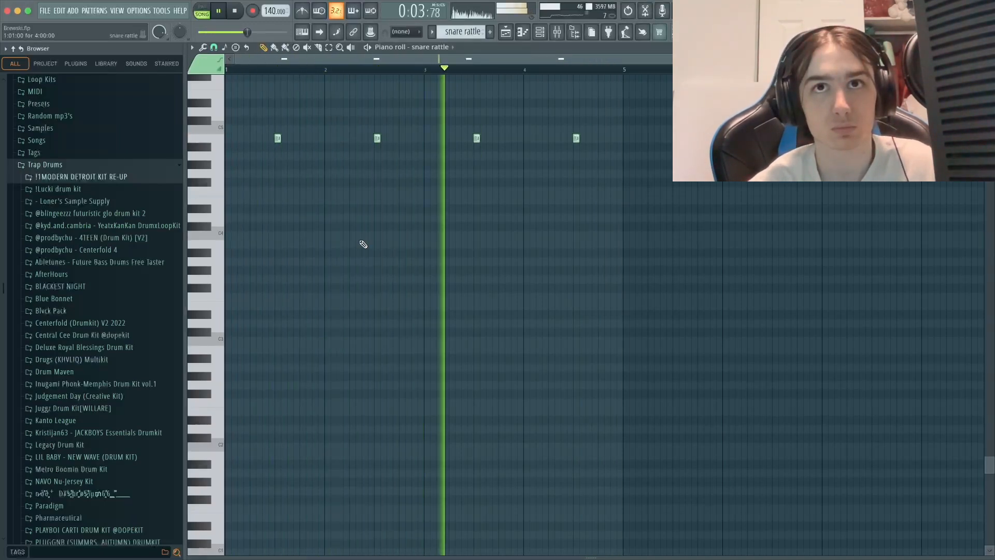
{"action": "key", "text": "F5"}
Return to the mixer and add Fruity Parametric EQ 2 to the Snare Bus
{"action": "left_click", "coordinate": [558, 32]}
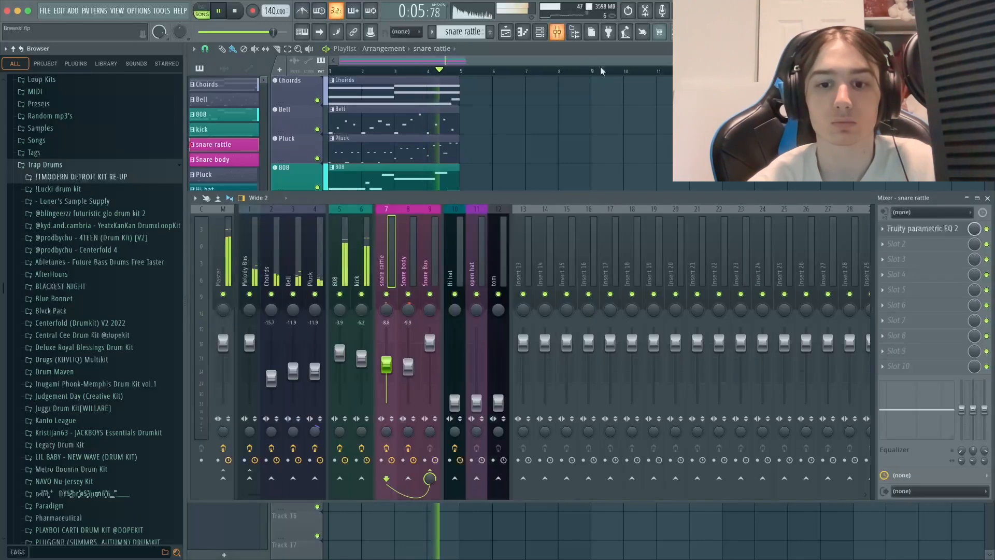
{"action": "left_click", "coordinate": [431, 258]}
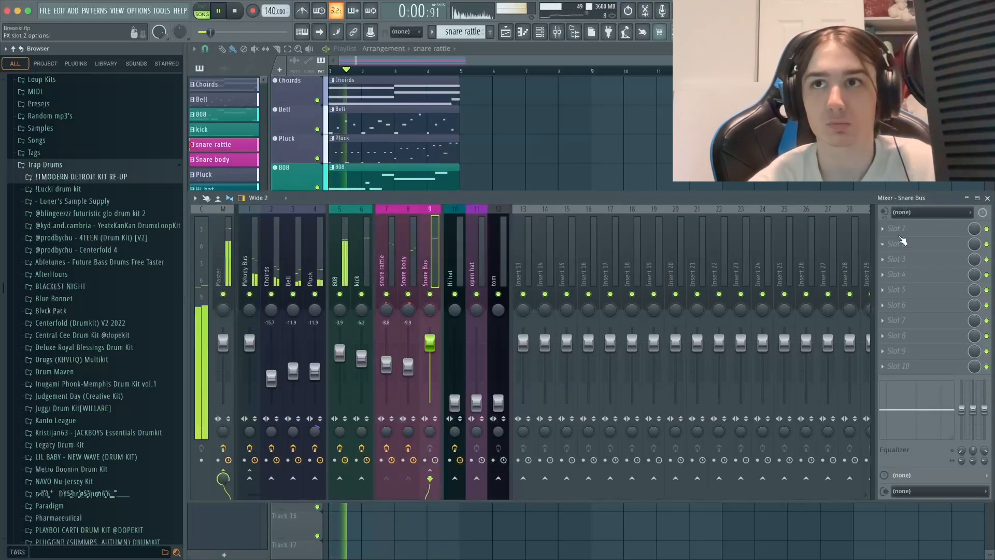
{"action": "left_click", "coordinate": [900, 232]}
{"action": "mouse_move", "coordinate": [899, 242]}
{"action": "left_click", "coordinate": [776, 549]}
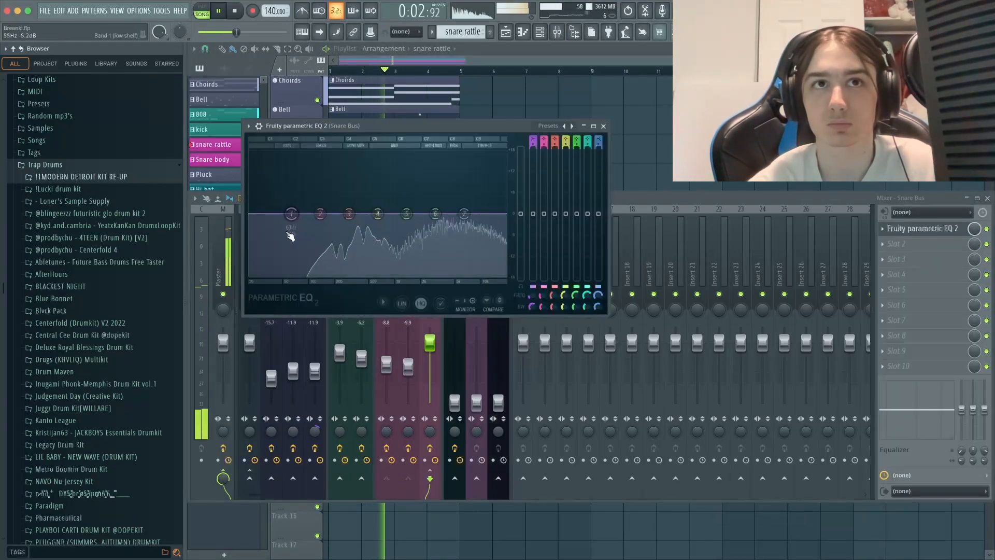
On the Snare Bus EQ, make band 1 a raised high pass, lower bands 2 and 7, and slightly boost bands 4 and 6
{"action": "right_click", "coordinate": [291, 214]}
{"action": "mouse_move", "coordinate": [313, 249]}
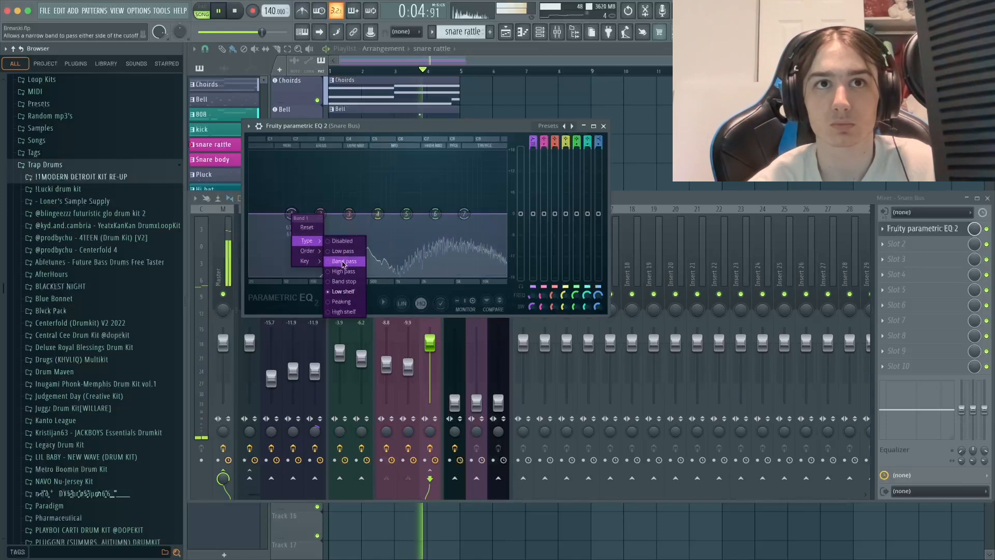
{"action": "left_click", "coordinate": [344, 271]}
{"action": "left_click_drag", "start_coordinate": [303, 214], "coordinate": [492, 222]}
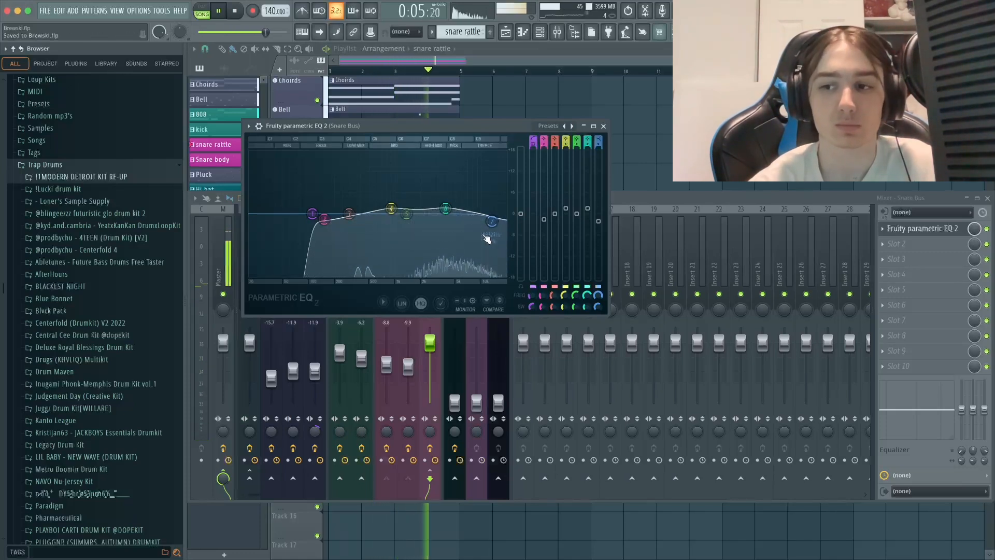
{"action": "key", "text": "Escape"}
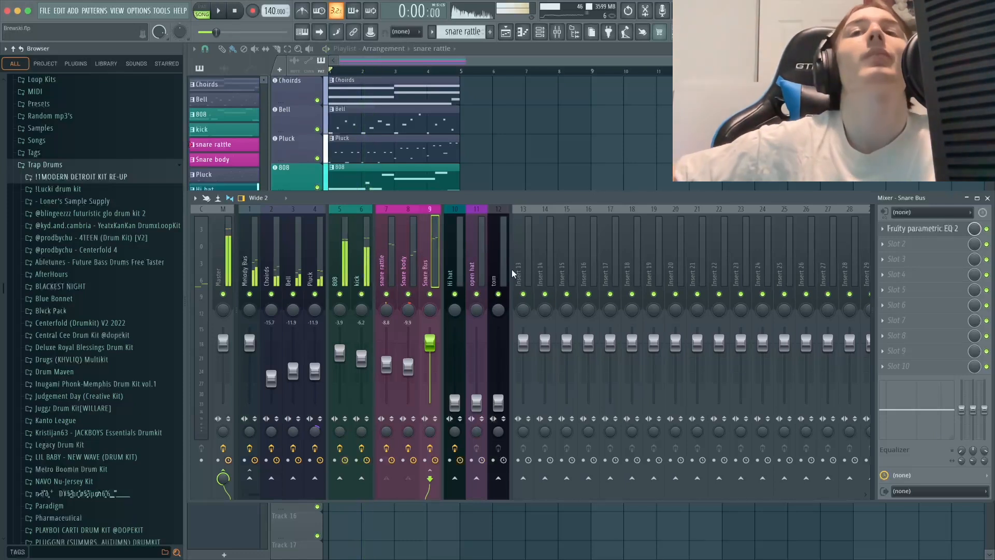
With the beat playing, set the Snare body level to -10.5 dB and raise the Hi hat to about -19.7 dB
{"action": "key", "text": "space"}
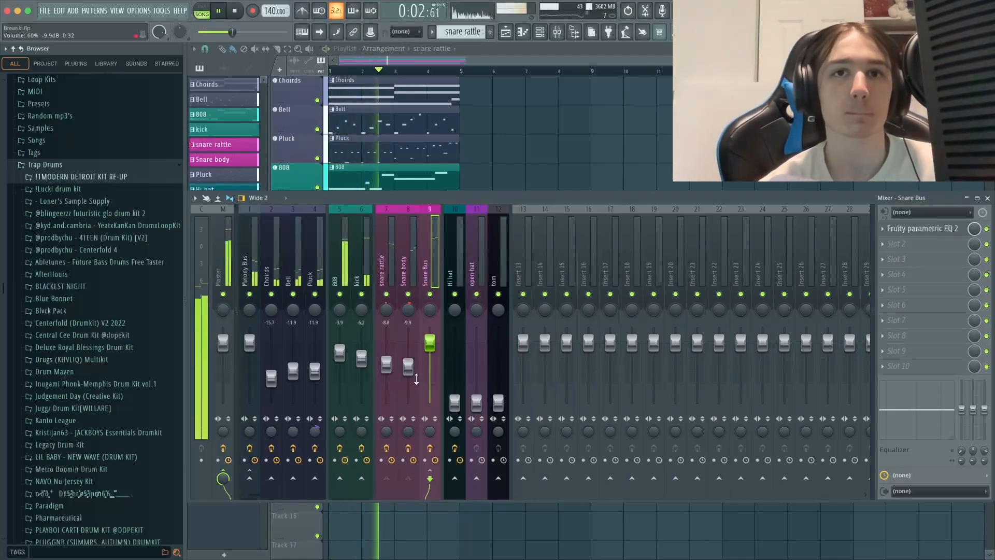
{"action": "left_click_drag", "start_coordinate": [408, 366], "coordinate": [408, 368]}
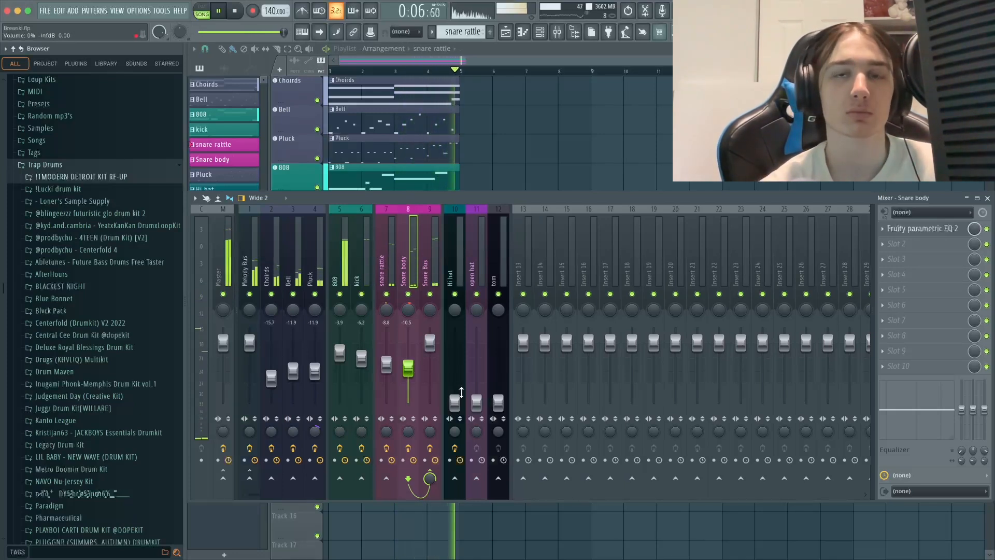
{"action": "left_click_drag", "start_coordinate": [455, 401], "coordinate": [458, 384]}
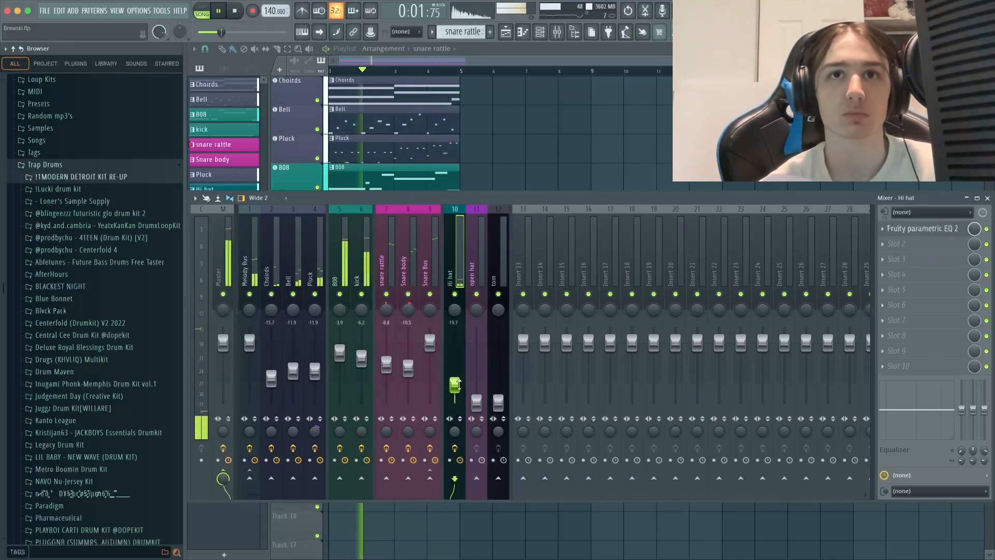
Raise the Hi hat level to -10.4 dB and pull bands 4 and 5 of its EQ down slightly
{"action": "left_click_drag", "start_coordinate": [455, 311], "coordinate": [455, 313]}
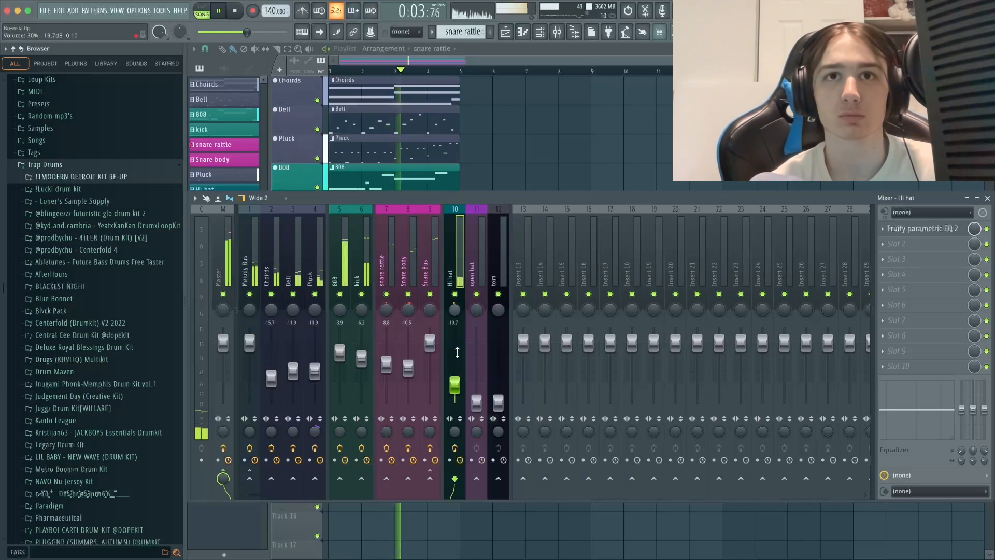
{"action": "left_click_drag", "start_coordinate": [454, 384], "coordinate": [455, 372]}
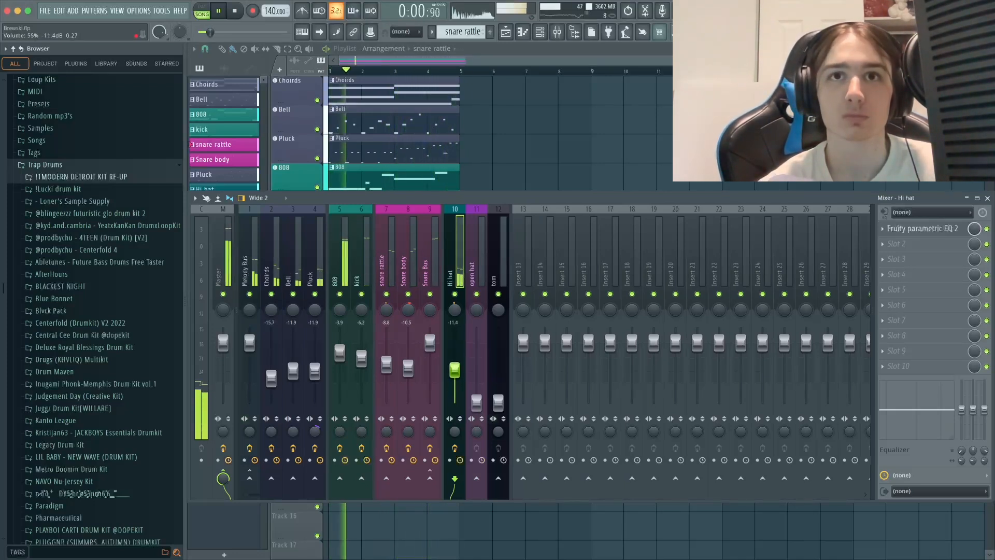
{"action": "left_click", "coordinate": [918, 228]}
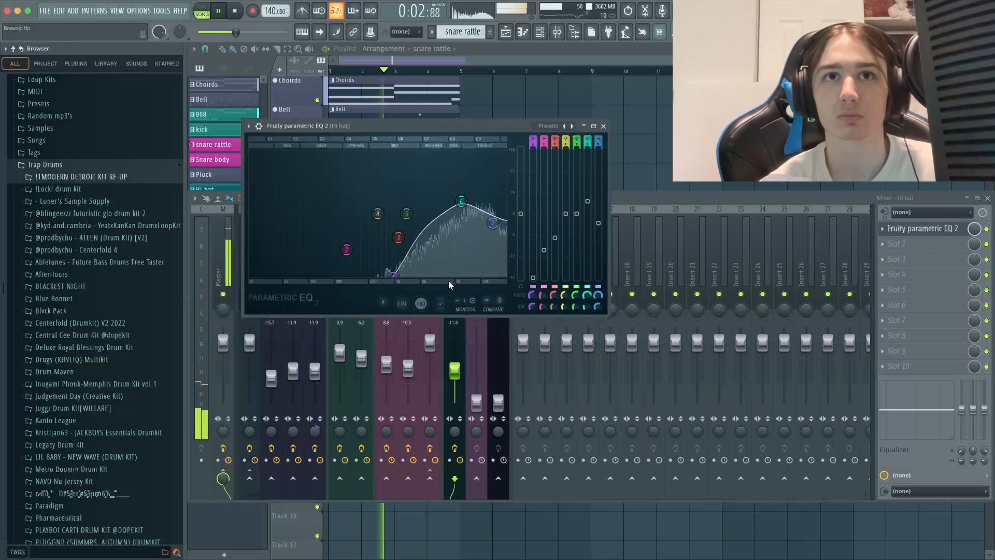
{"action": "left_click_drag", "start_coordinate": [406, 213], "coordinate": [384, 219]}
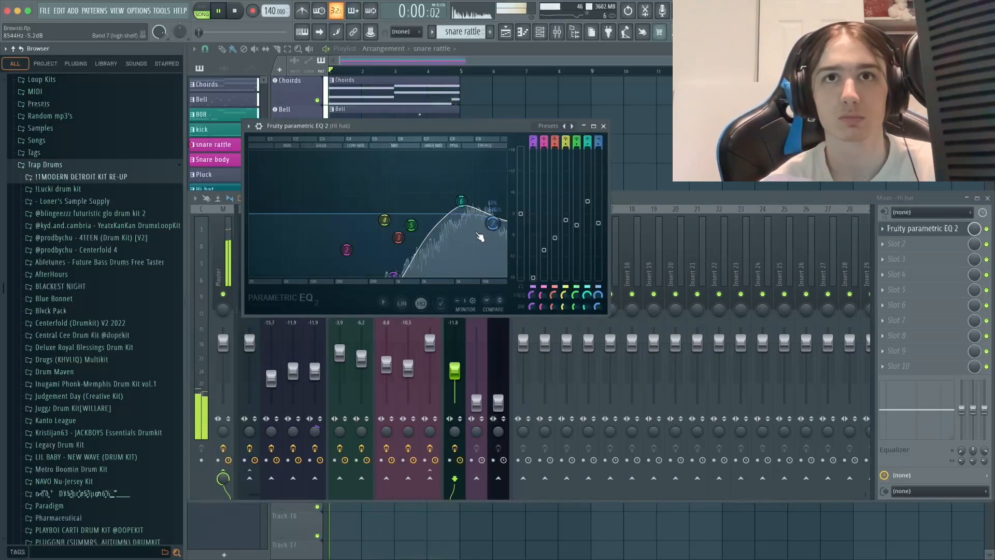
{"action": "key", "text": "Escape"}
{"action": "left_click_drag", "start_coordinate": [458, 364], "coordinate": [458, 362]}
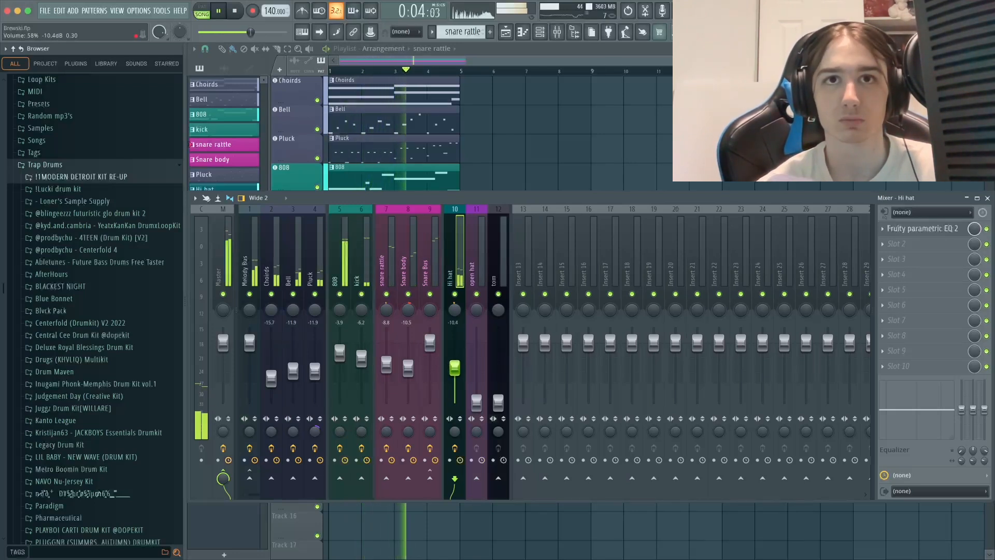
Raise the open hat level to -16.0 dB and pan it to the right
{"action": "left_click_drag", "start_coordinate": [476, 402], "coordinate": [476, 396]}
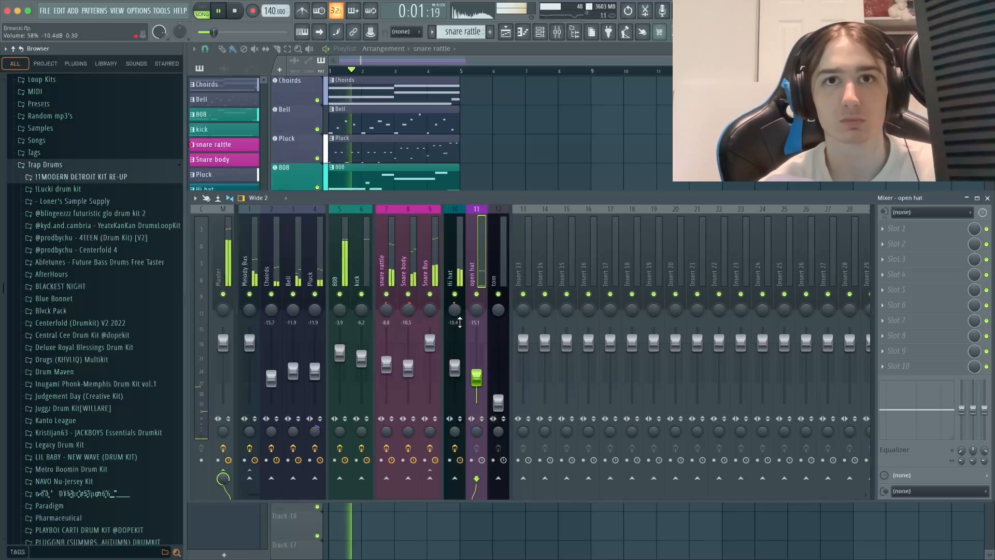
{"action": "left_click_drag", "start_coordinate": [455, 310], "coordinate": [476, 306]}
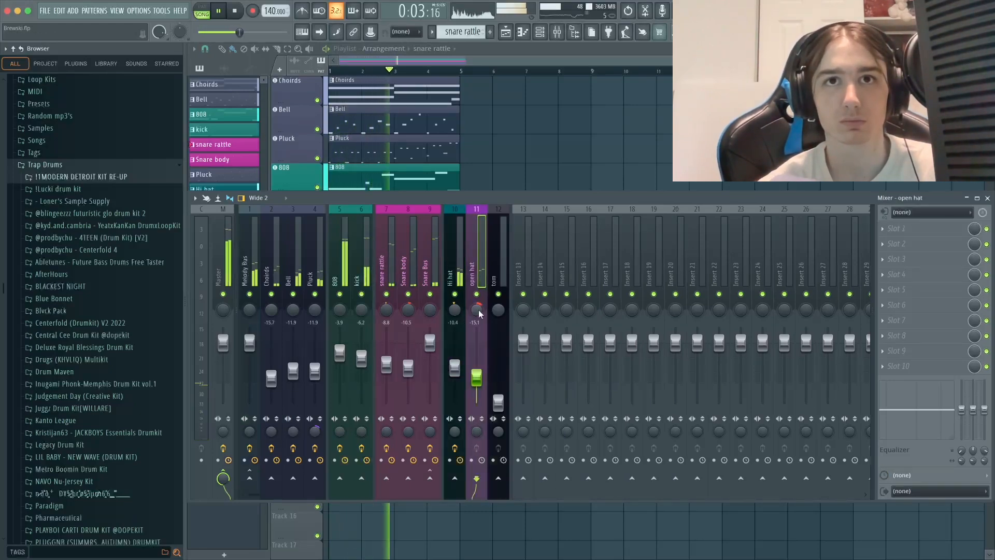
Add Fruity Parametric EQ 2 to the open hat and cut its lows with band 1
{"action": "left_click", "coordinate": [896, 228]}
{"action": "mouse_move", "coordinate": [895, 242]}
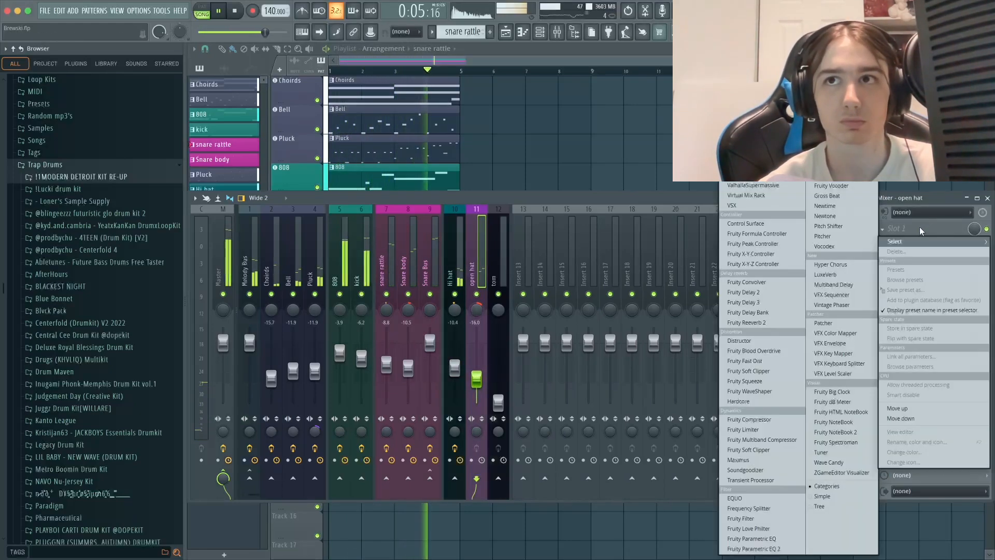
{"action": "left_click", "coordinate": [771, 548]}
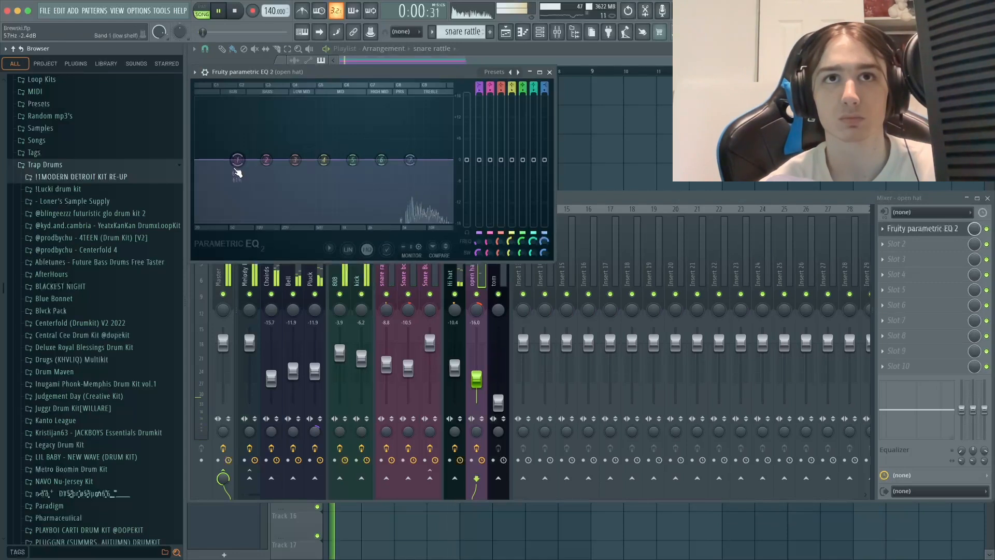
{"action": "left_click_drag", "start_coordinate": [238, 165], "coordinate": [344, 222]}
{"action": "key", "text": "Escape"}
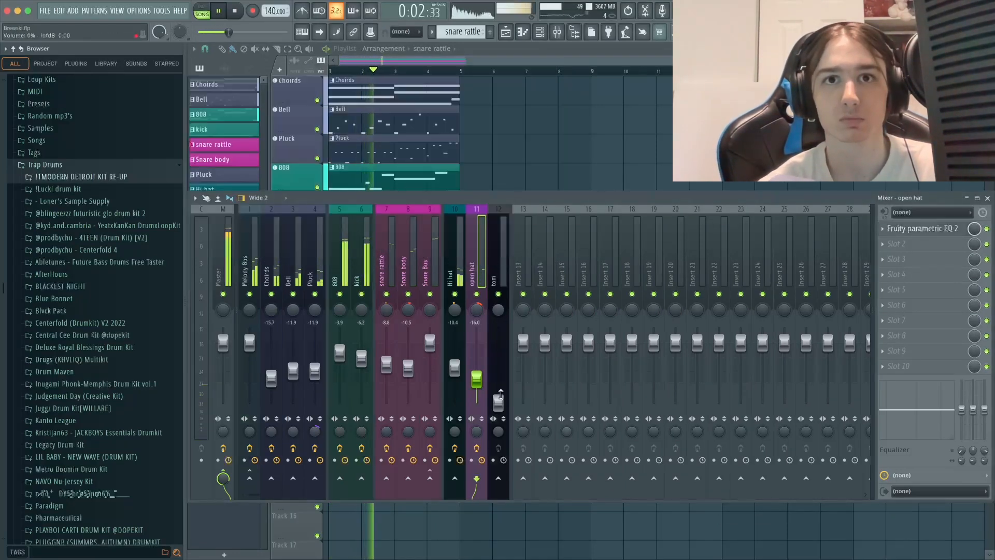
Raise the tom level to -10.3 dB and pan it 35% left
{"action": "left_click_drag", "start_coordinate": [501, 395], "coordinate": [498, 357]}
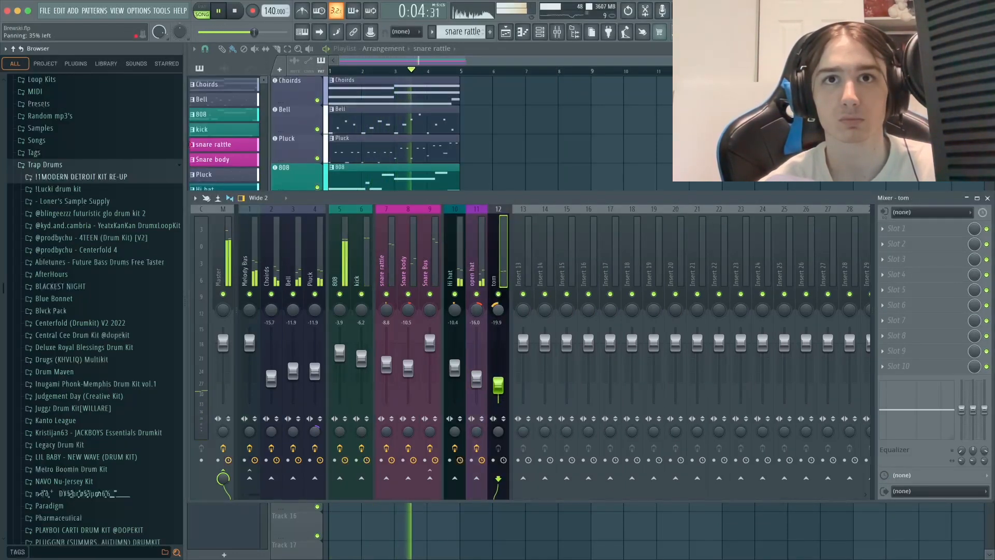
{"action": "left_click_drag", "start_coordinate": [498, 385], "coordinate": [498, 367]}
Add Fruity Parametric EQ 2 to the tom track and make band 1 a high pass
{"action": "left_click", "coordinate": [900, 228]}
{"action": "mouse_move", "coordinate": [896, 241]}
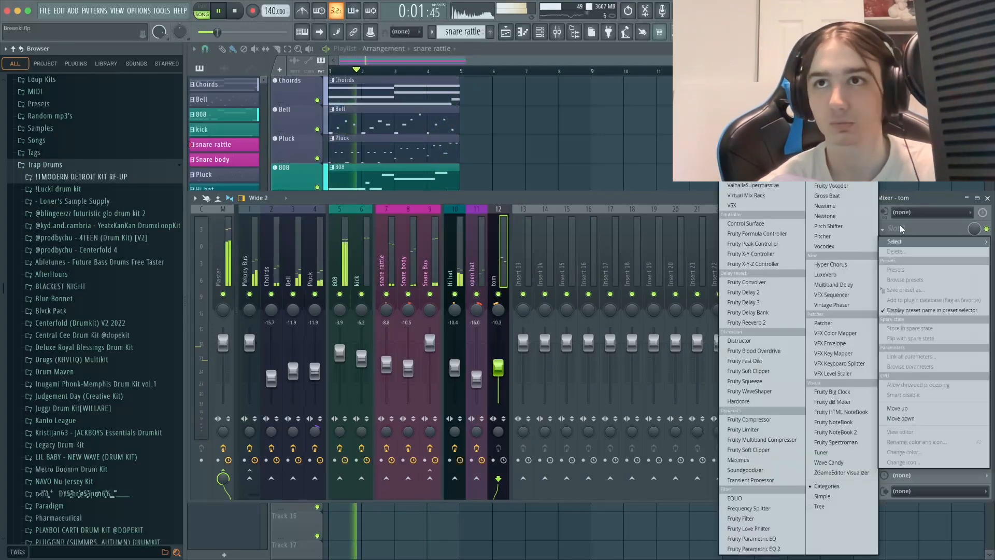
{"action": "left_click", "coordinate": [749, 549]}
{"action": "right_click", "coordinate": [264, 187]}
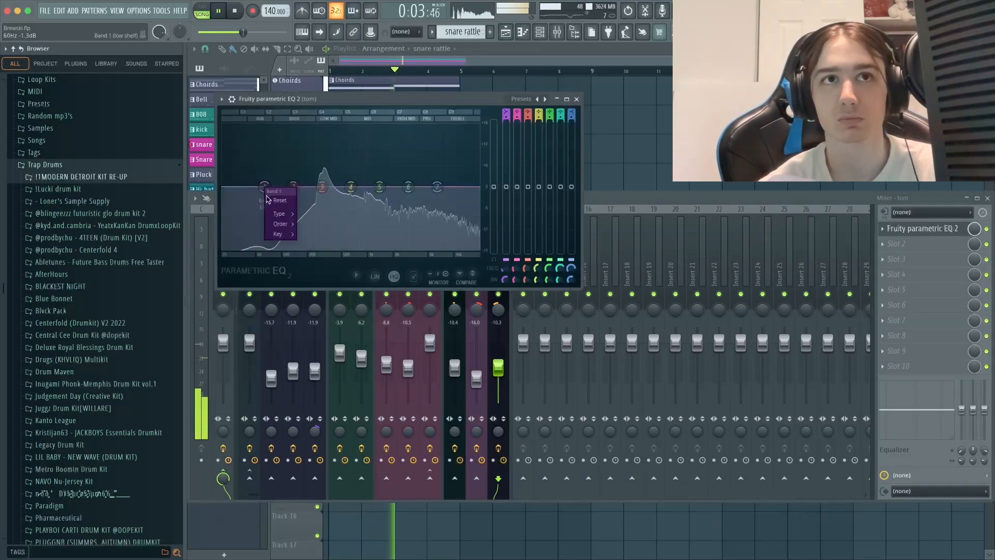
{"action": "mouse_move", "coordinate": [286, 227]}
{"action": "left_click", "coordinate": [320, 244]}
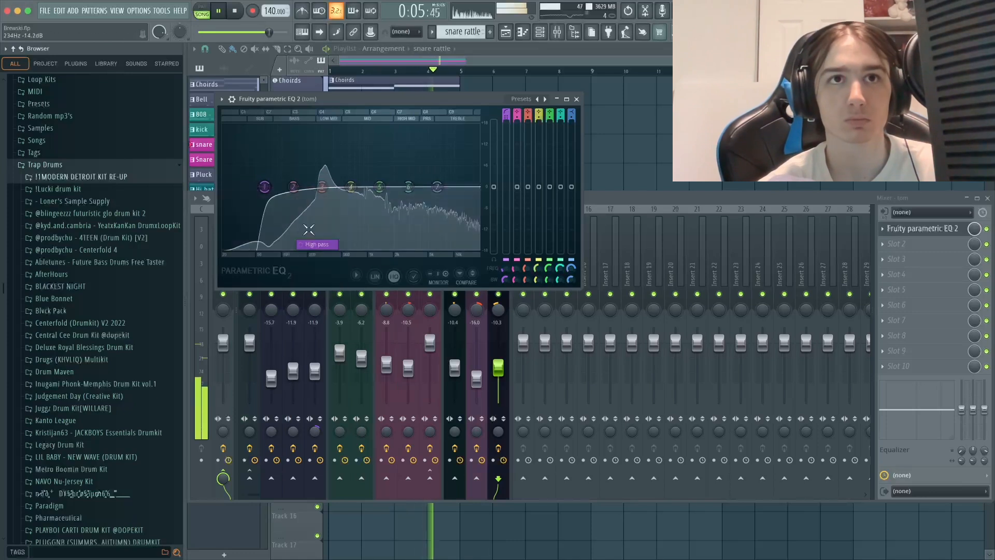
On the tom EQ, raise the high-pass frequency, lower bands 2 and 7, and gently boost band 5 near 1 kHz
{"action": "left_click_drag", "start_coordinate": [264, 186], "coordinate": [284, 186]}
{"action": "left_click_drag", "start_coordinate": [293, 187], "coordinate": [290, 194]}
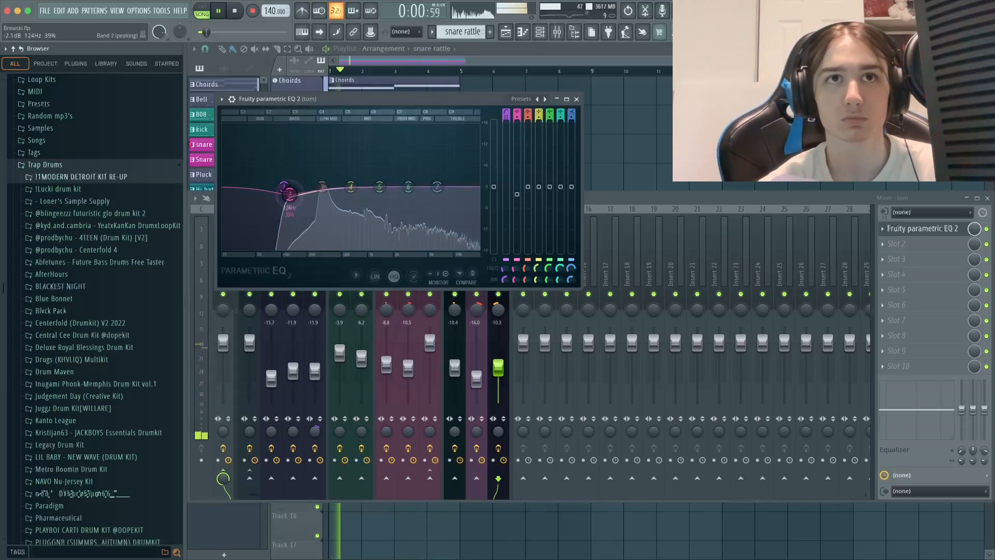
{"action": "left_click_drag", "start_coordinate": [449, 199], "coordinate": [449, 202]}
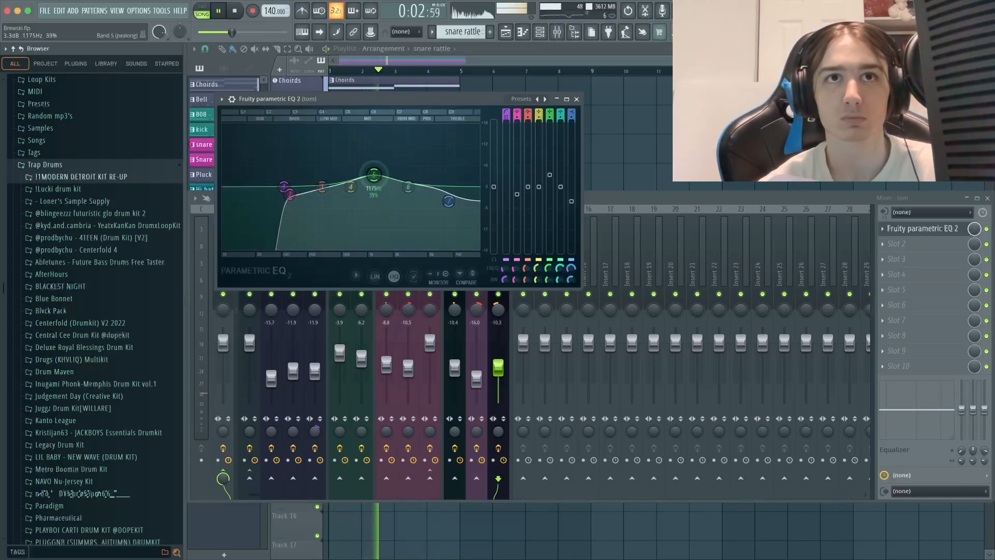
{"action": "left_click_drag", "start_coordinate": [374, 175], "coordinate": [371, 179]}
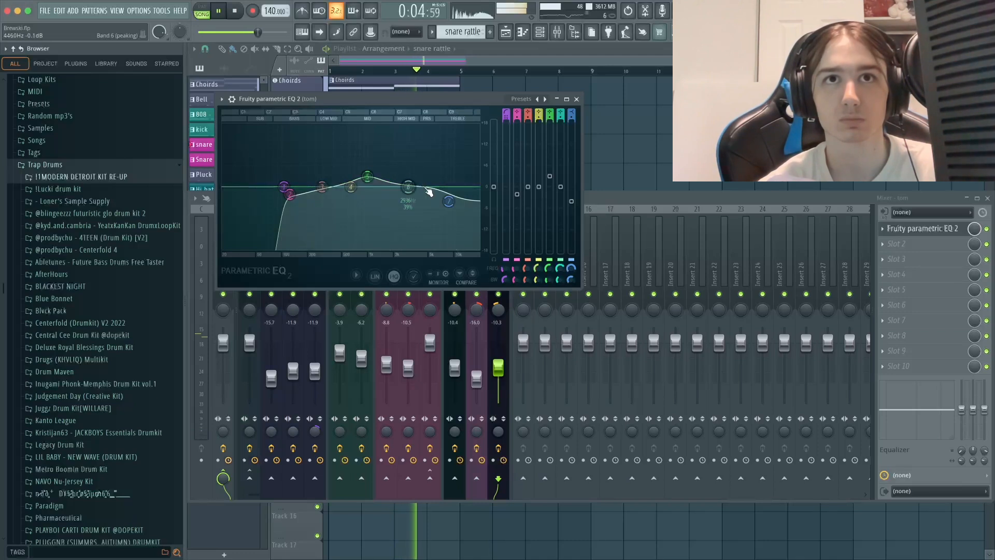
Close the tom EQ and set the tom level to -9.9 dB
{"action": "key", "text": "Escape"}
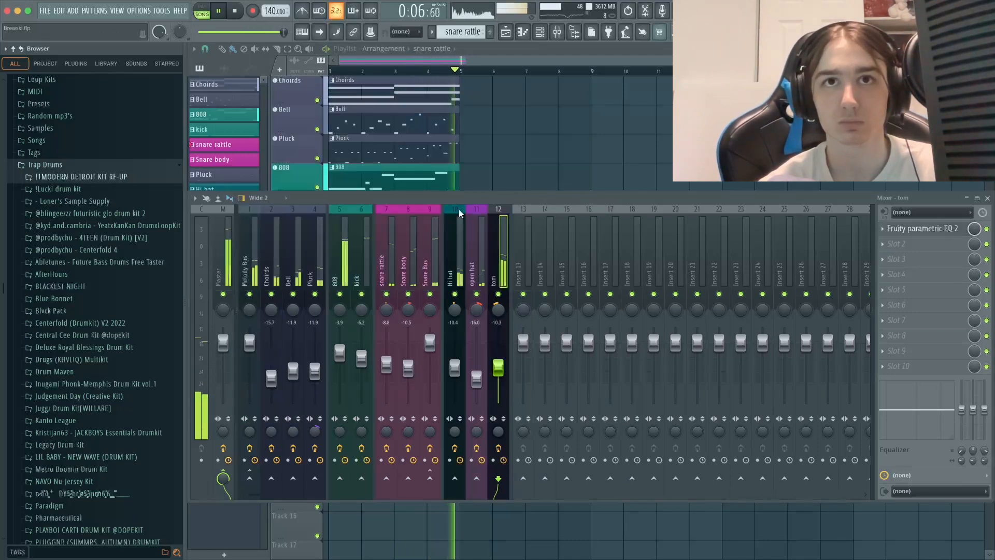
{"action": "left_click_drag", "start_coordinate": [502, 368], "coordinate": [502, 365]}
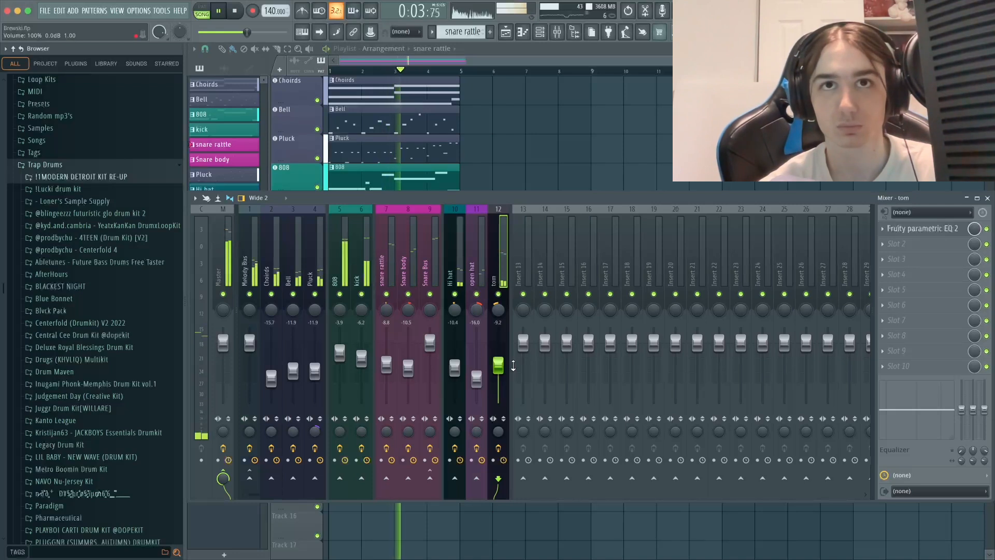
{"action": "left_click_drag", "start_coordinate": [502, 364], "coordinate": [502, 367]}
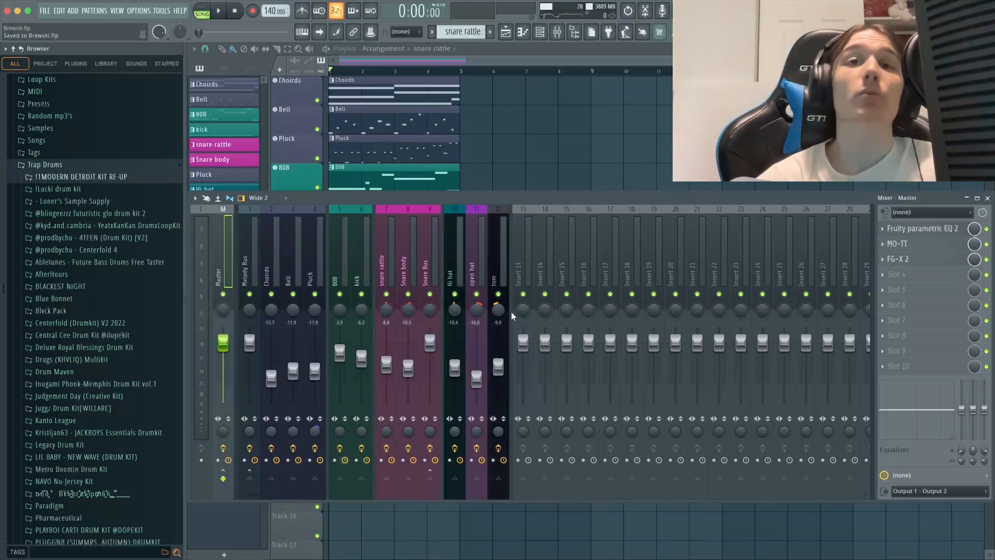
Close the mixer, play the beat through in the playlist, and save the project
{"action": "key", "text": "F9"}
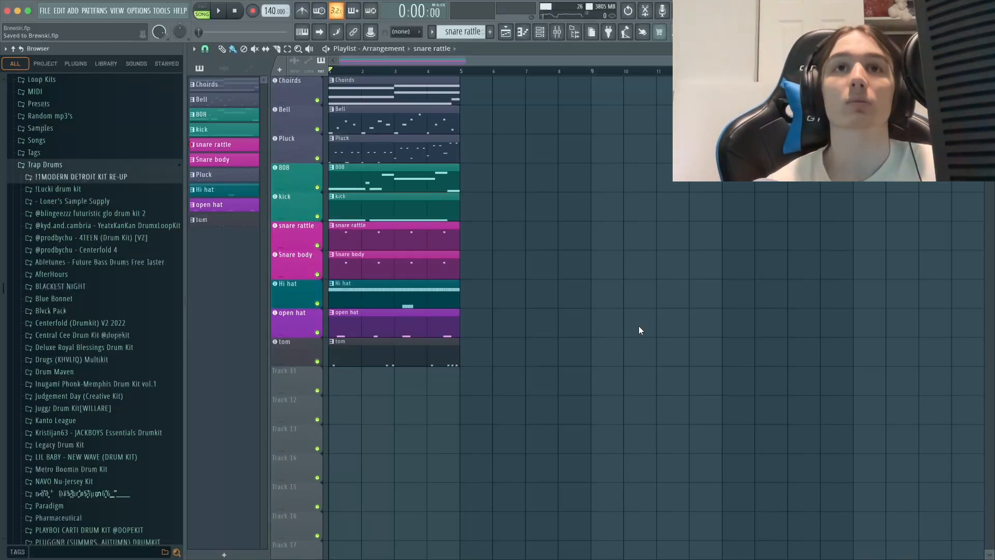
{"action": "key", "text": "space"}
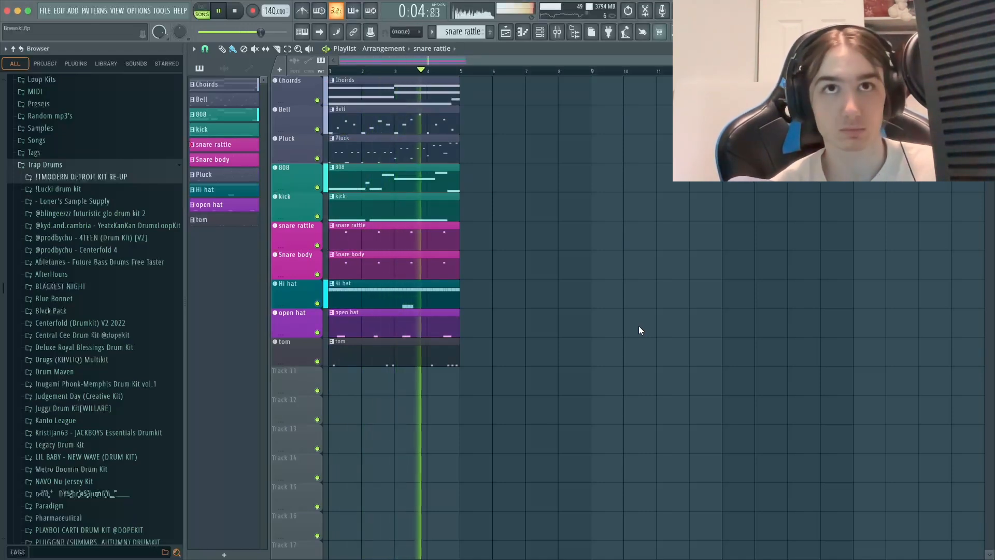
{"action": "key", "text": "space"}
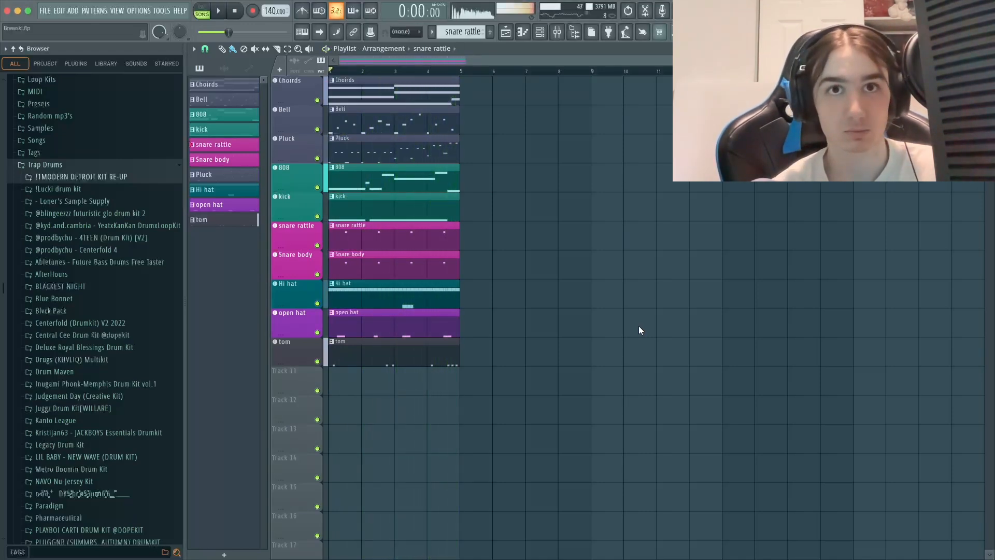
{"action": "key", "text": "ctrl+s"}
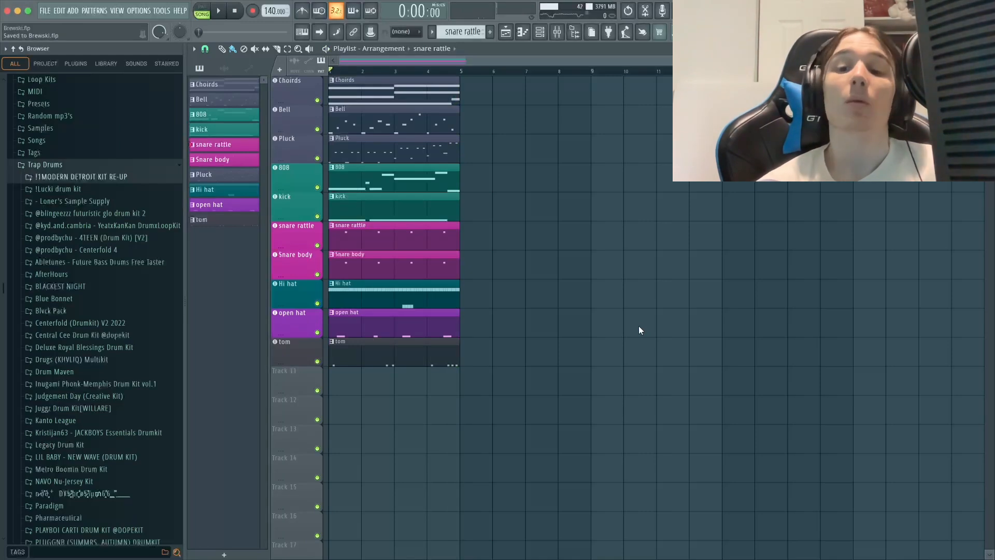